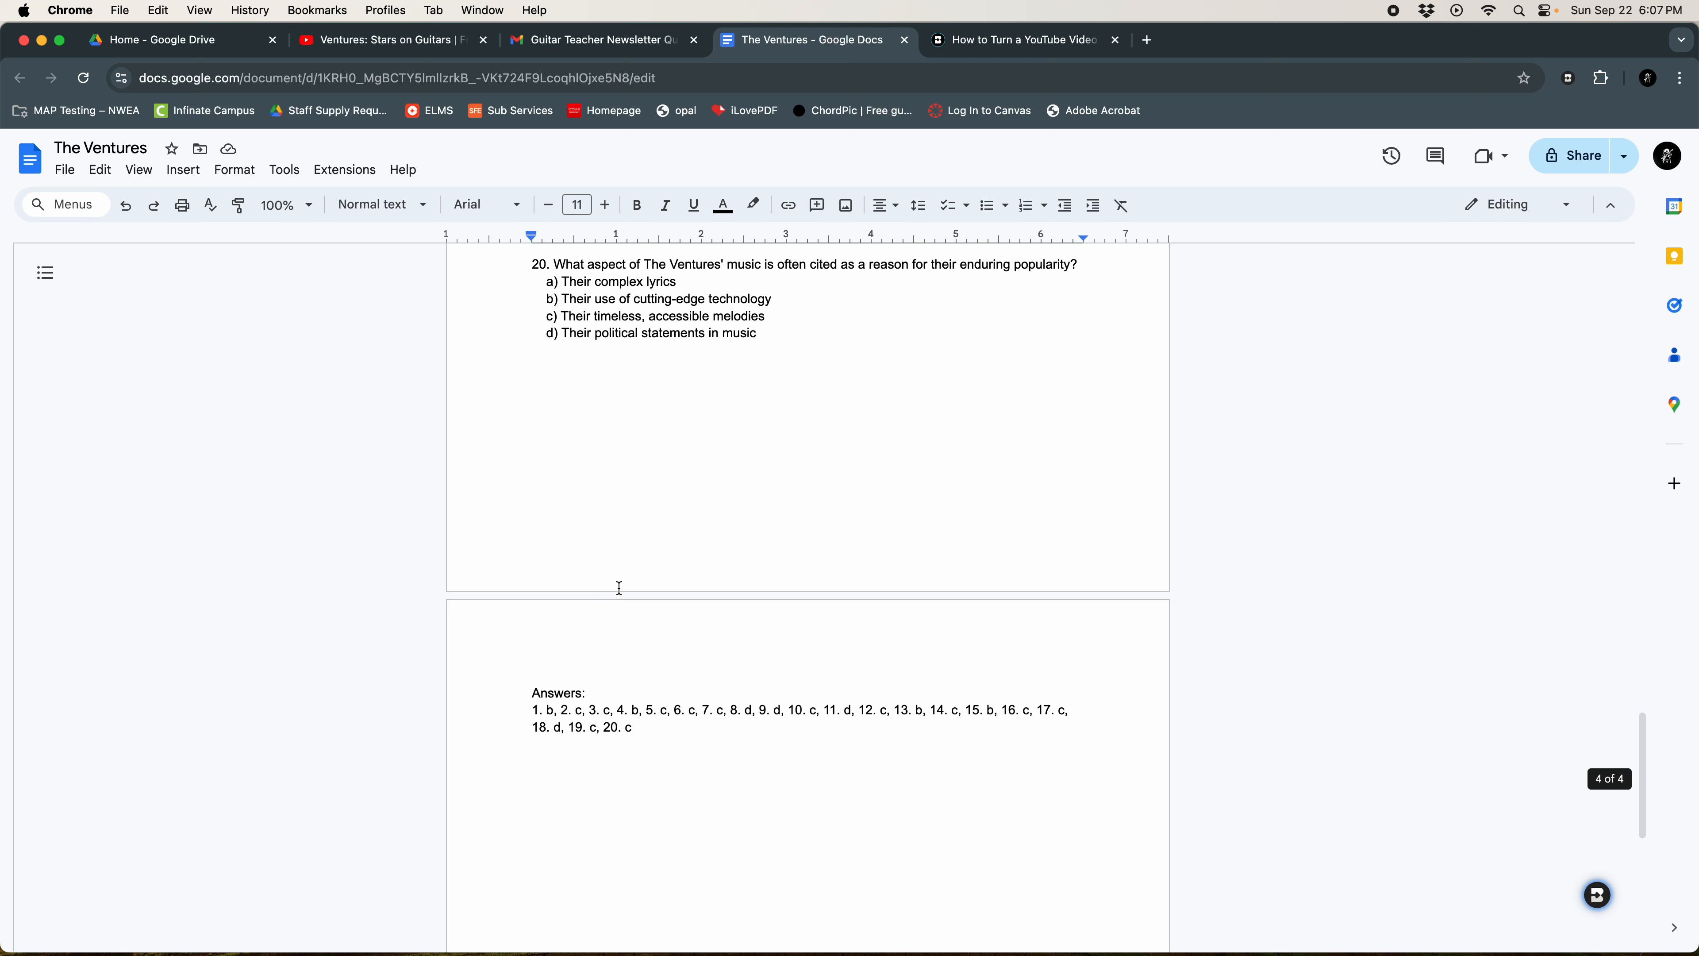
Review the existing Ventures quiz document, from its title and questions to the separate answer page
click(608, 507)
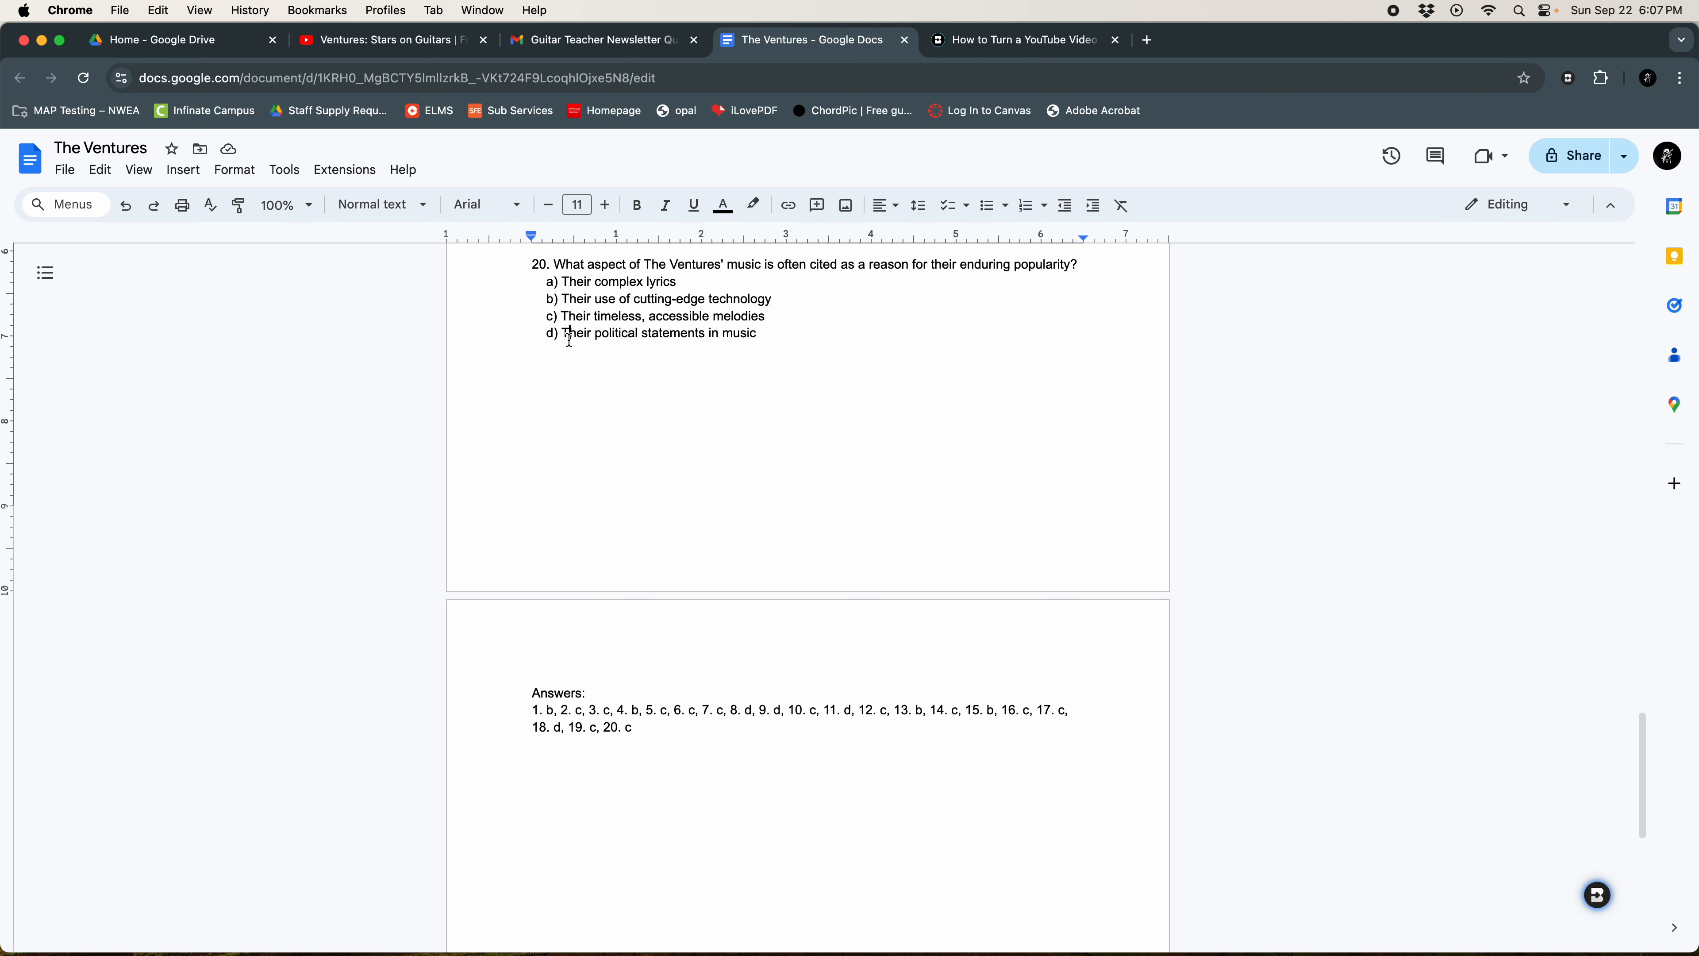
click(574, 658)
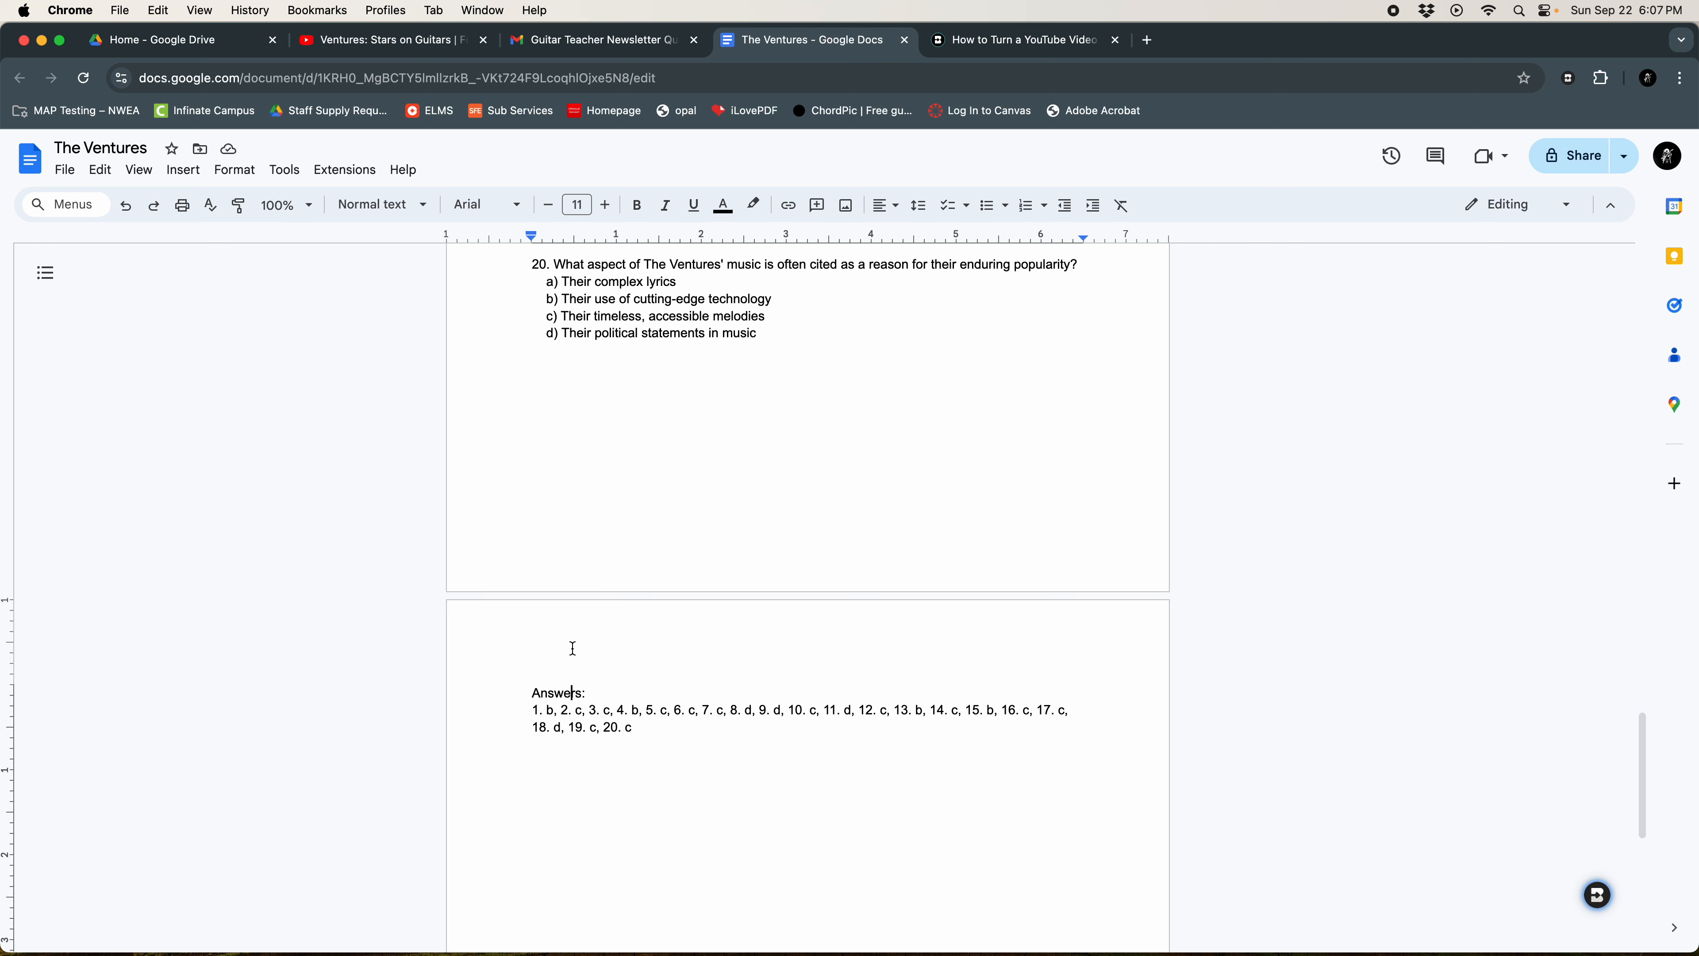
scroll(602, 495, up, 15)
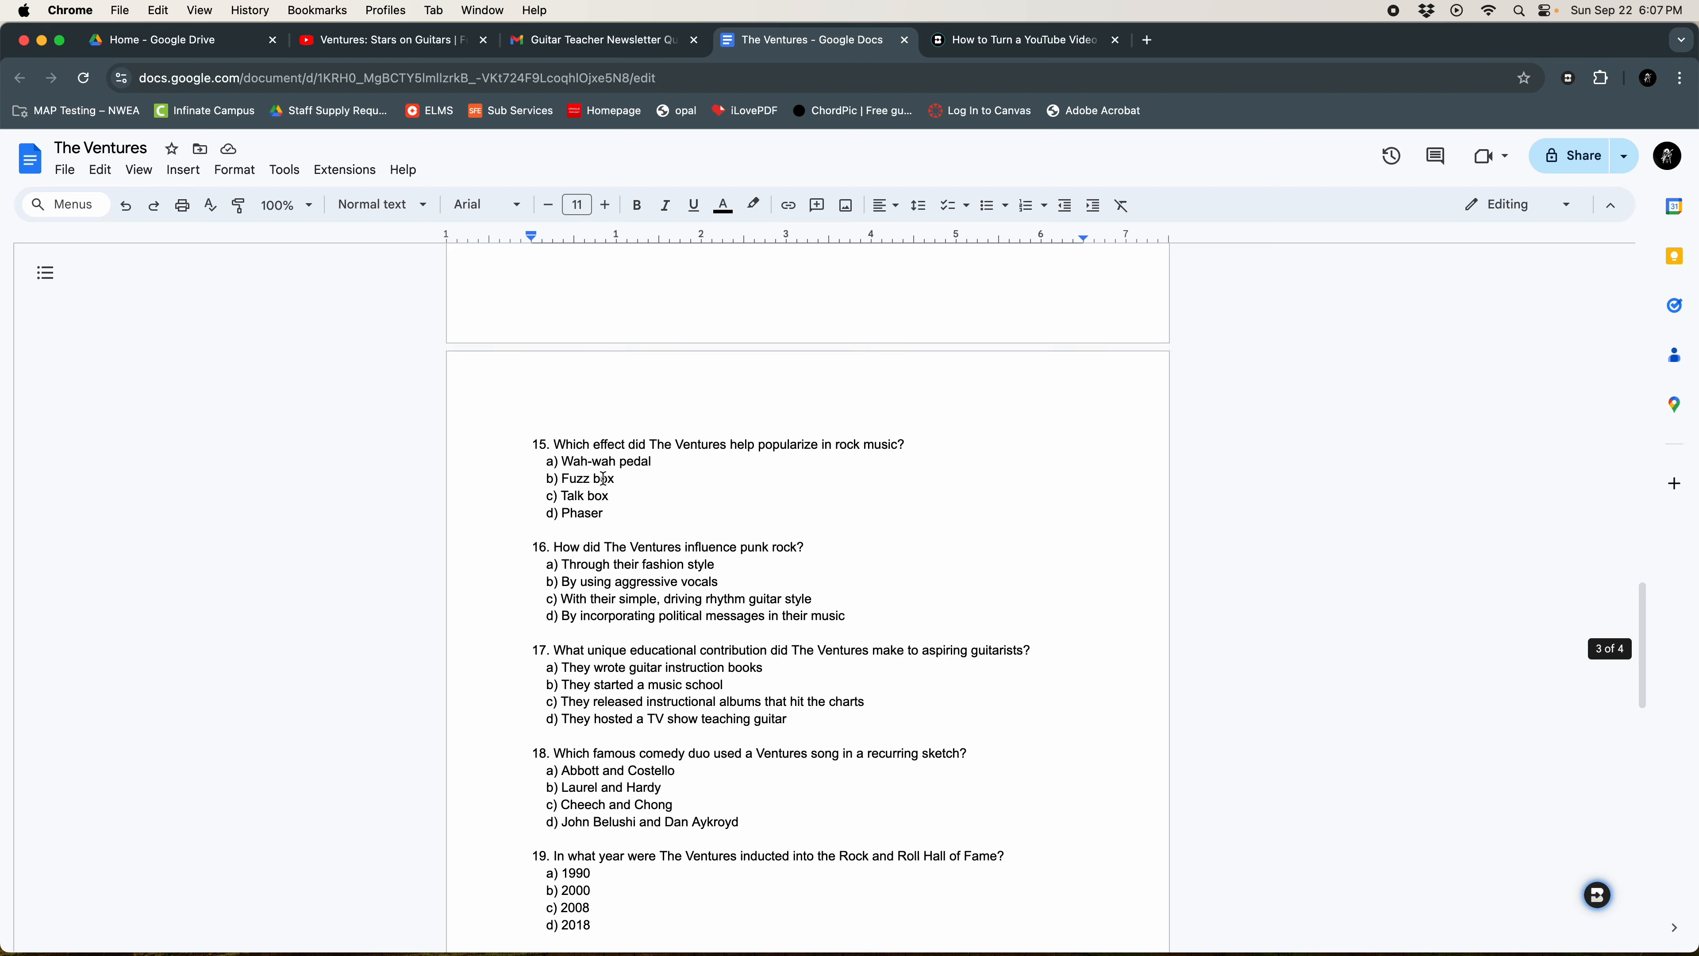
scroll(604, 478, up, 2)
scroll(604, 478, up, 20)
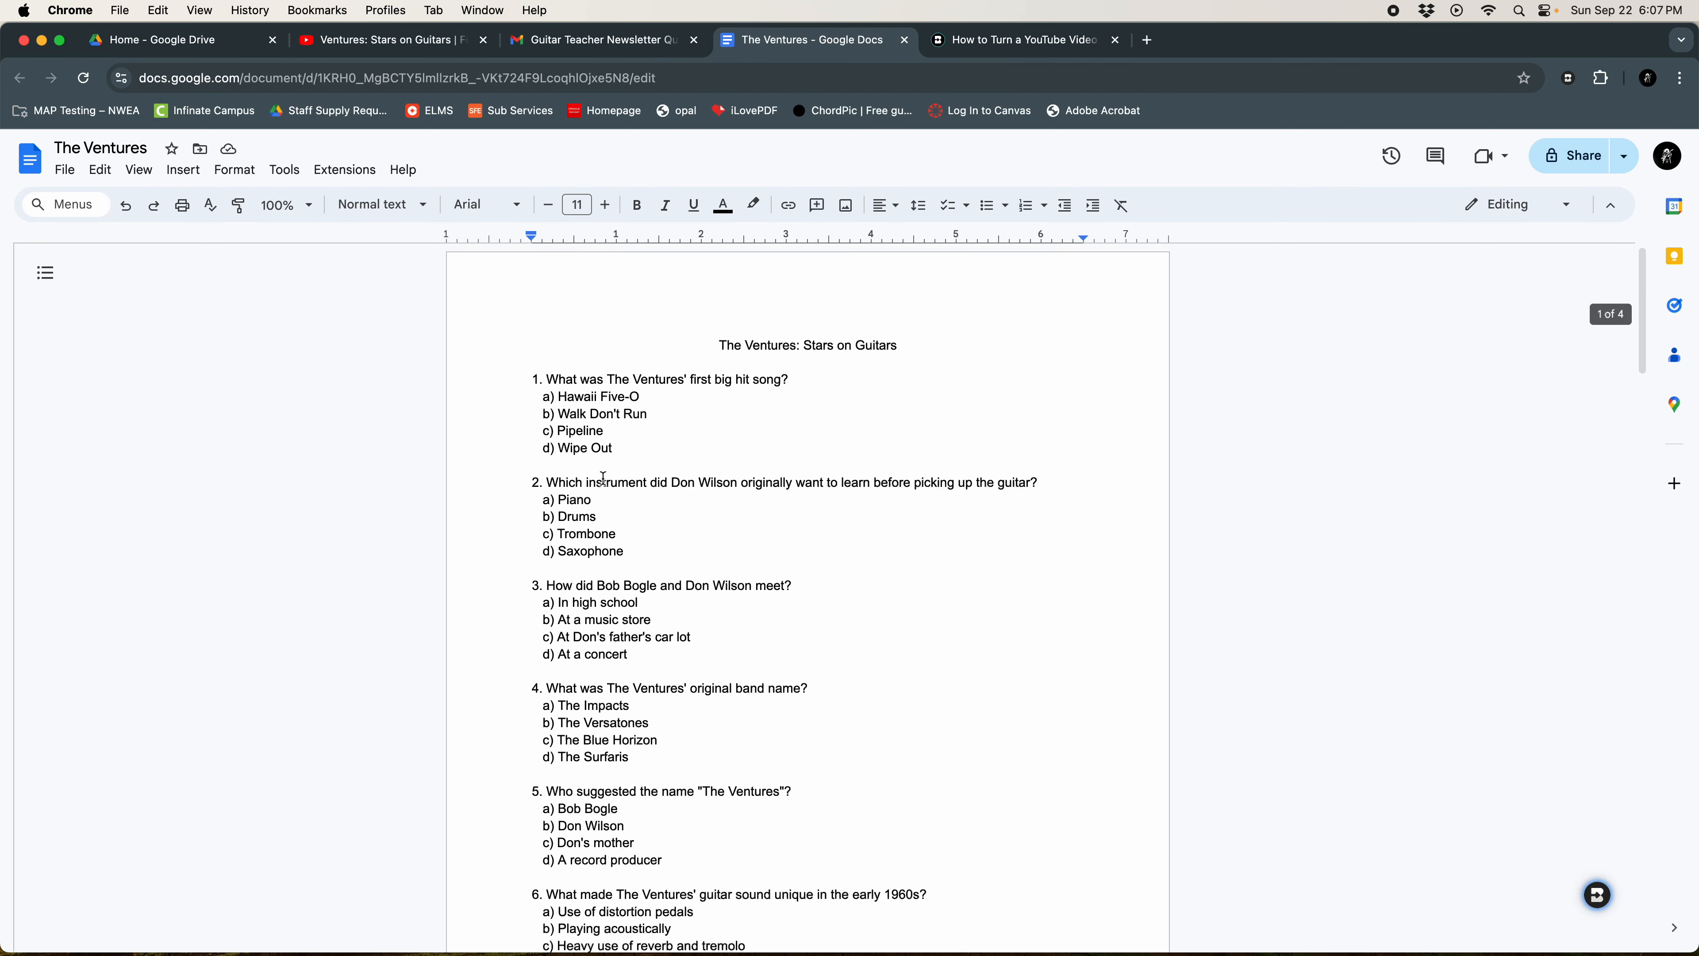
scroll(604, 478, down, 20)
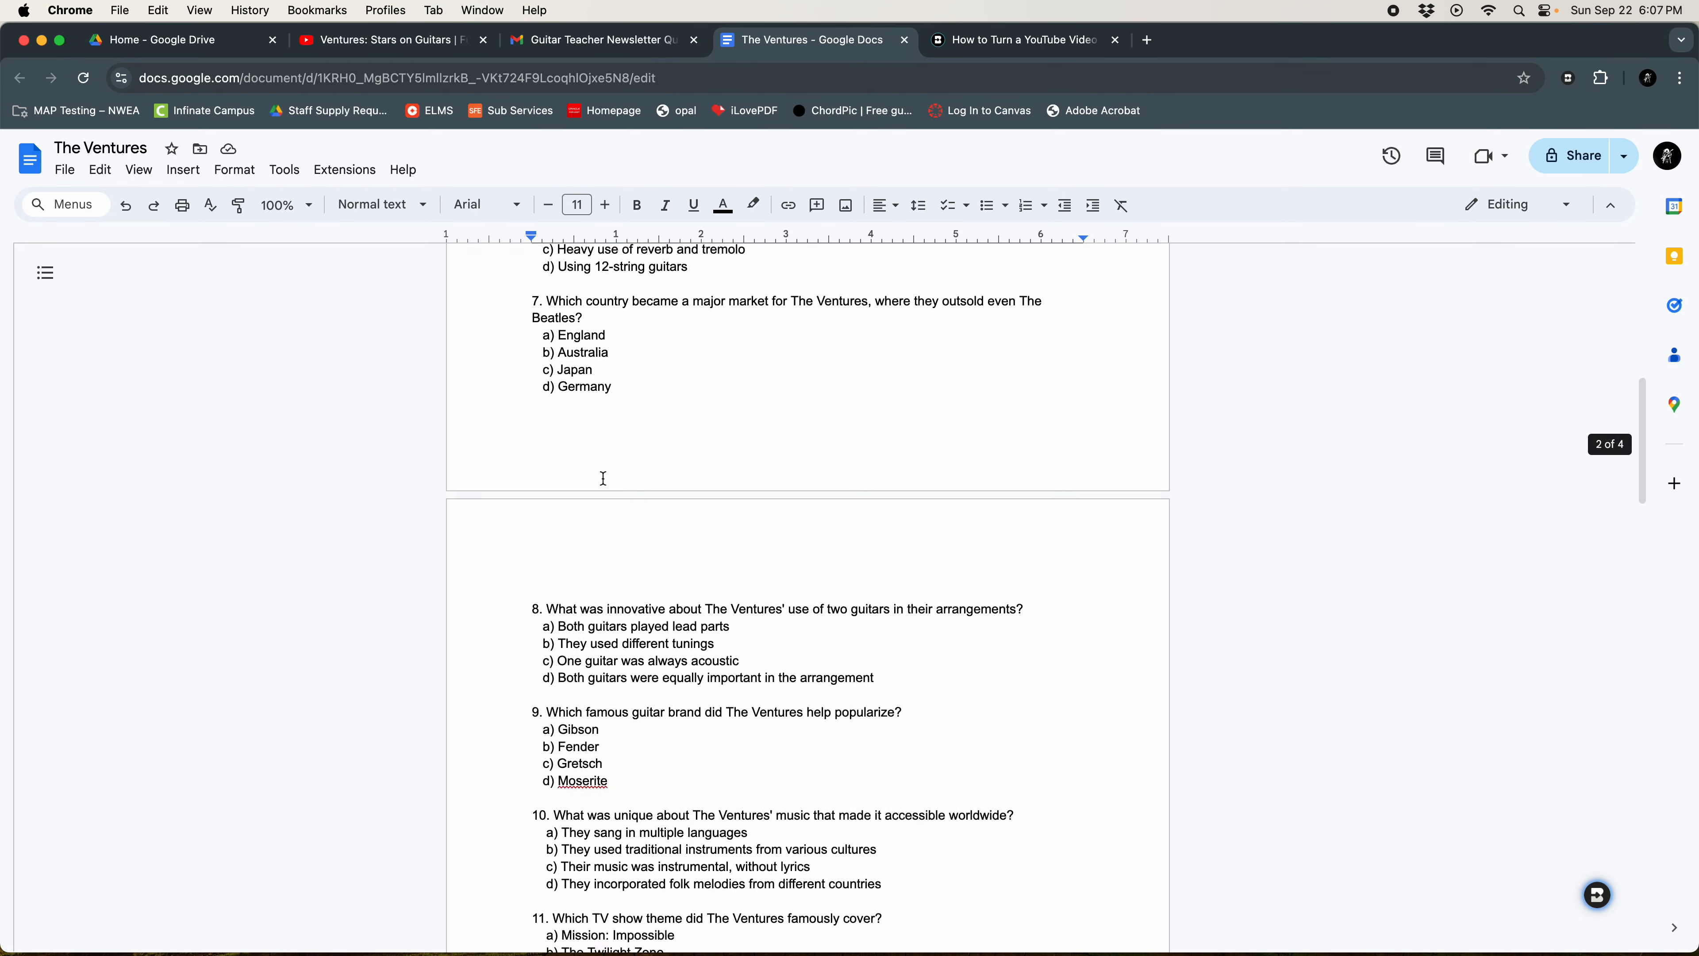
scroll(604, 478, down, 5)
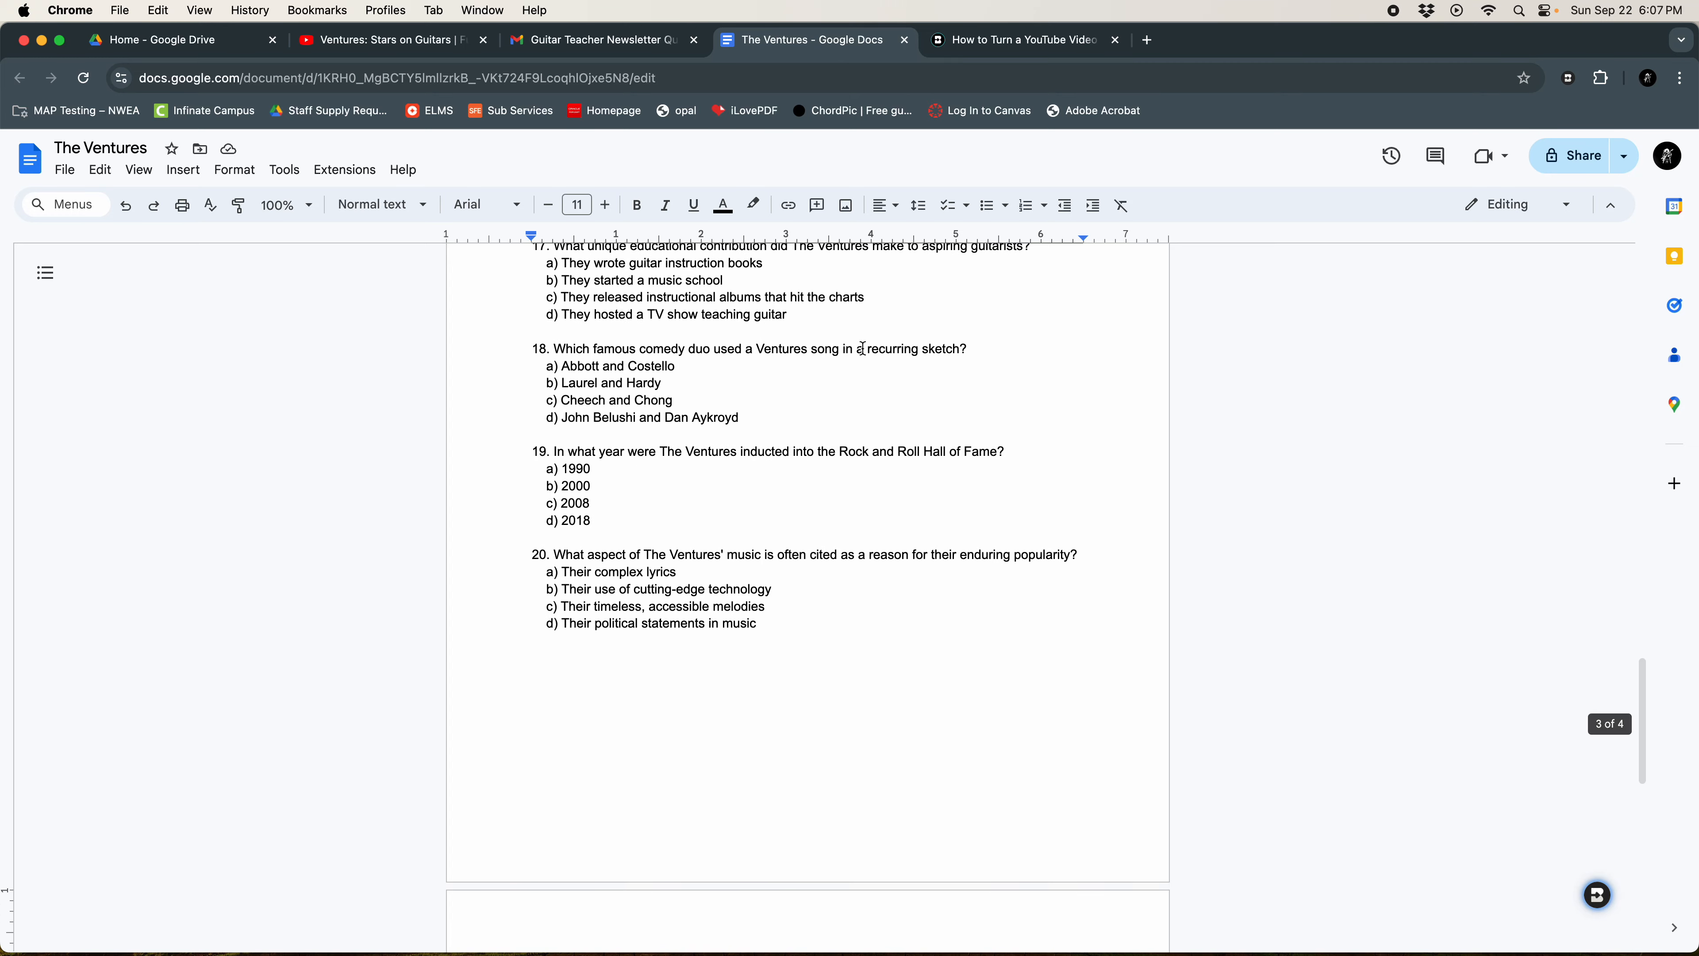
Switch to the Ventures: Stars on Guitars YouTube video and start creating a quiz about it with Brisk
click(388, 40)
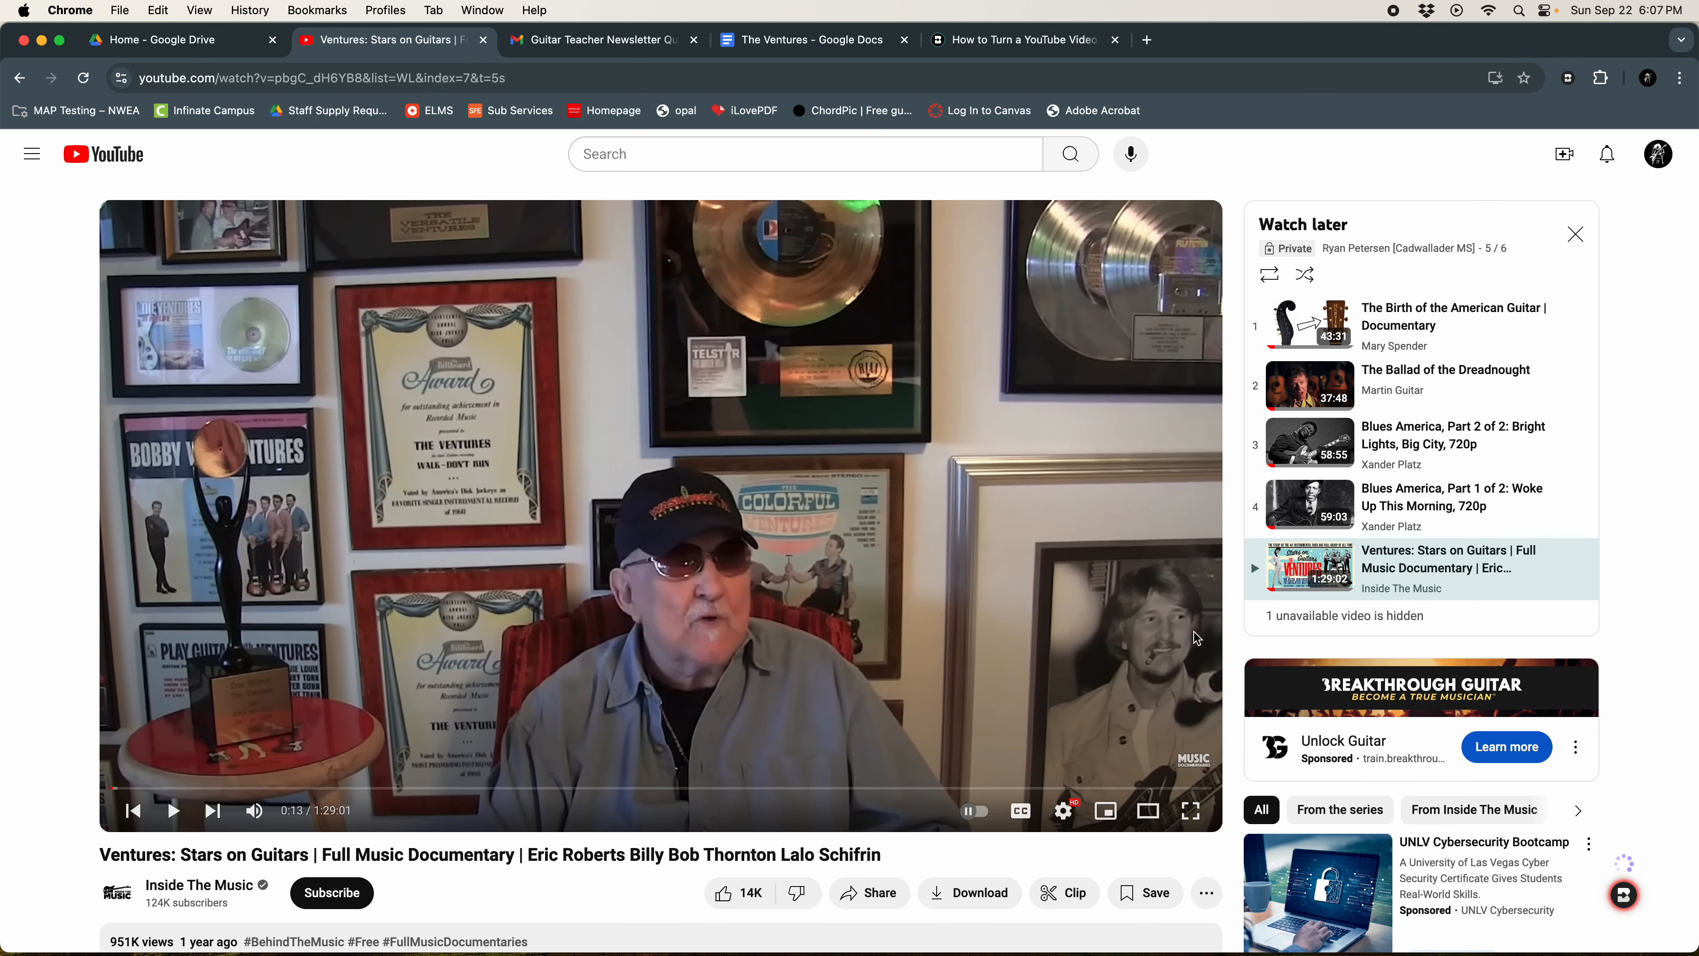
click(1626, 897)
click(1365, 726)
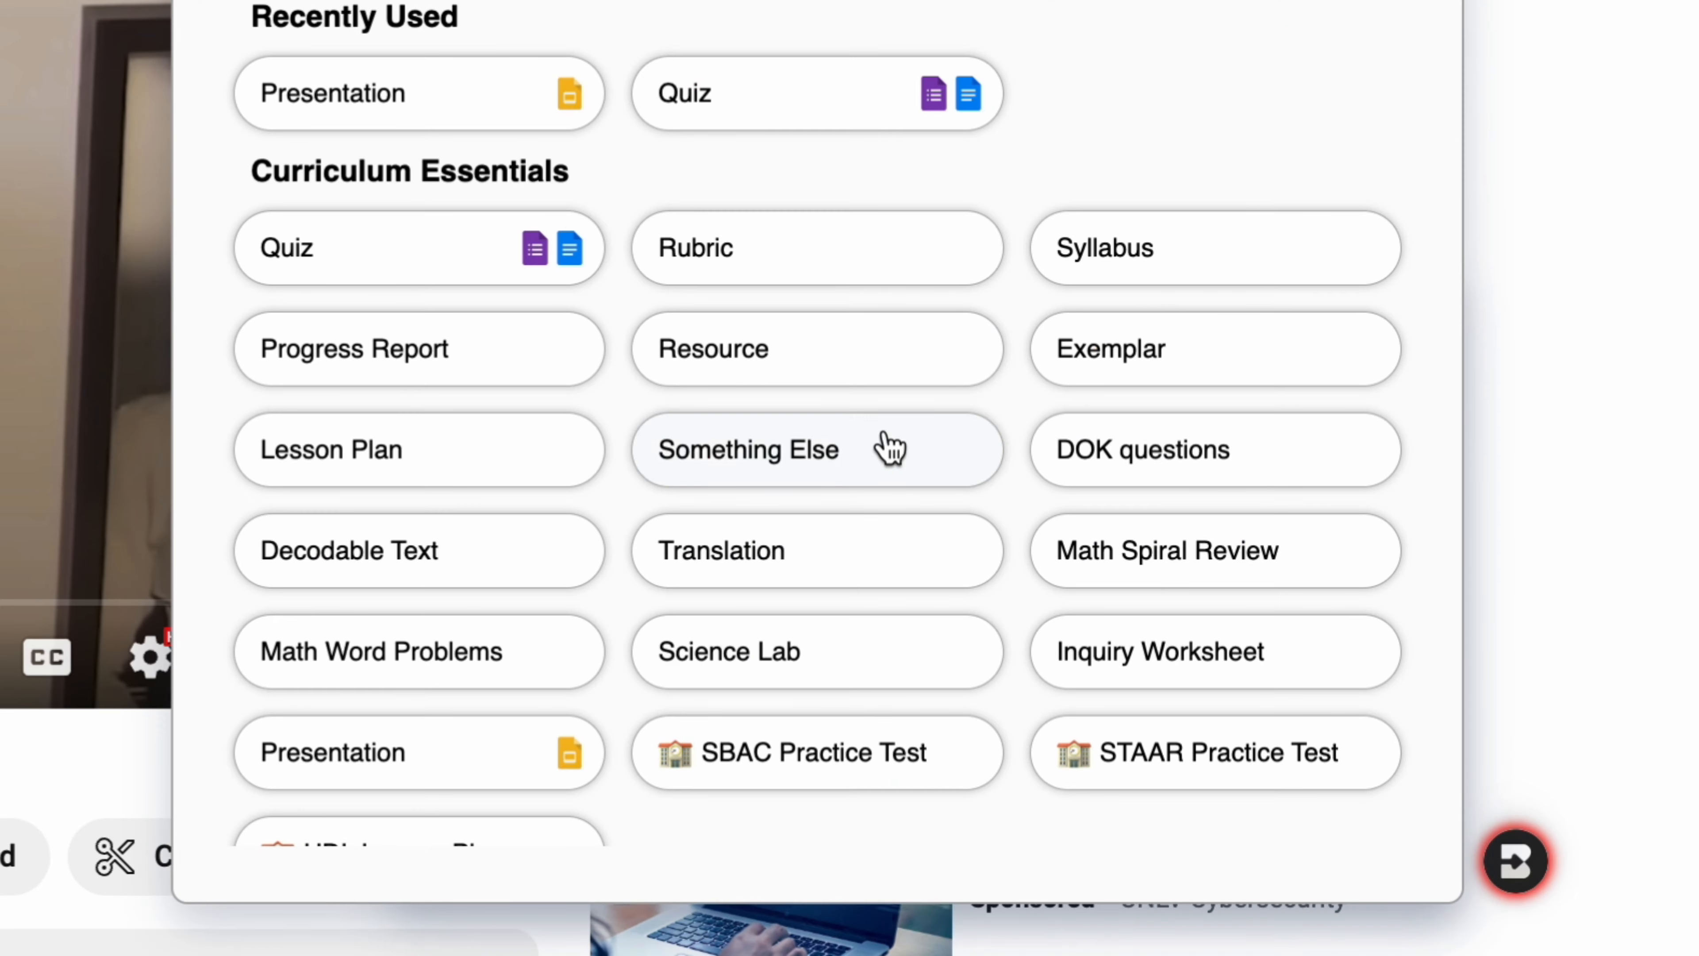
click(817, 100)
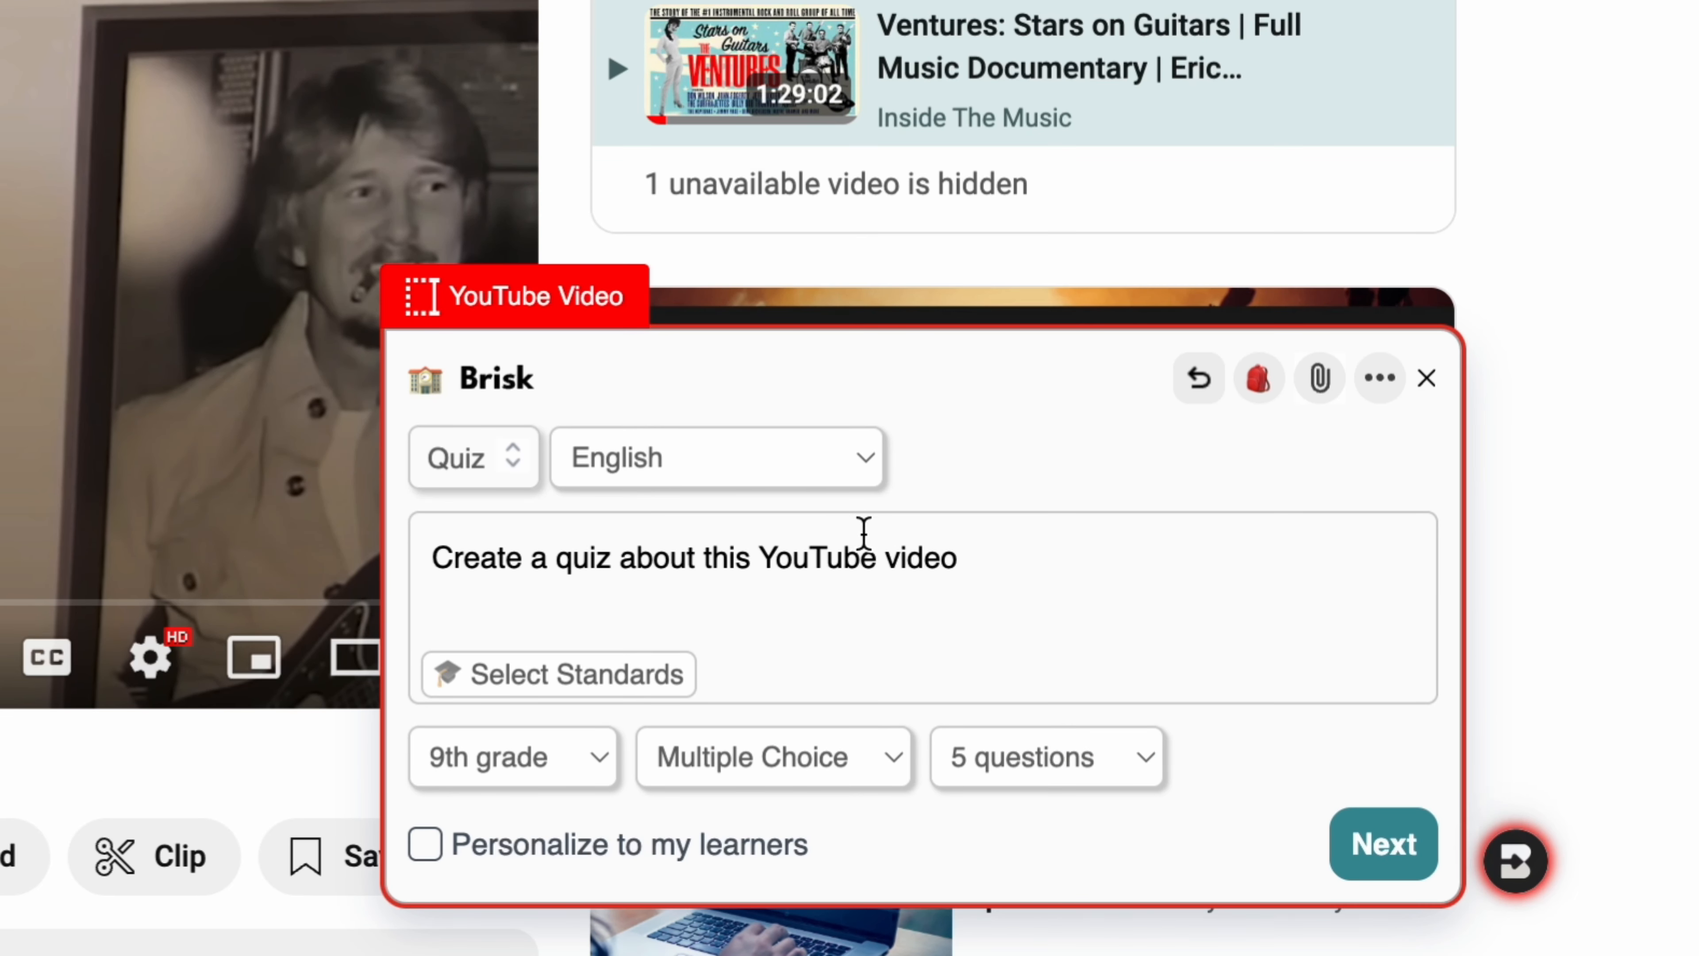
click(500, 477)
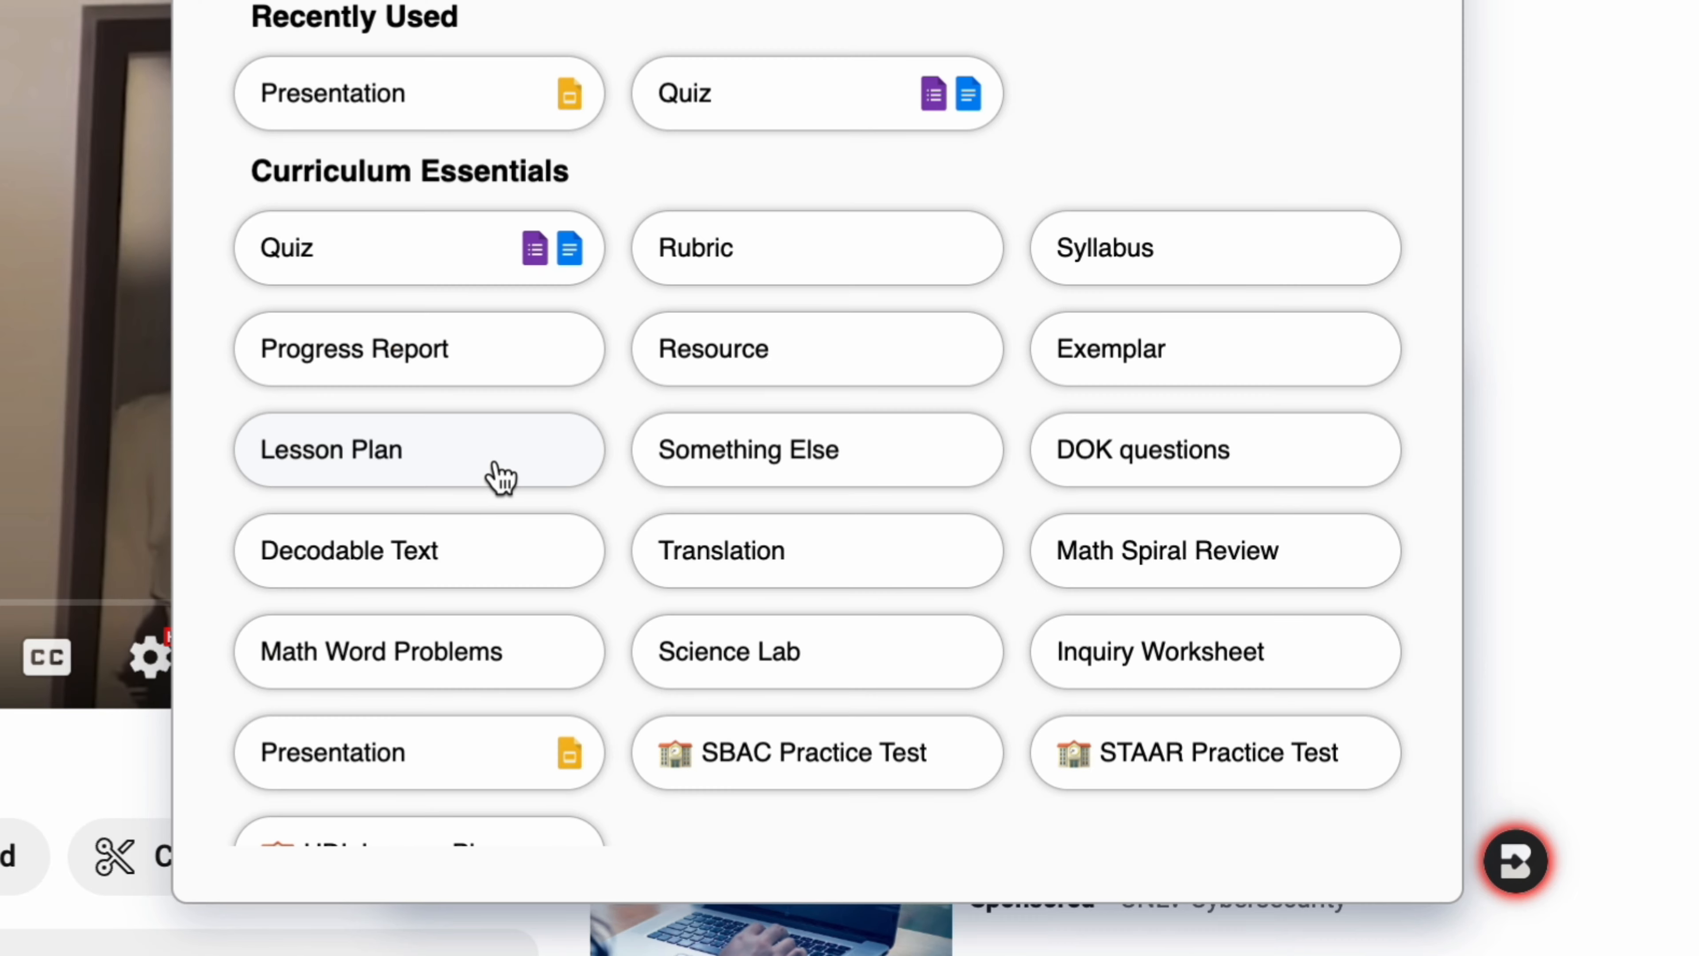
click(508, 256)
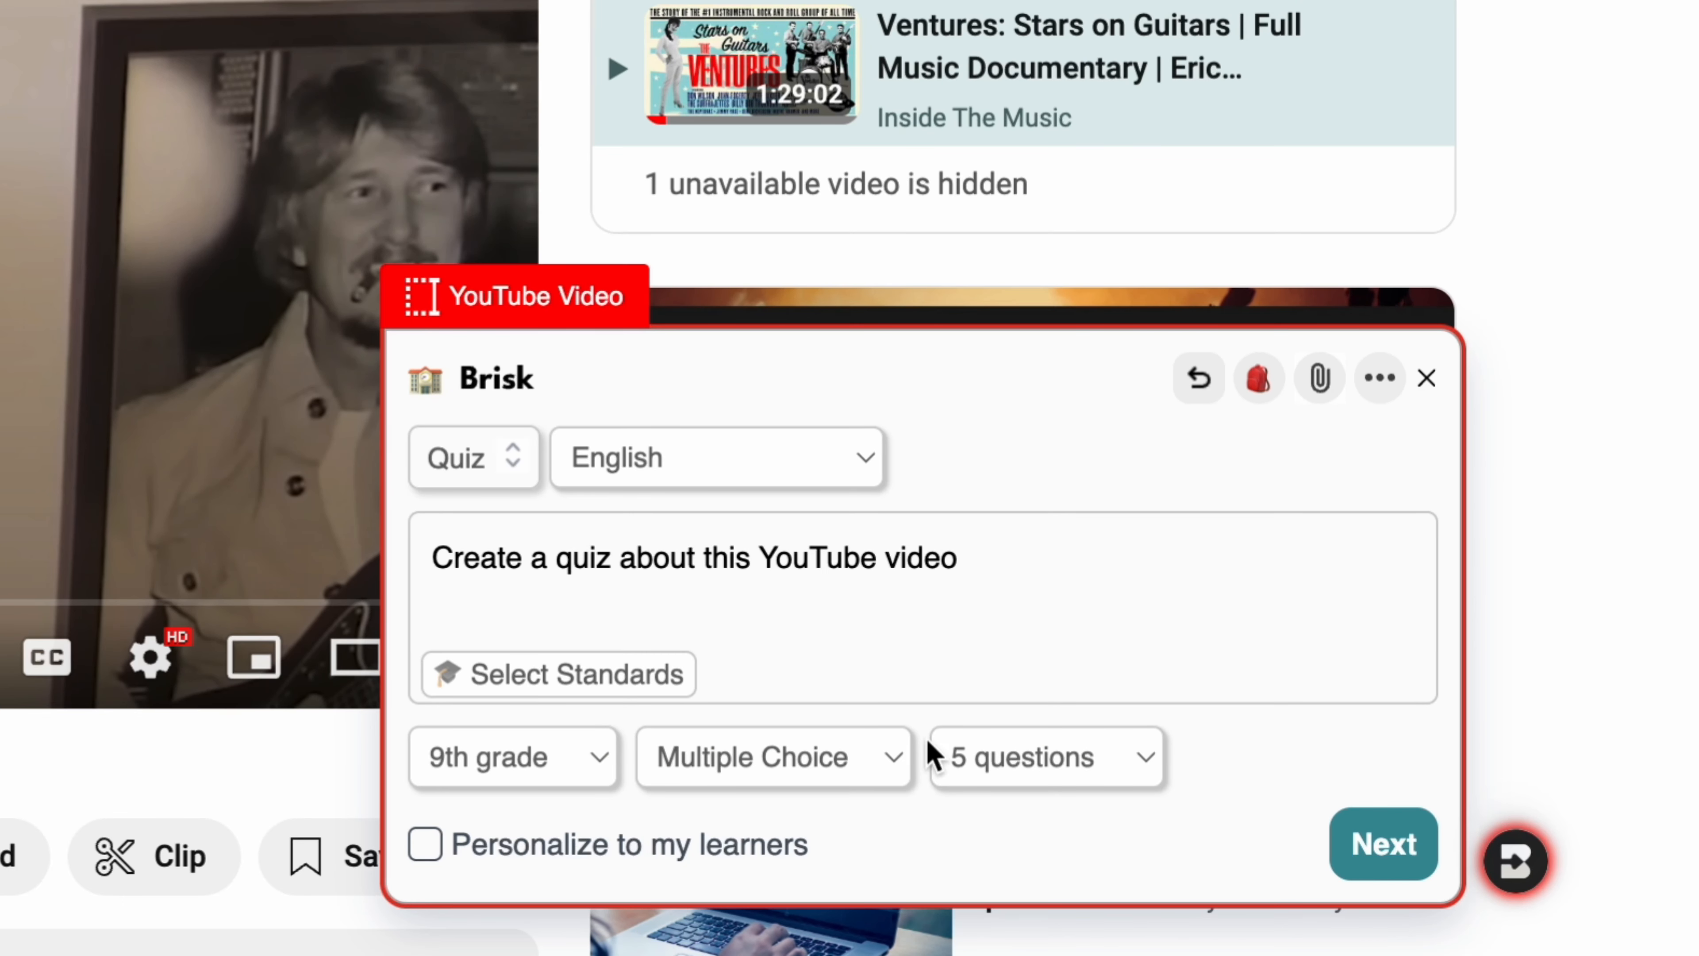
Set the quiz to 20 questions and generate it as a new Google Doc
click(1145, 782)
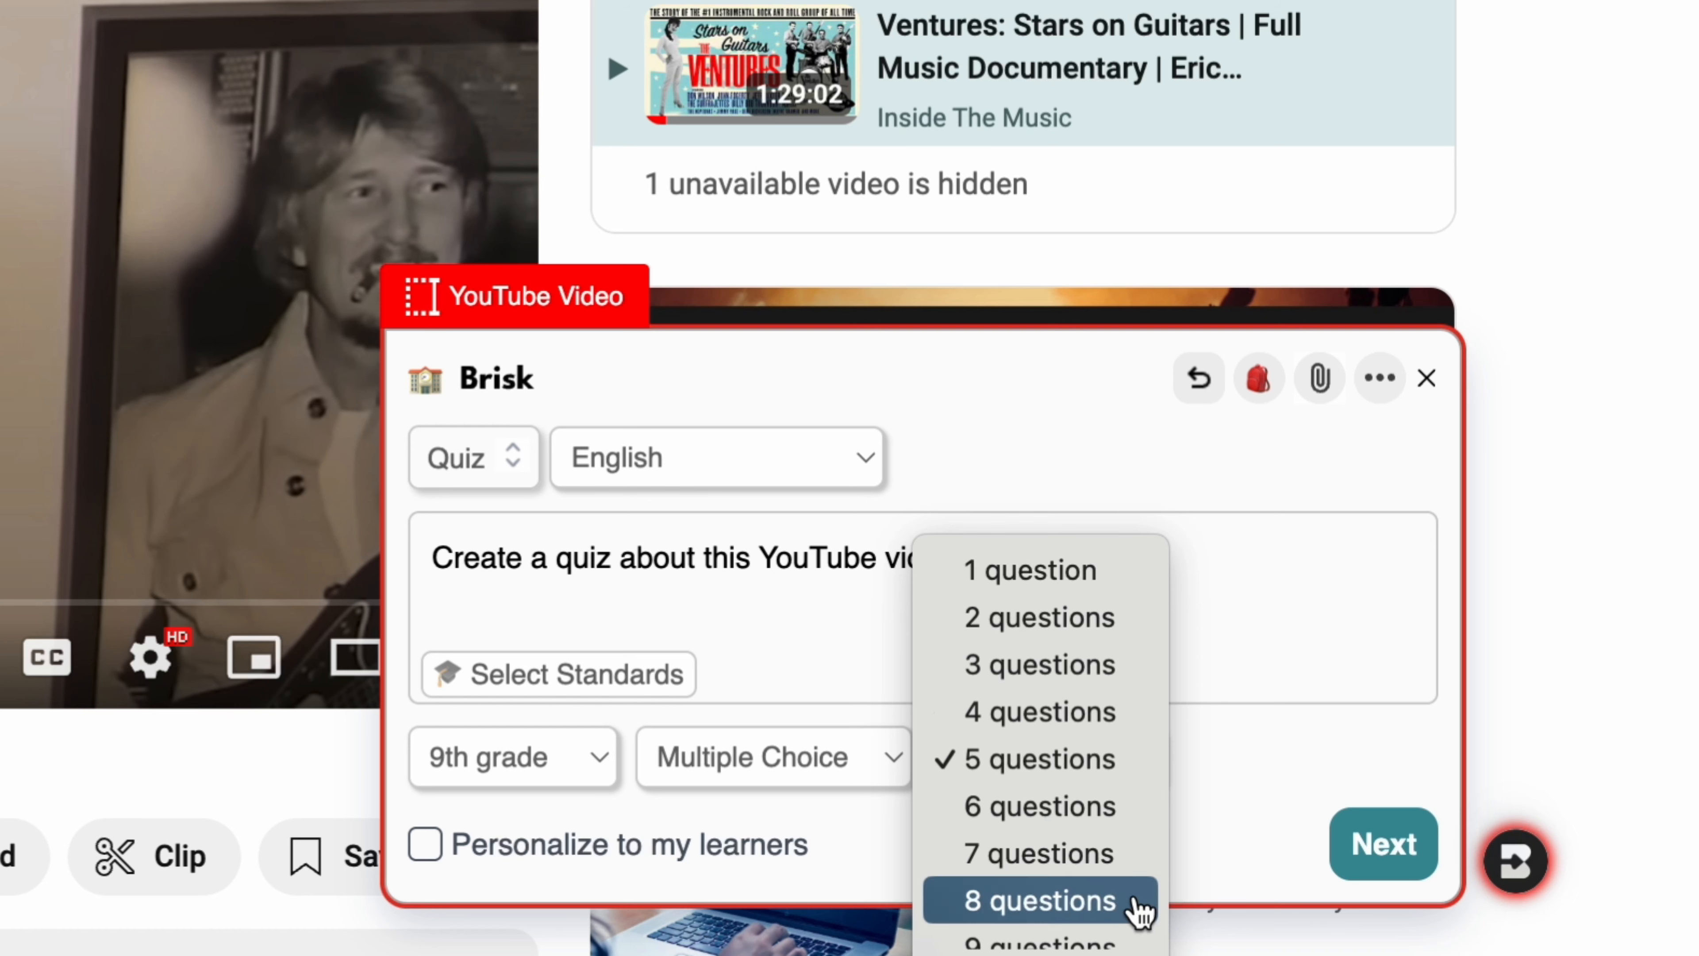
mouse_move(1137, 954)
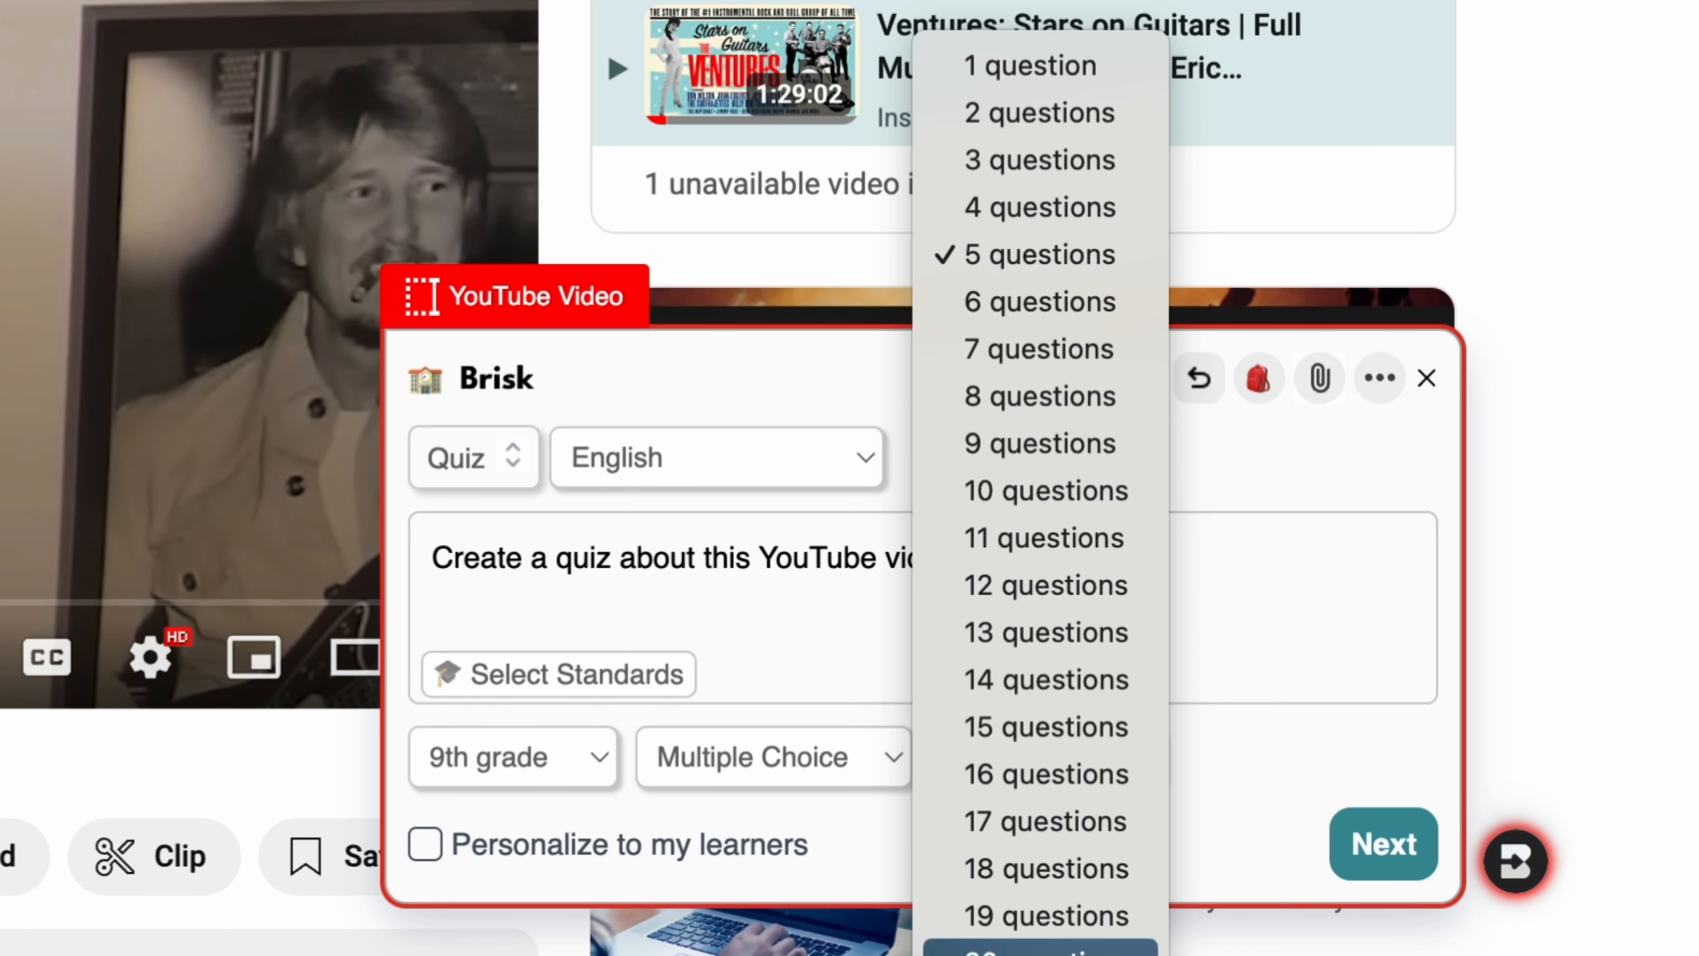
click(1137, 949)
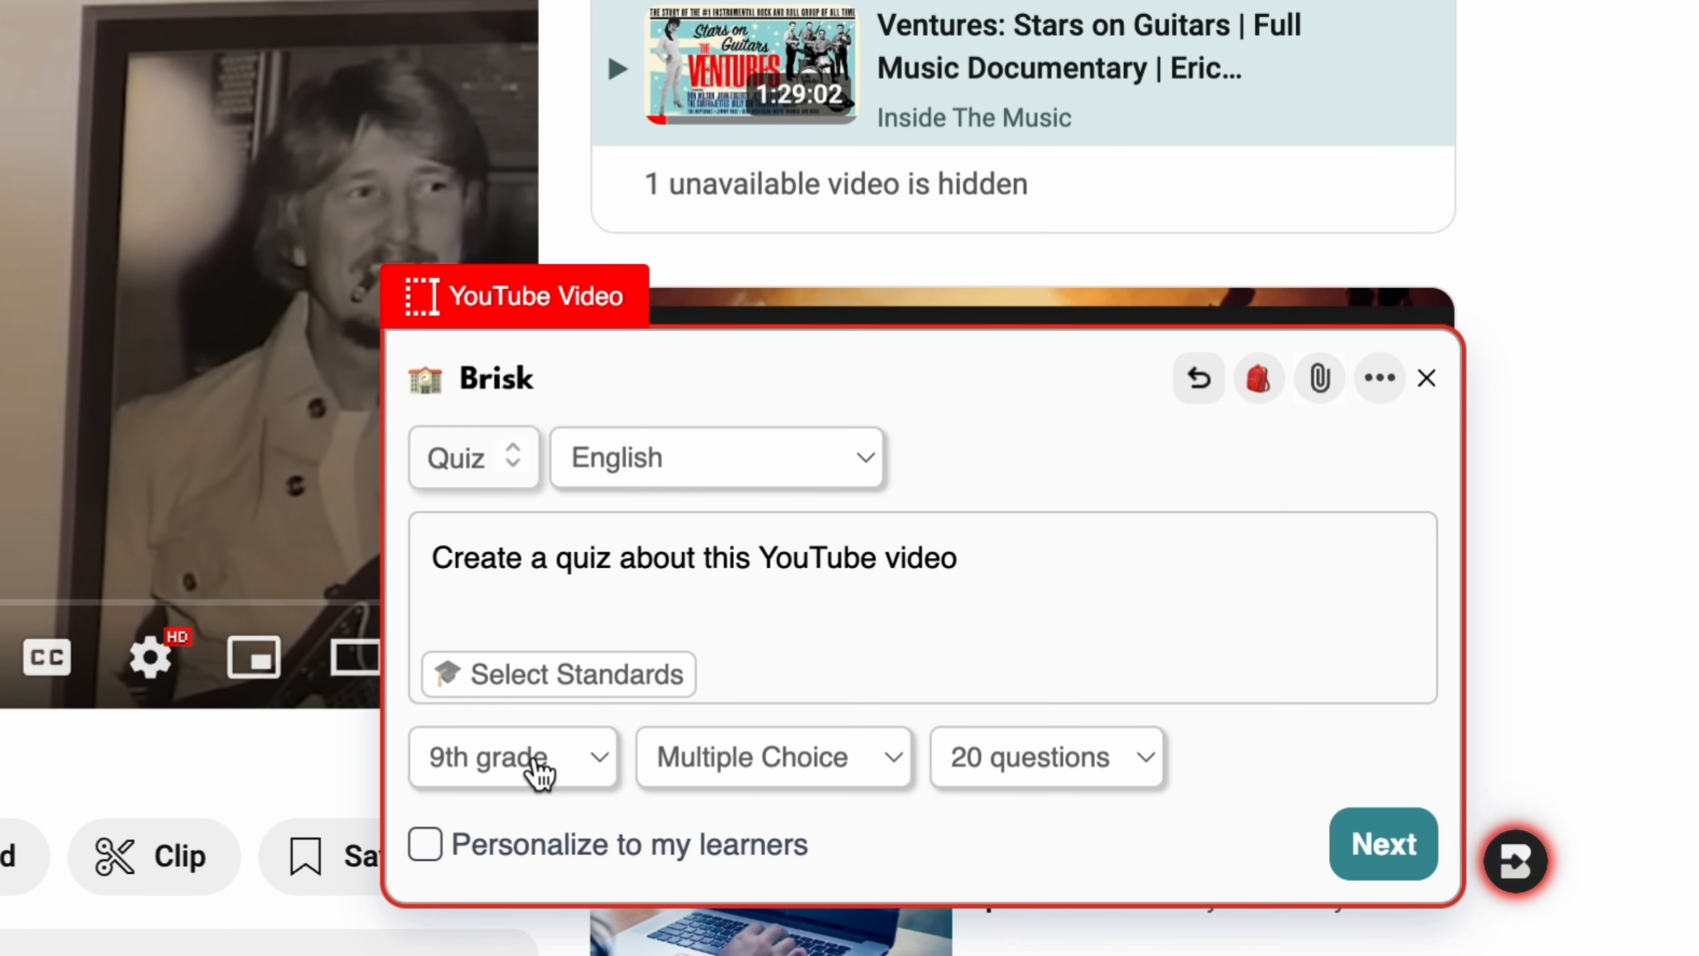
click(1375, 845)
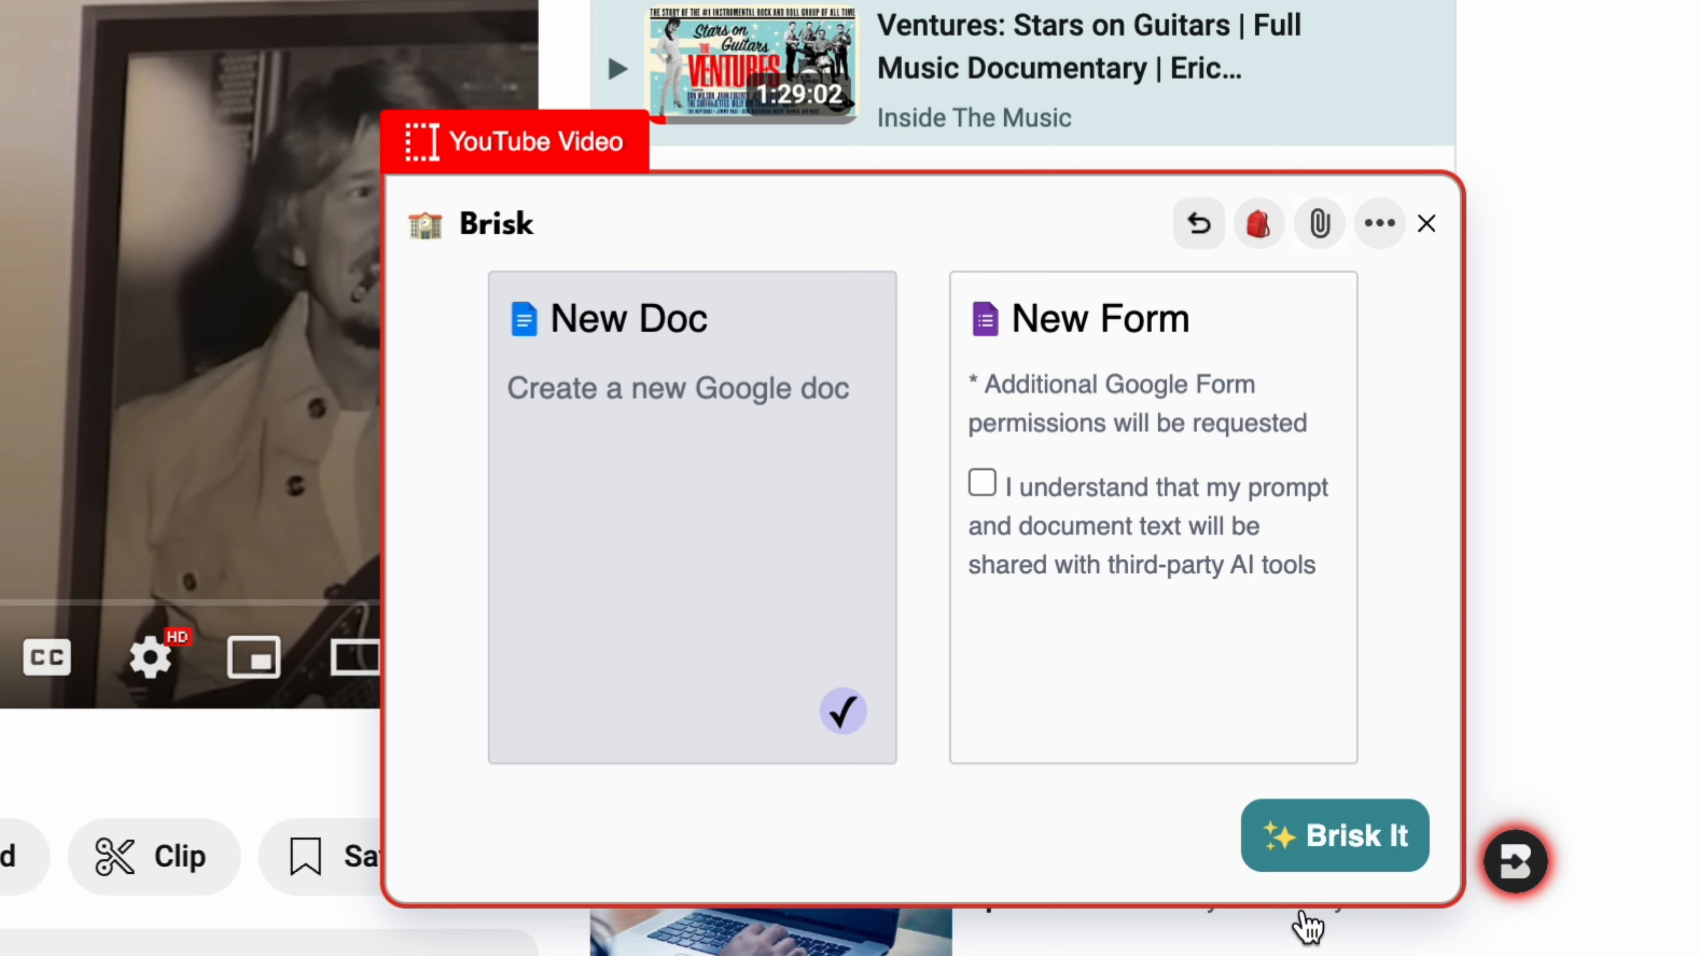
click(1341, 850)
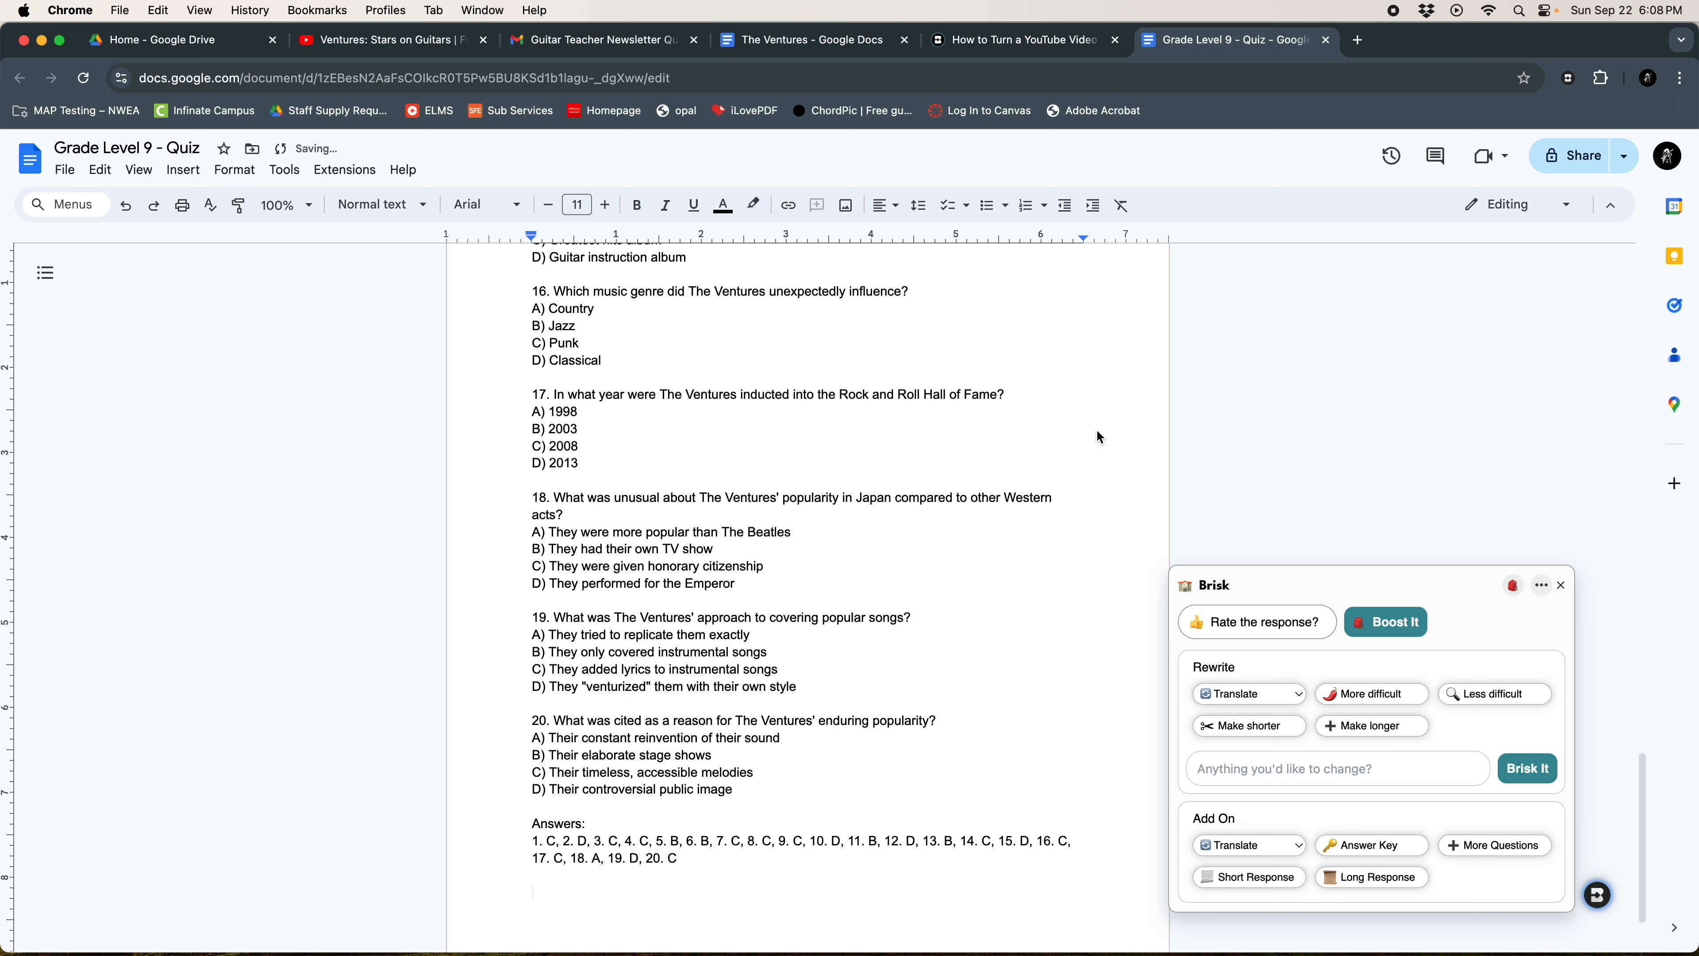
Insert blank lines after question 20 so the whole Answers section moves onto its own page
click(821, 807)
key(Return)
key(Return)
key(Return)
key(Return)
key(Return)
key(Return)
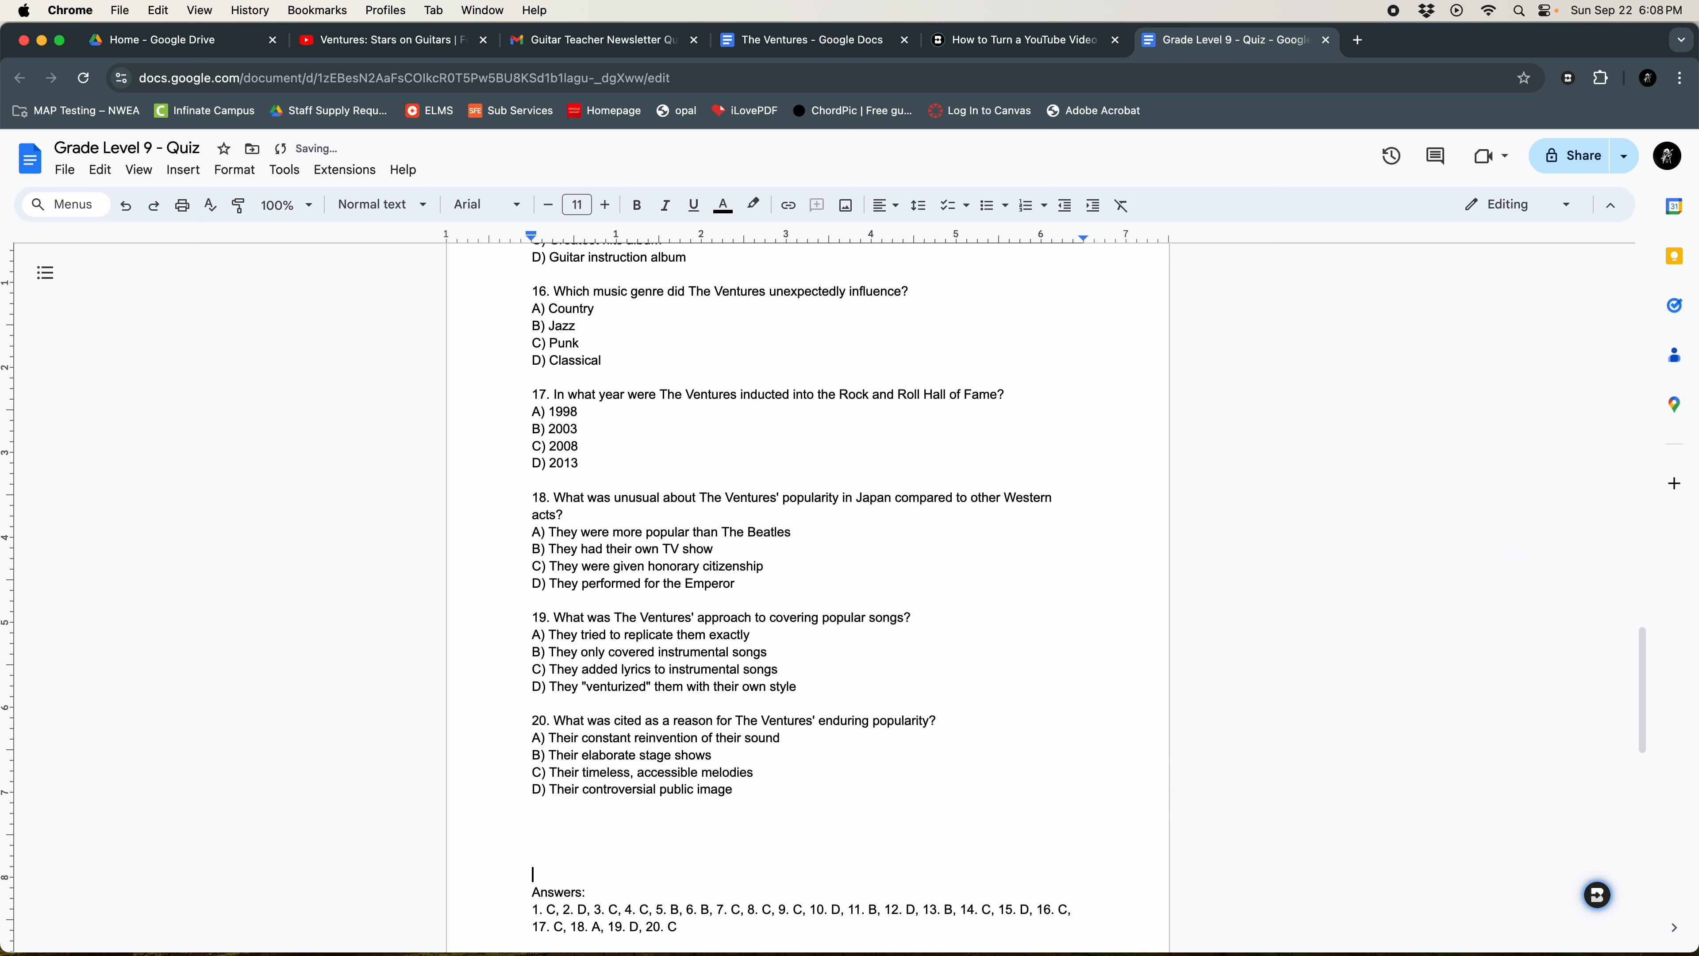
scroll(834, 778, down, 4)
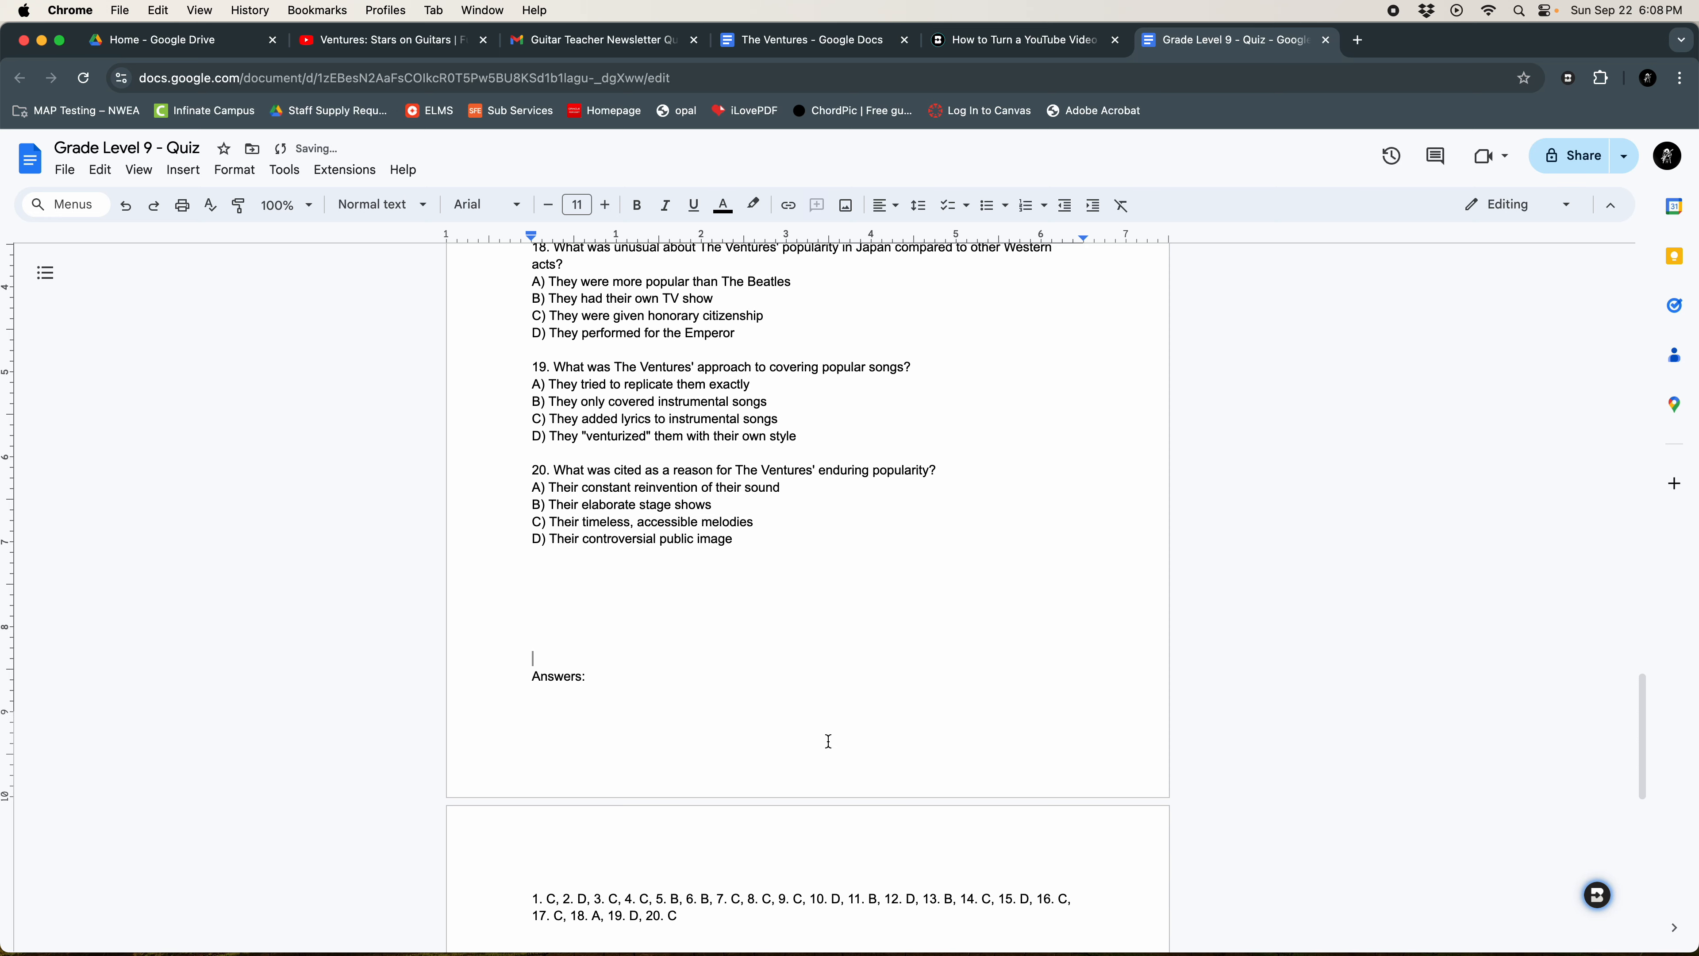
key(Return)
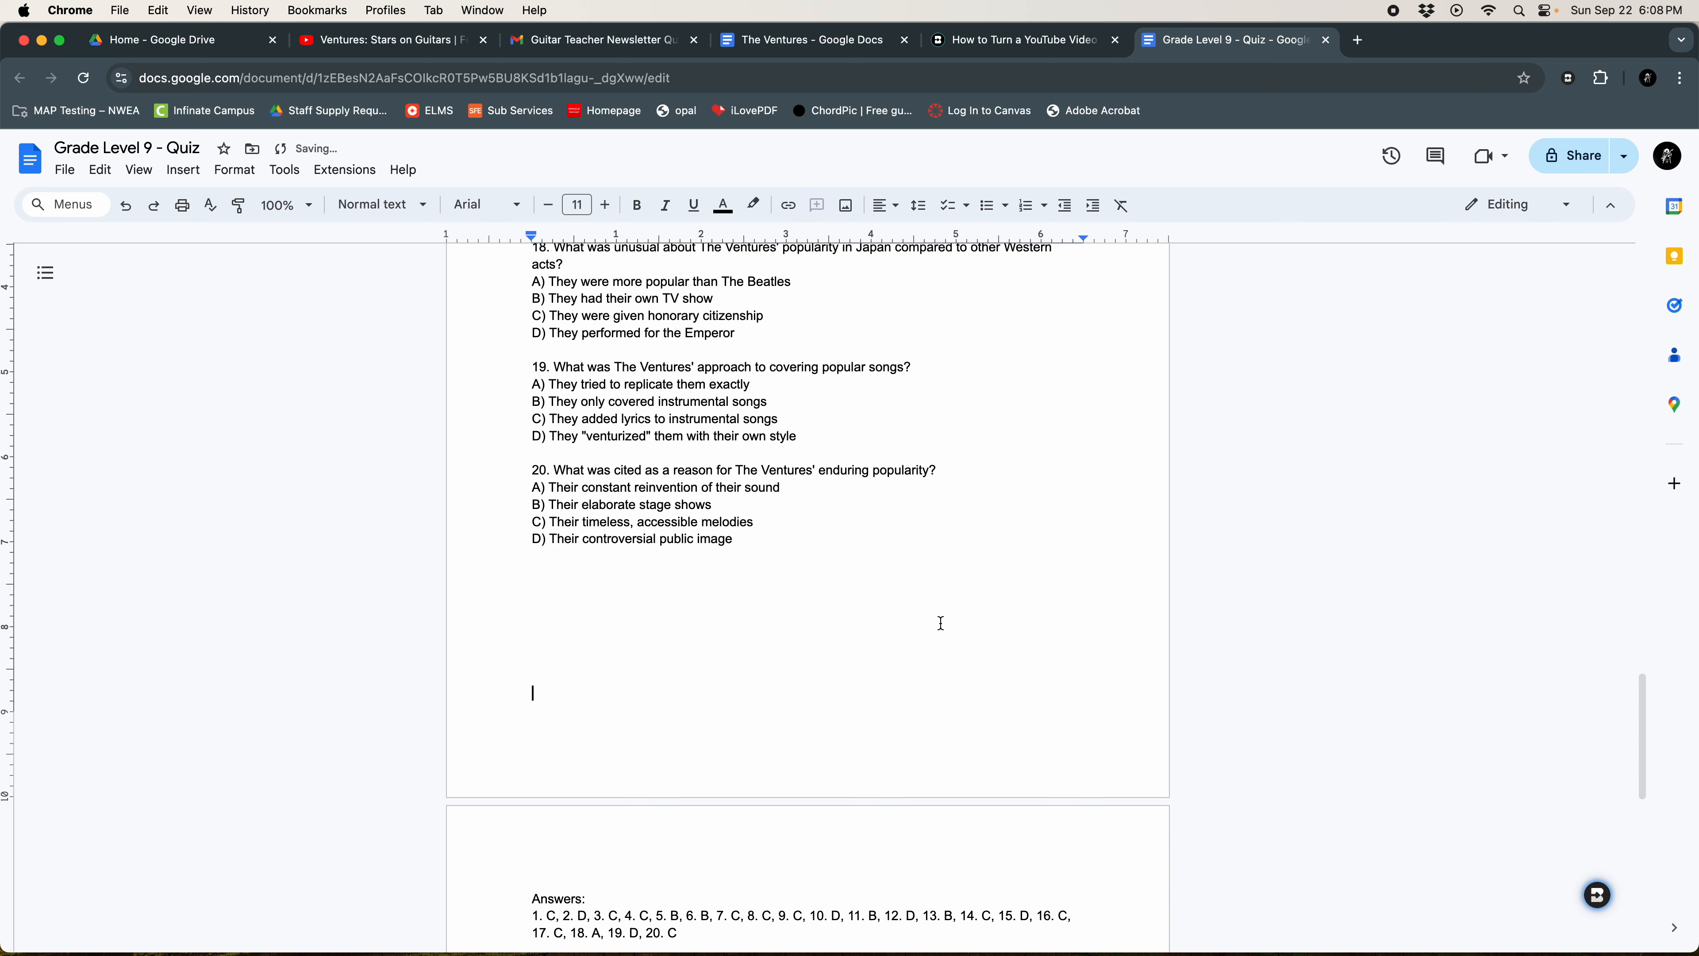
Delete the introductory sentence above question 1 of the generated quiz
scroll(942, 622, up, 20)
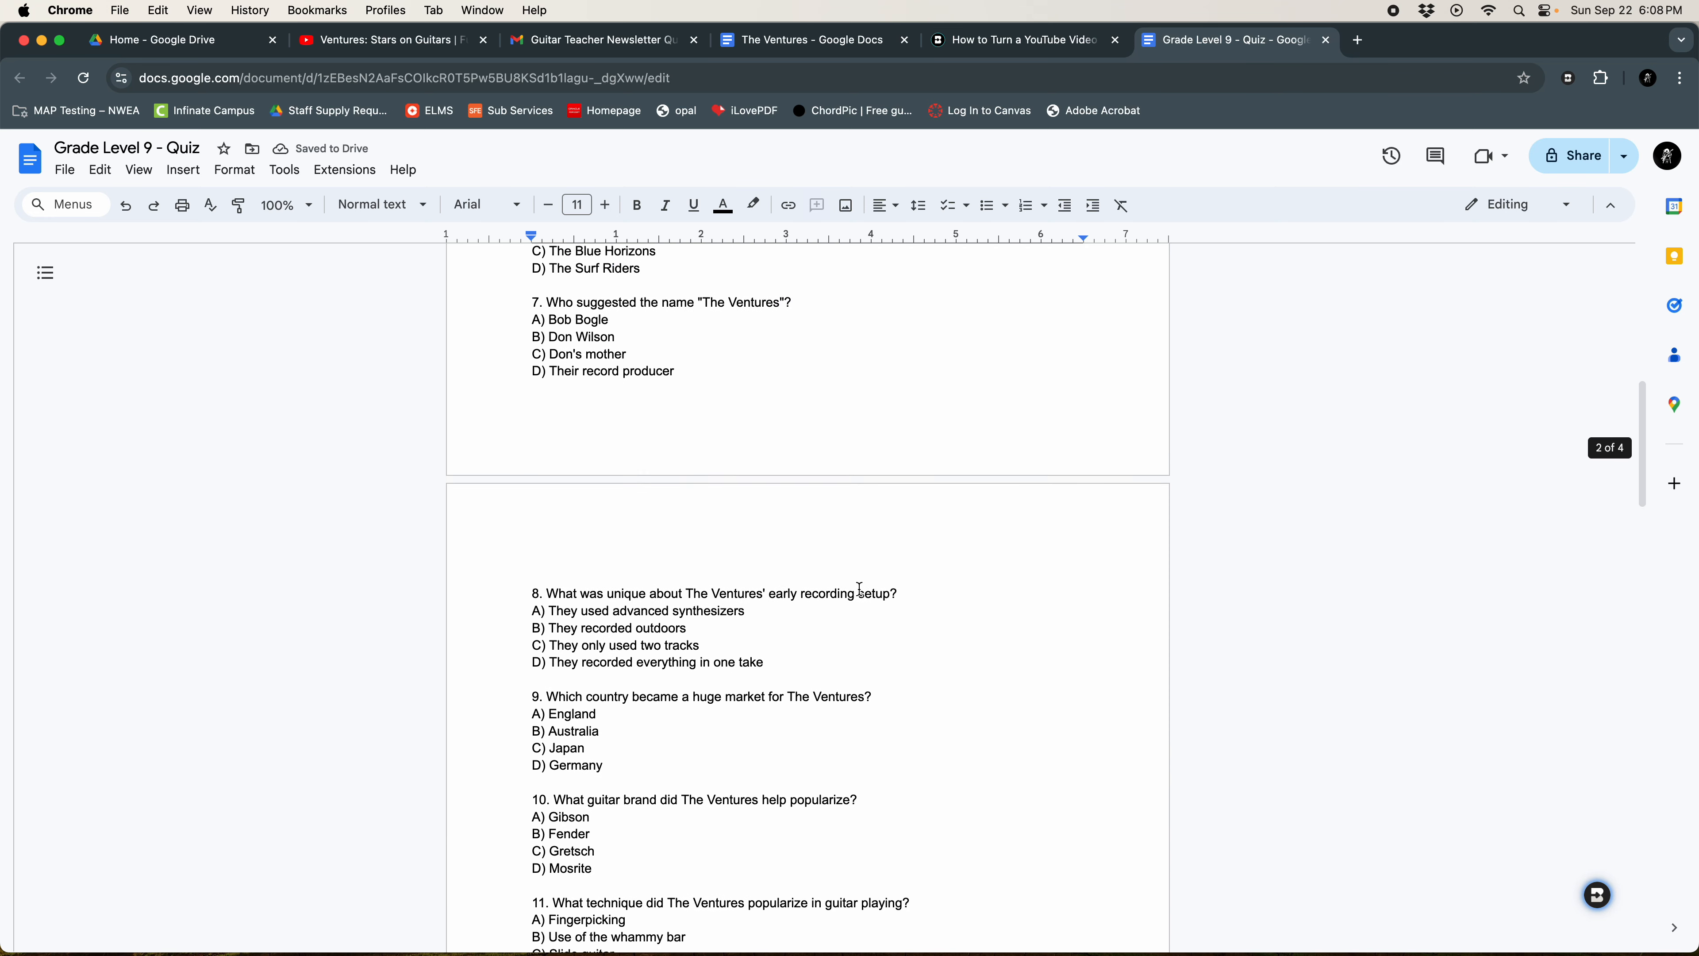
scroll(670, 601, up, 12)
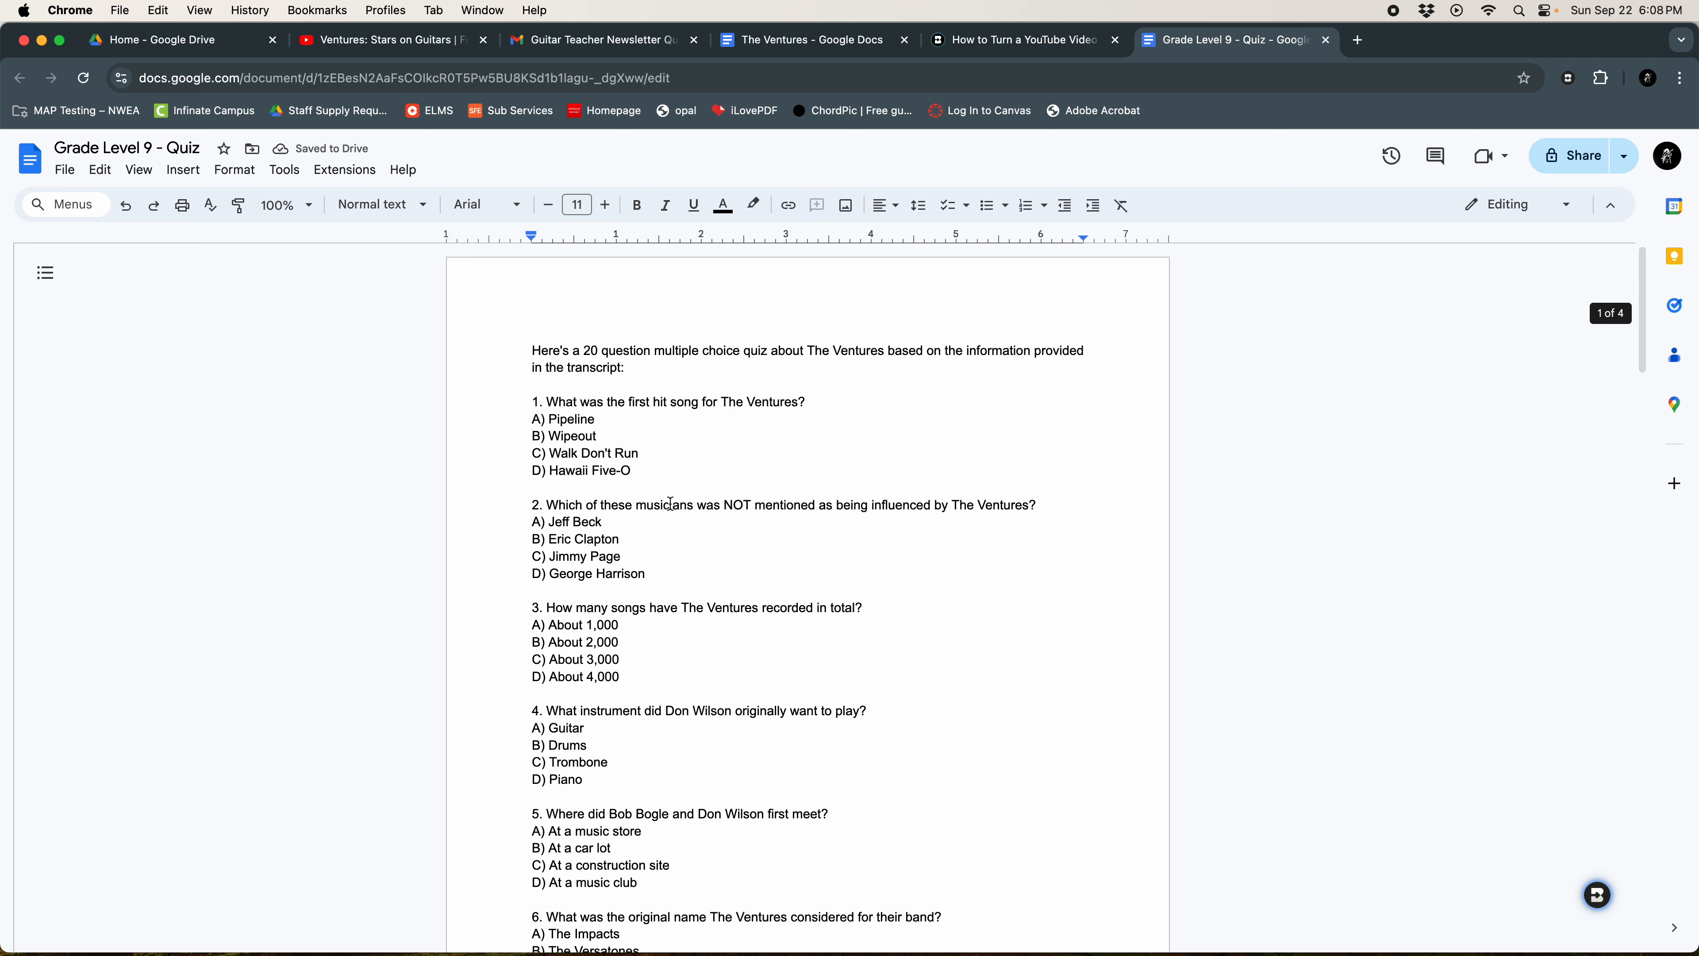
drag(649, 366, 561, 334)
key(BackSpace)
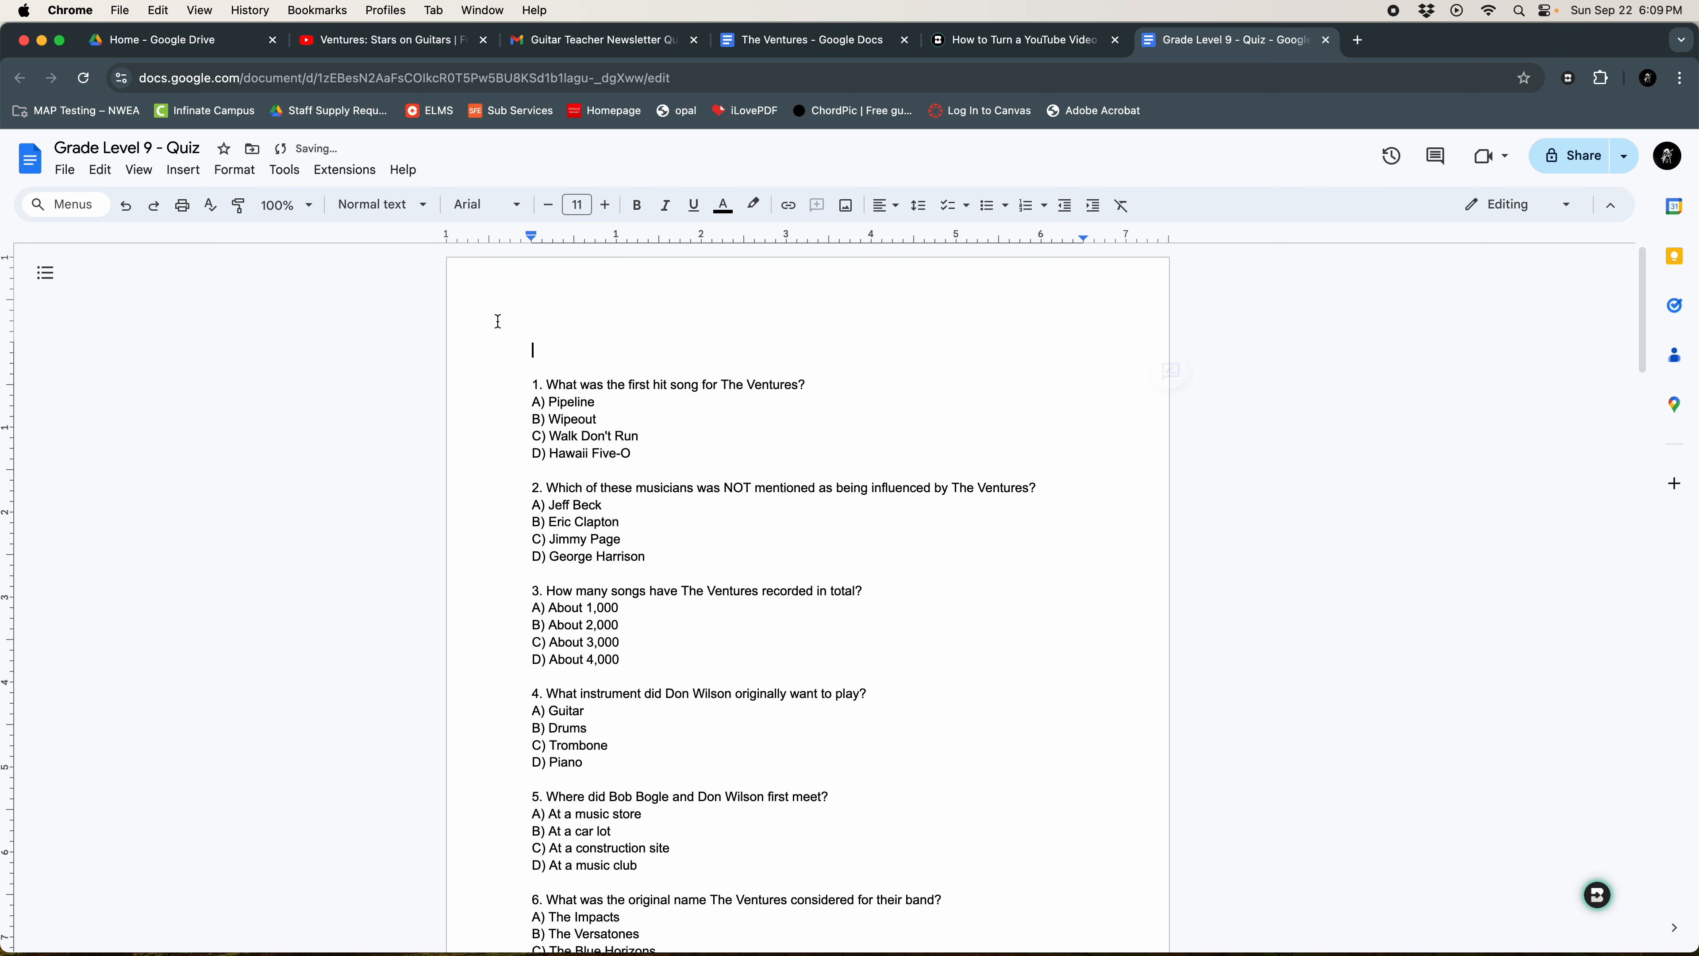
Compare the opening questions of the new Grade Level 9 quiz with those in The Ventures document
scroll(701, 405, down, 1)
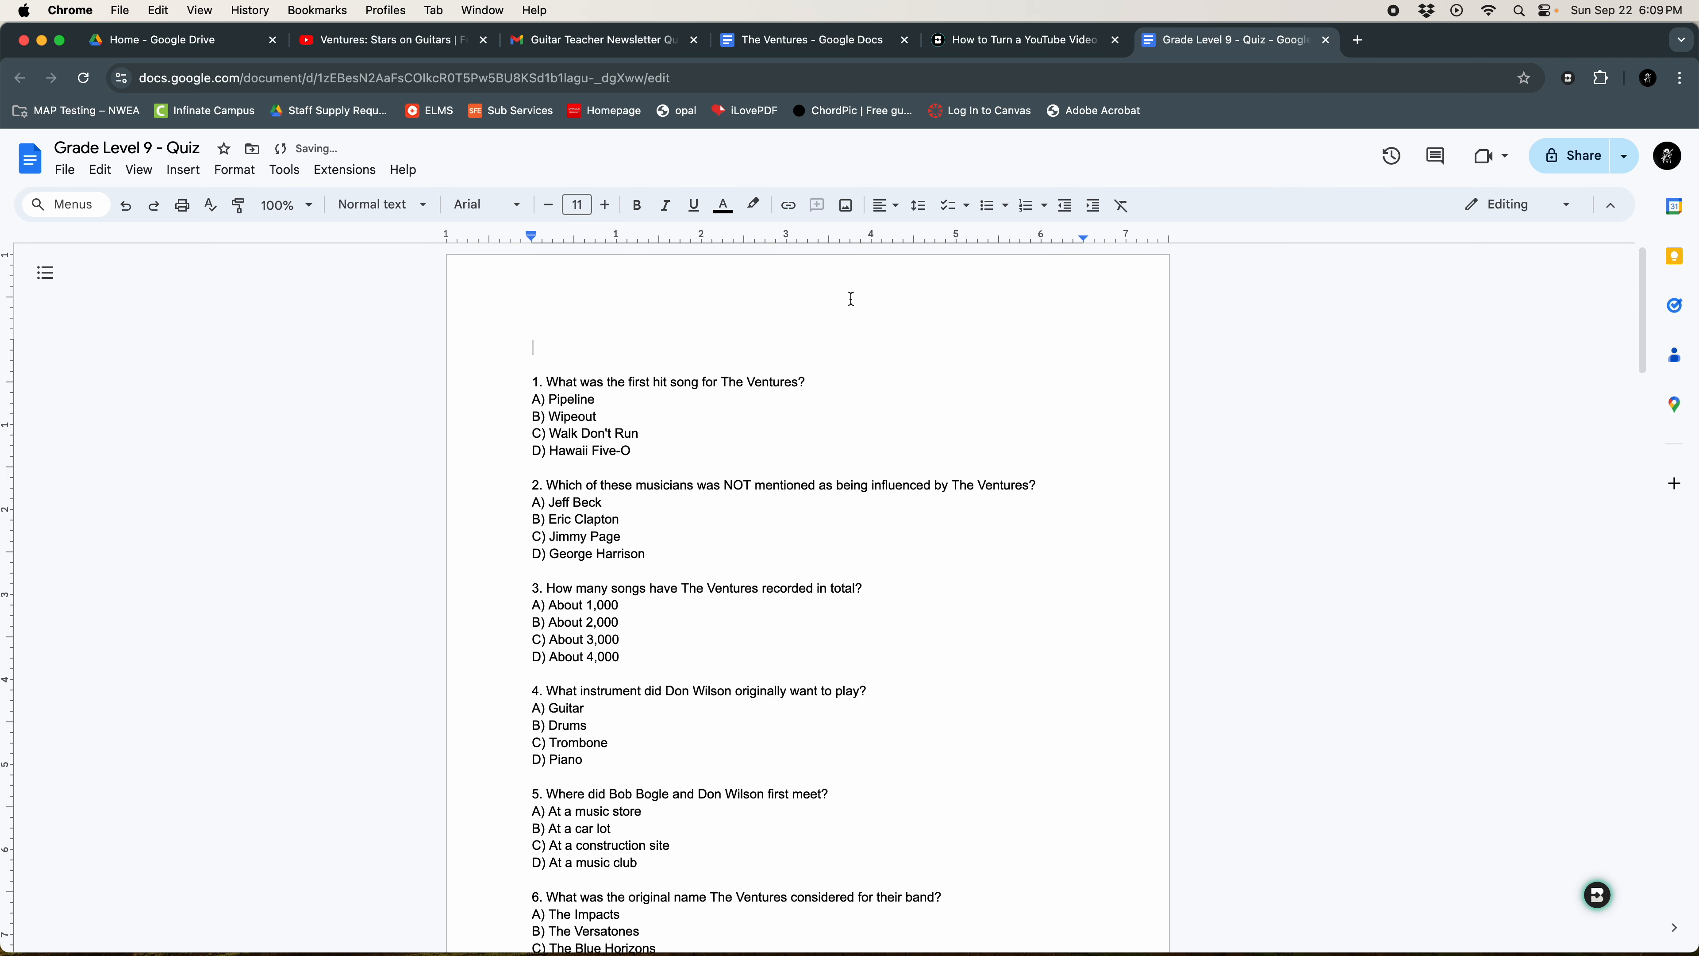
scroll(785, 368, down, 2)
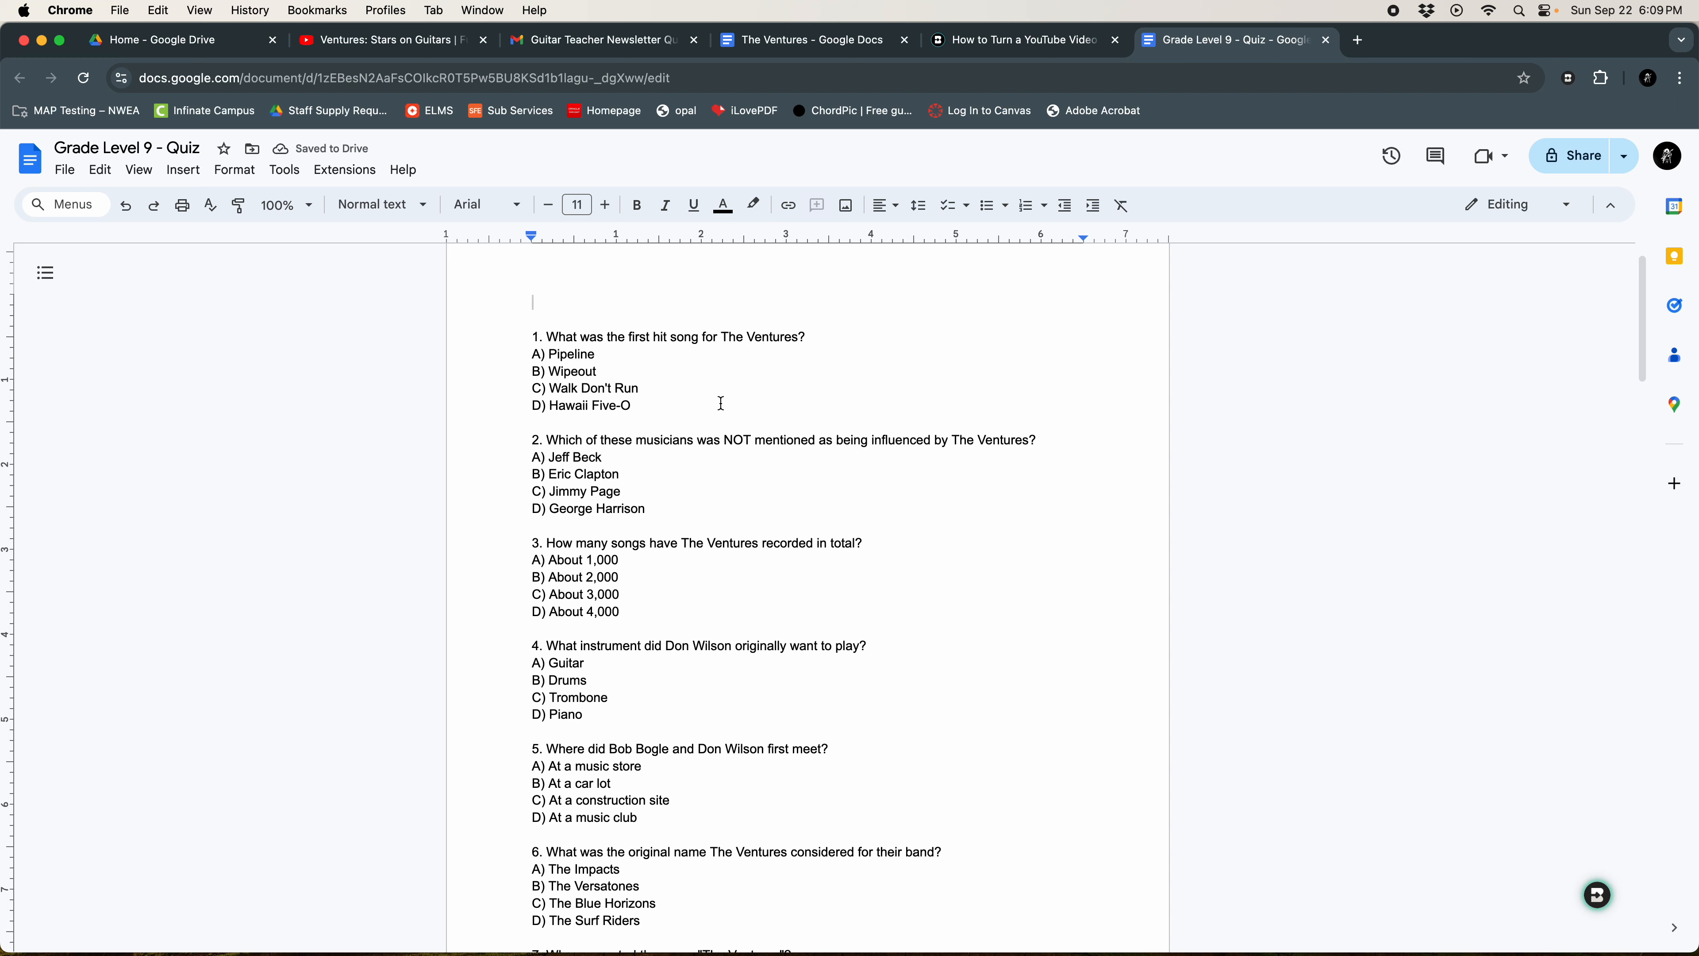
click(827, 50)
scroll(810, 550, up, 20)
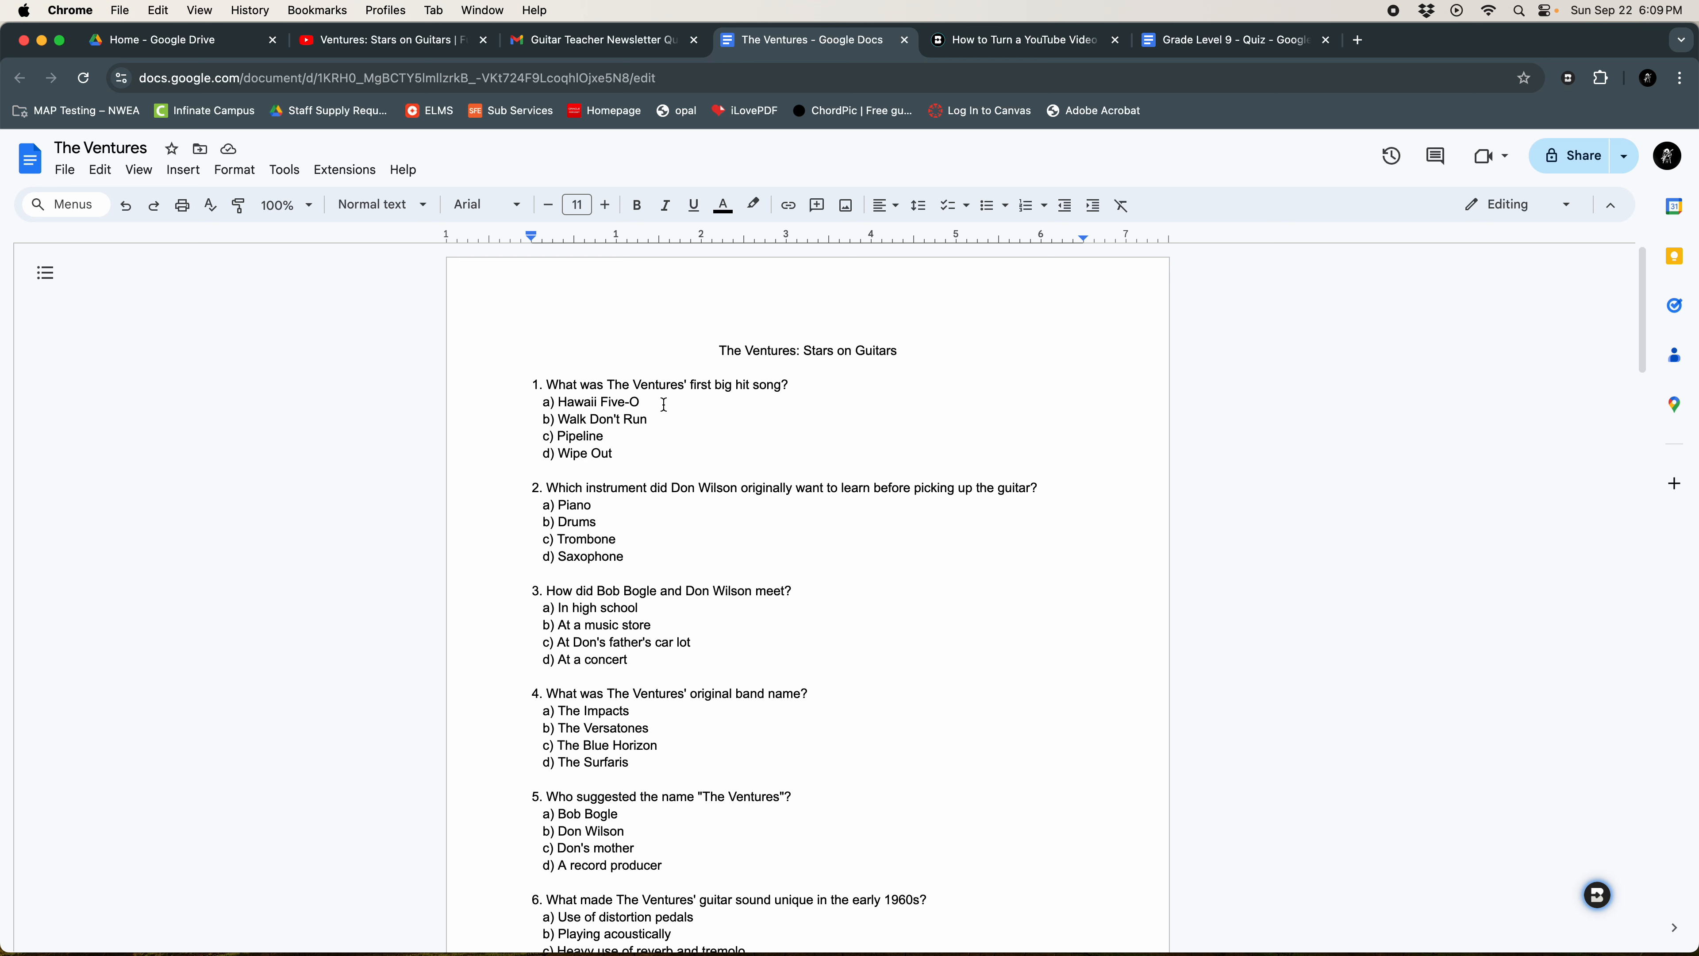
click(1230, 47)
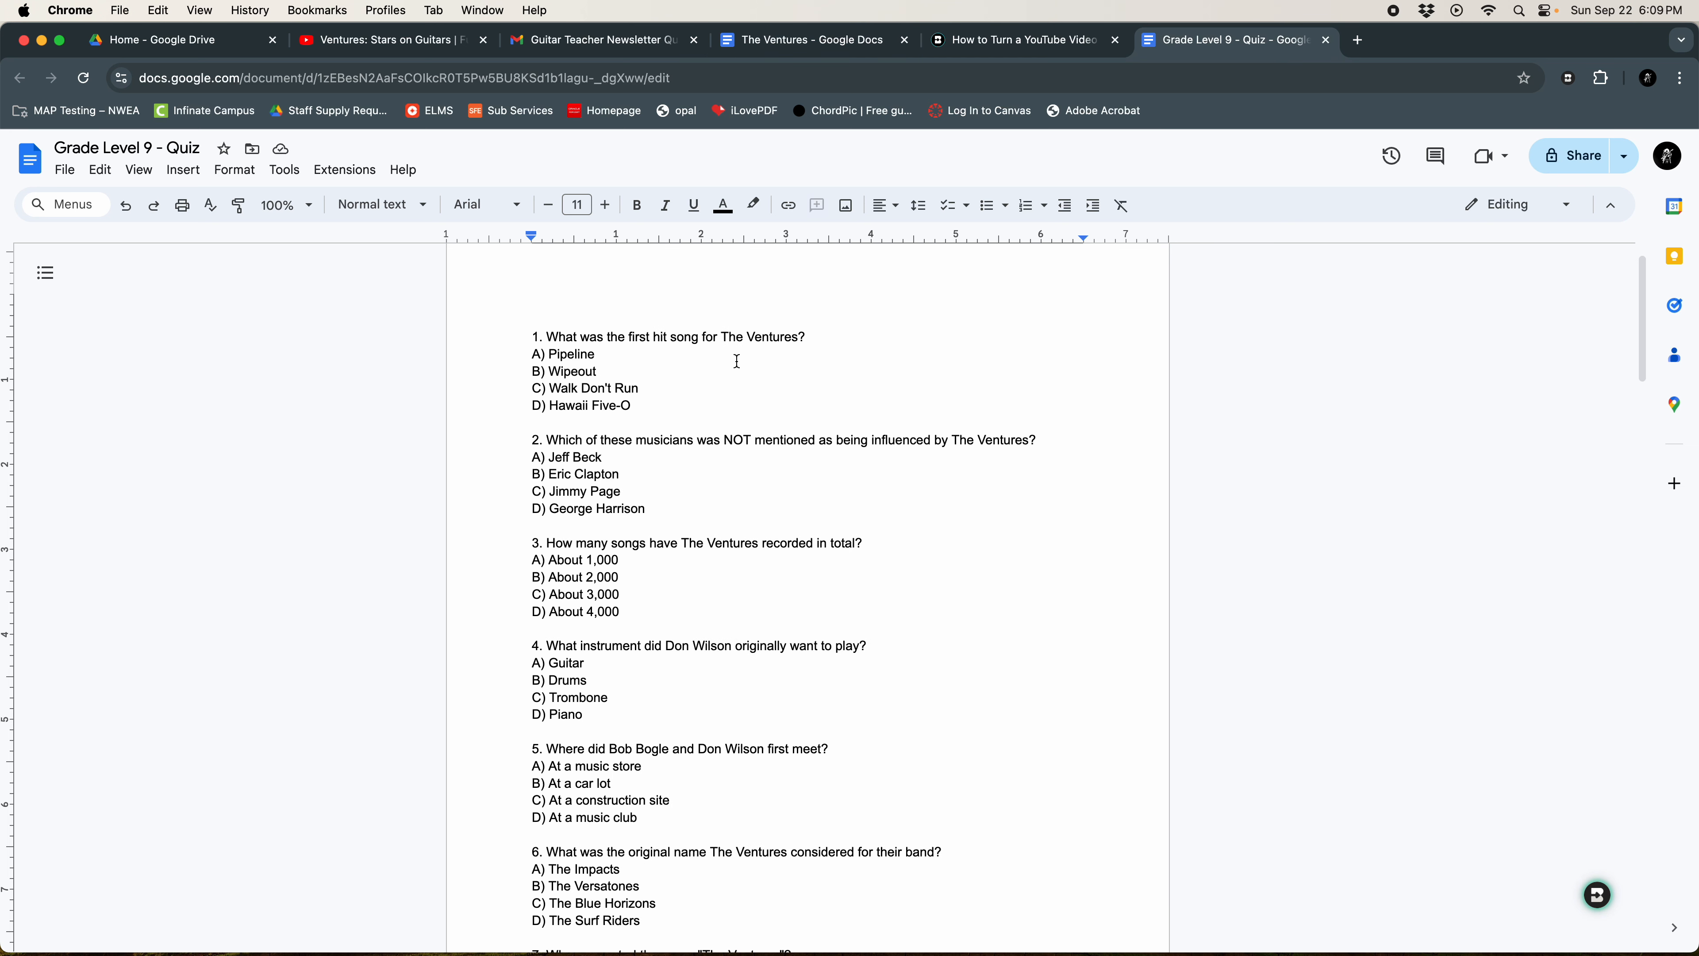
click(868, 57)
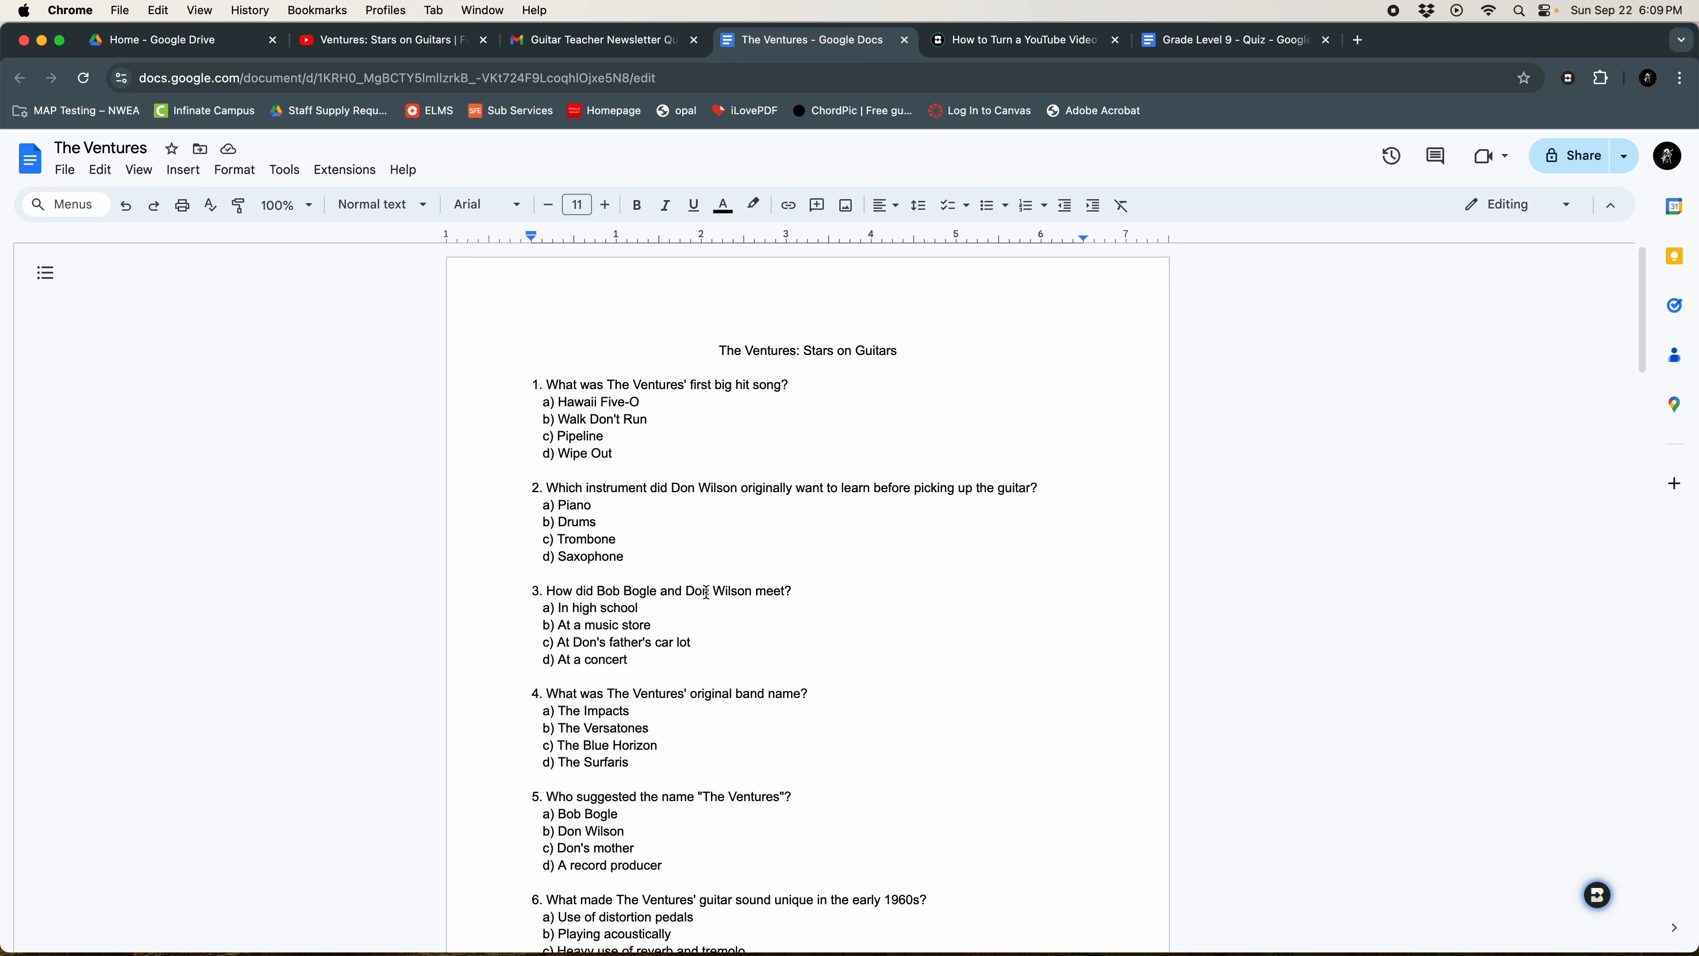
click(1187, 53)
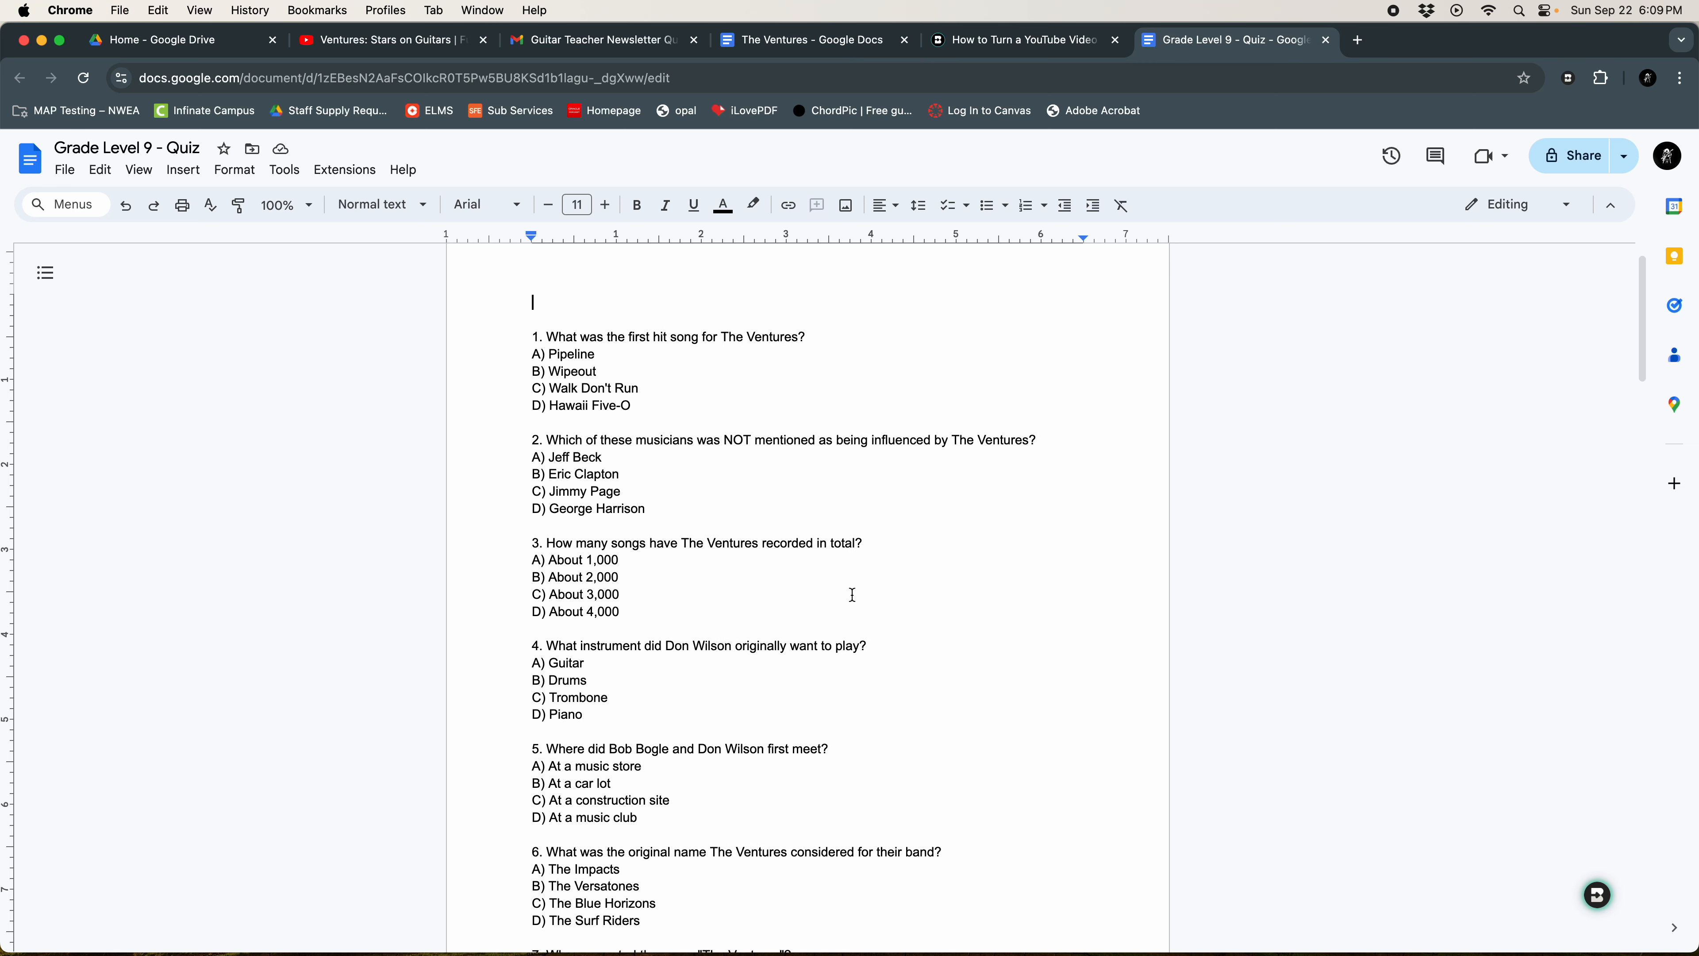
Read through the new quiz up to question 20, highlighting the question about the total number of recorded songs
scroll(851, 594, down, 5)
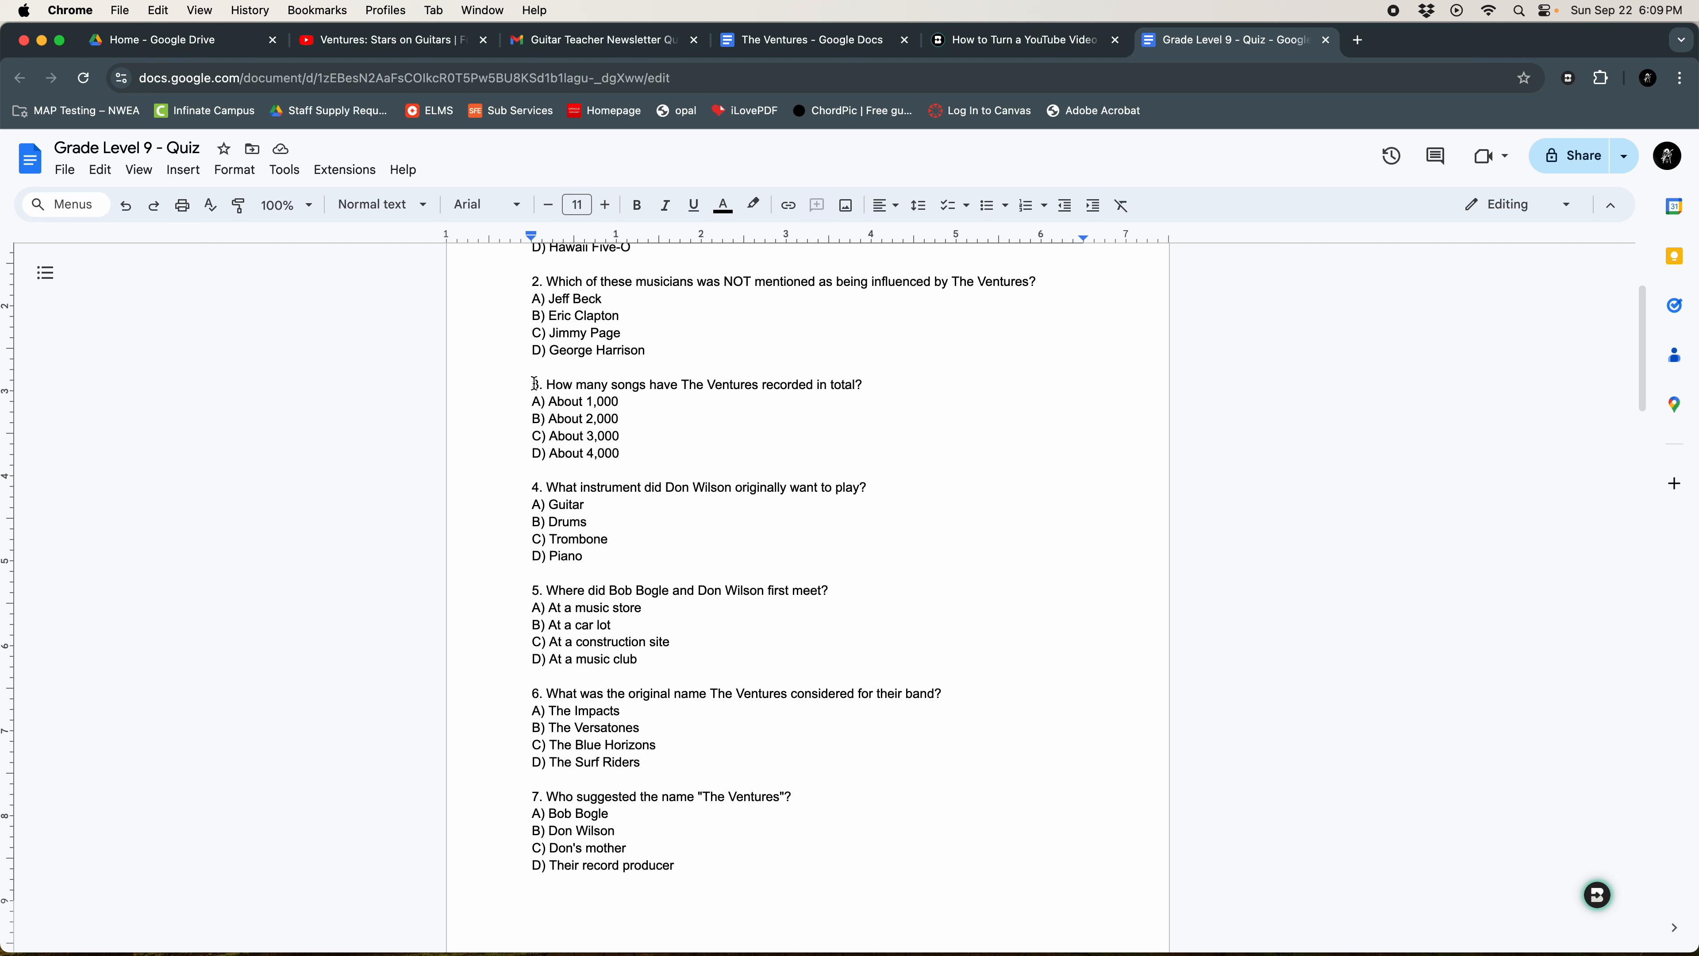
drag(534, 383, 630, 469)
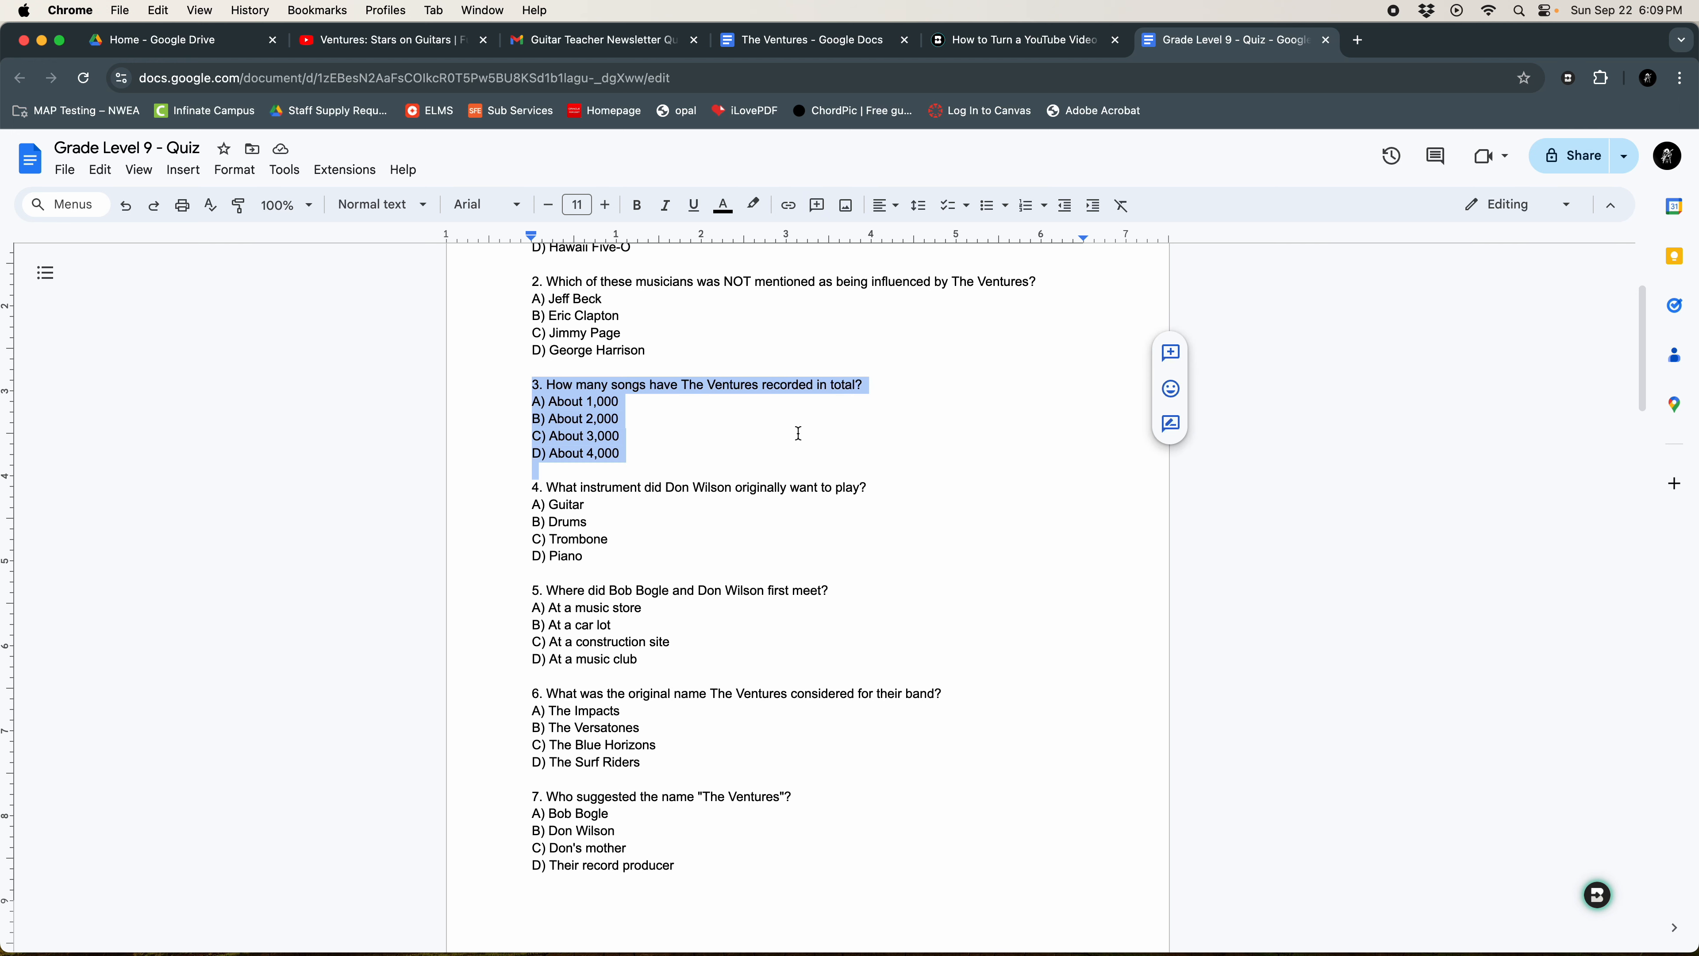
click(661, 430)
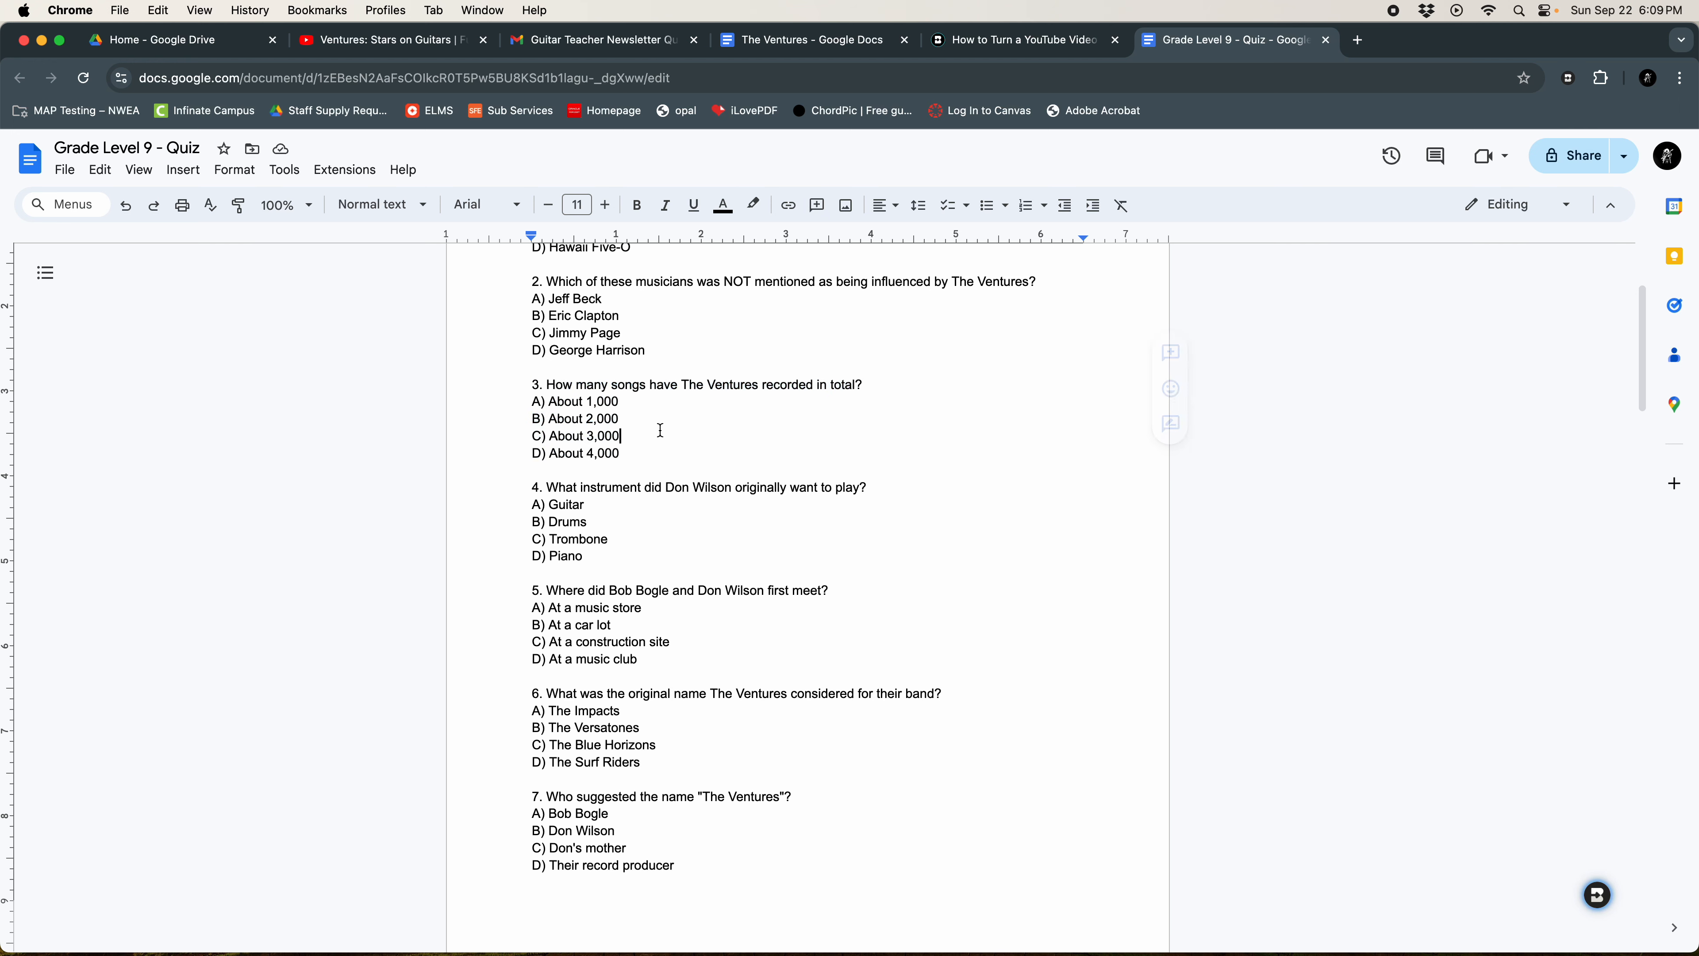
scroll(661, 430, down, 20)
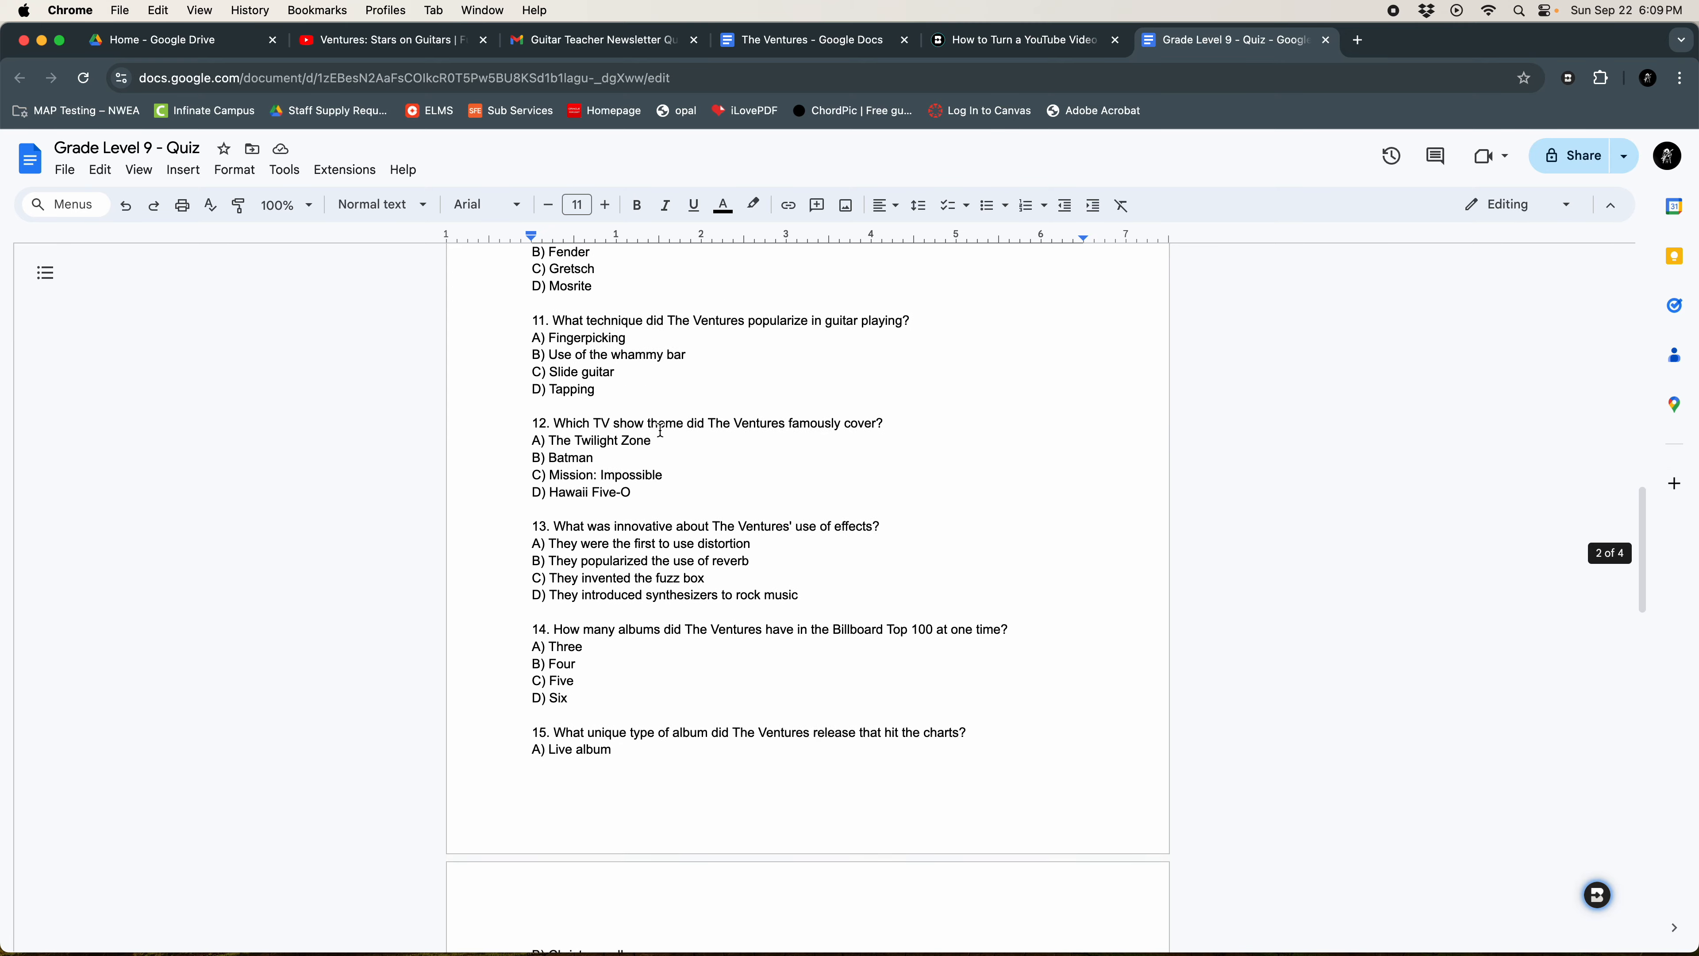
scroll(662, 430, down, 2)
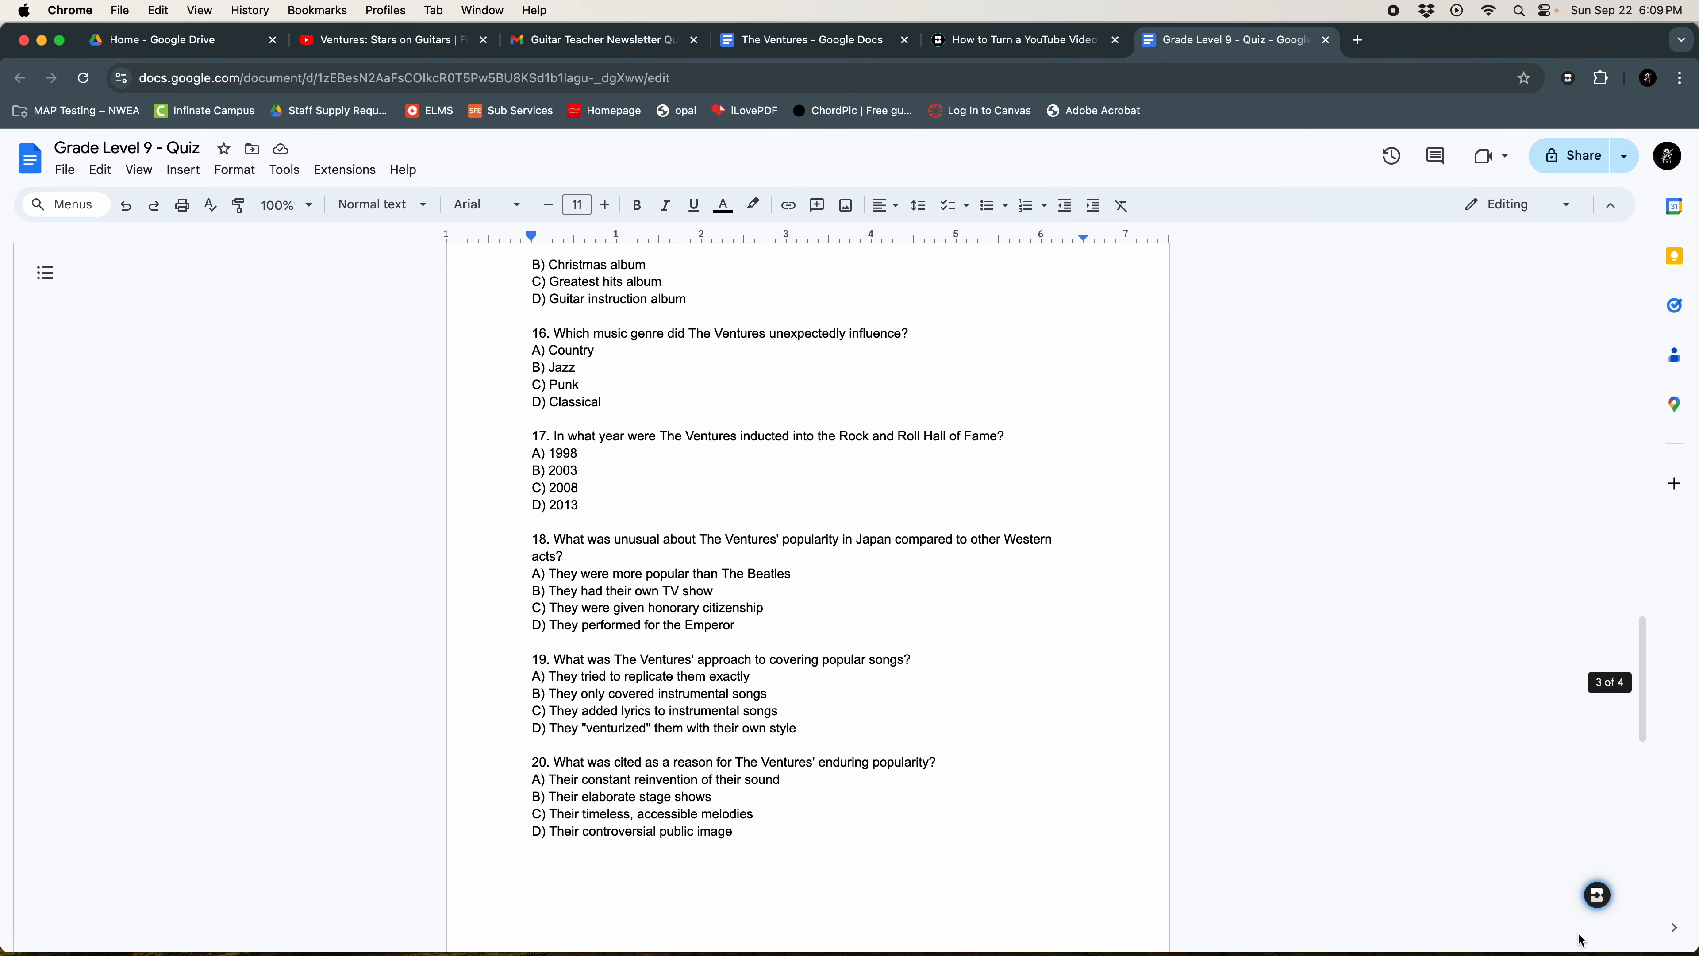
click(1596, 896)
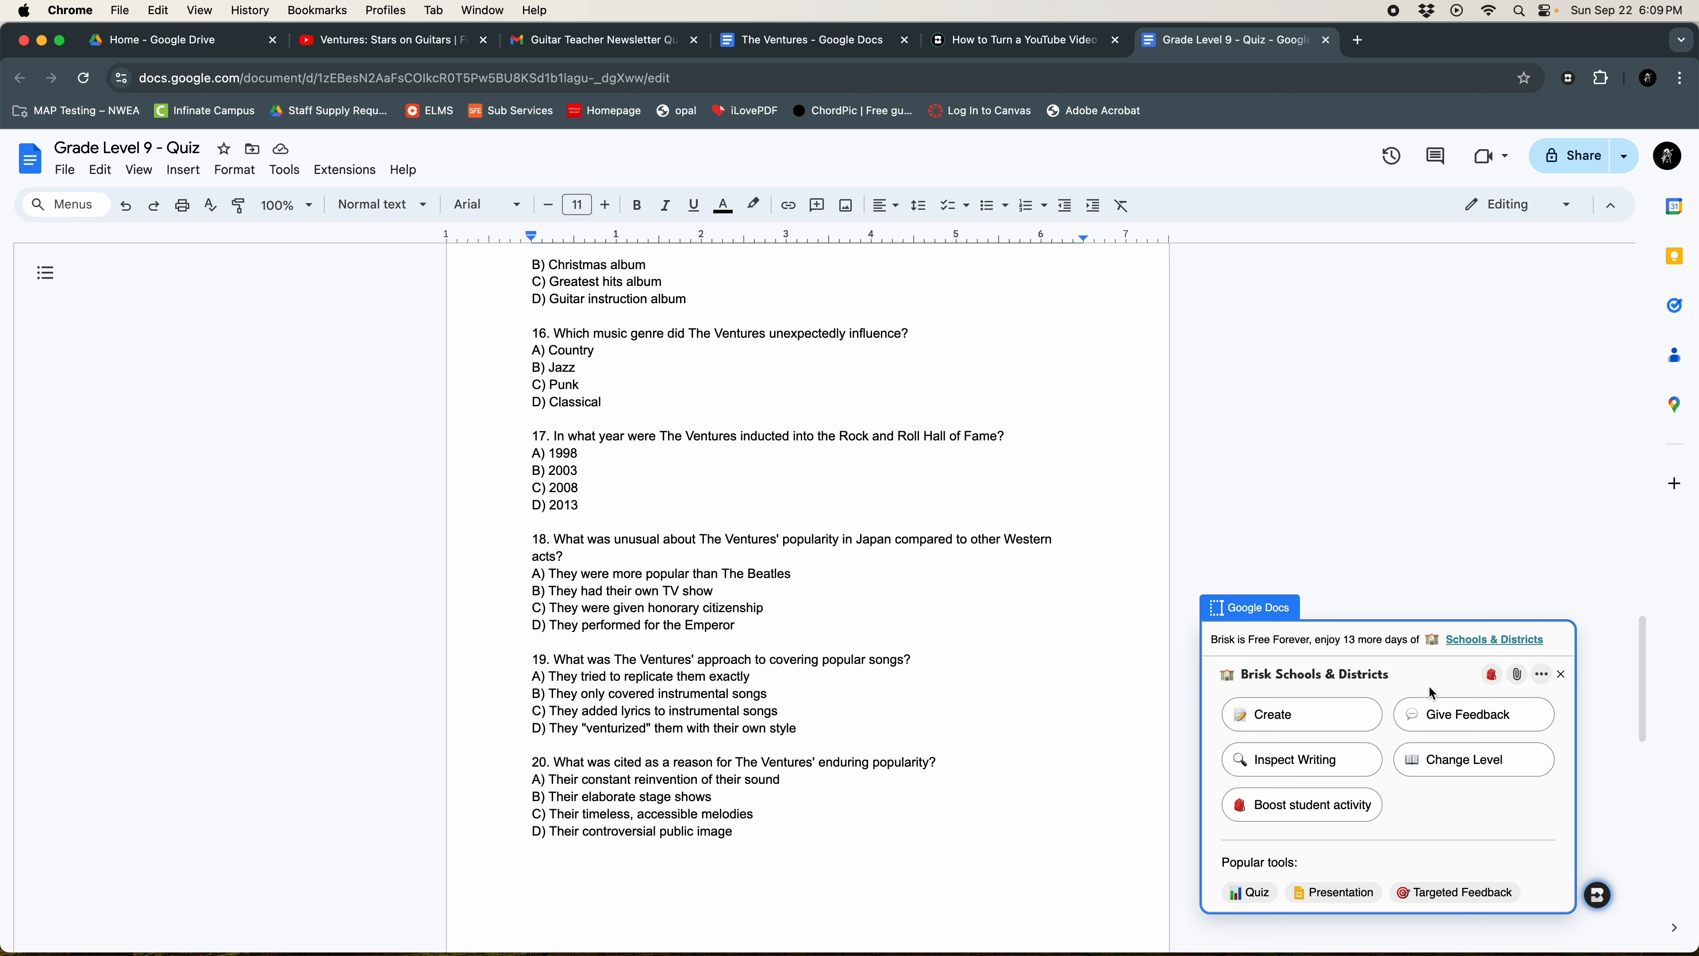
click(1448, 494)
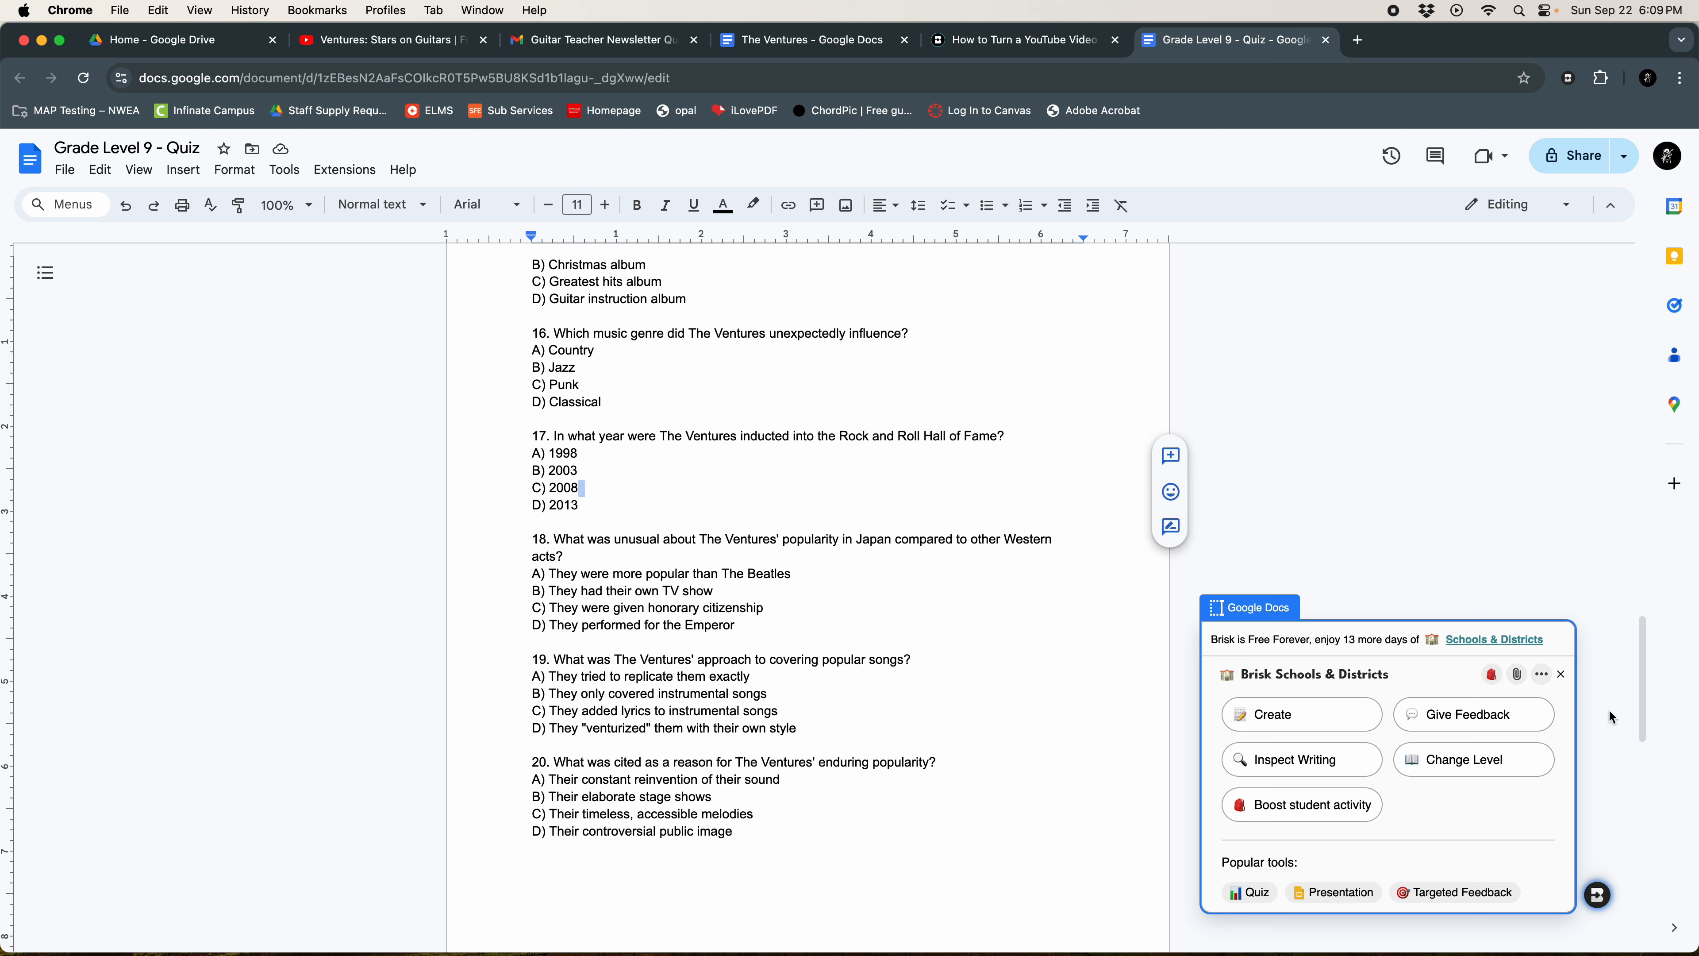
click(1598, 897)
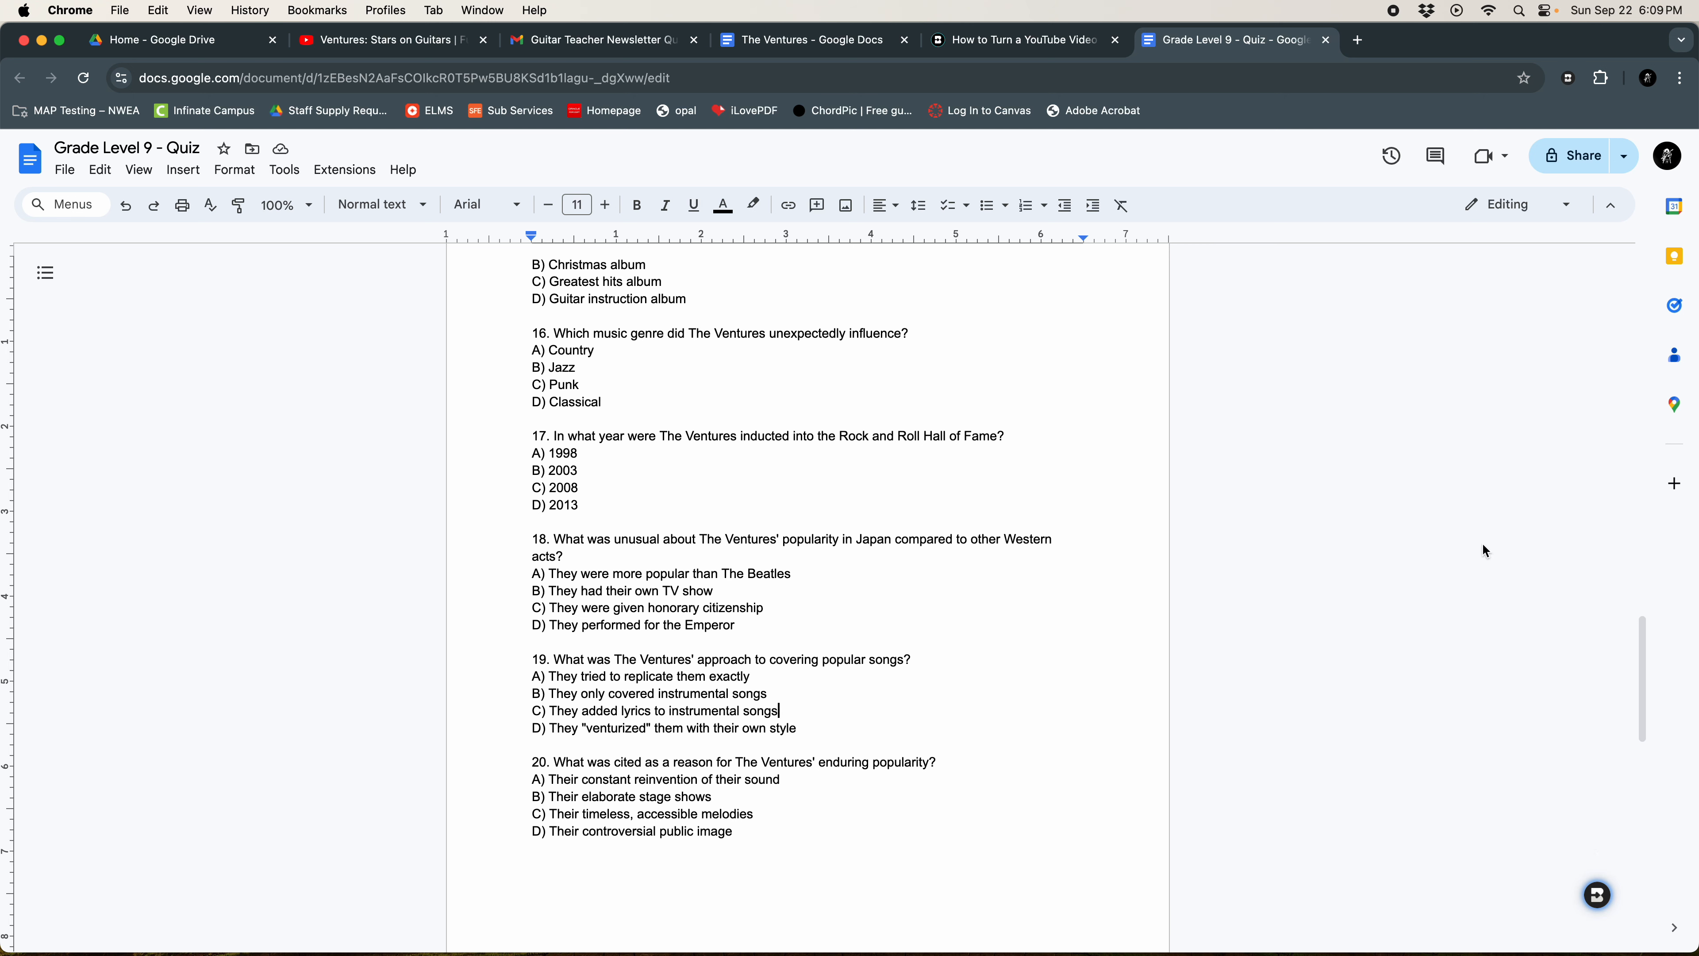
Close the quiz document and generate a fresh 20-question, 9th-grade multiple-choice quiz from the YouTube video into a new Google Doc with Brisk
click(1327, 40)
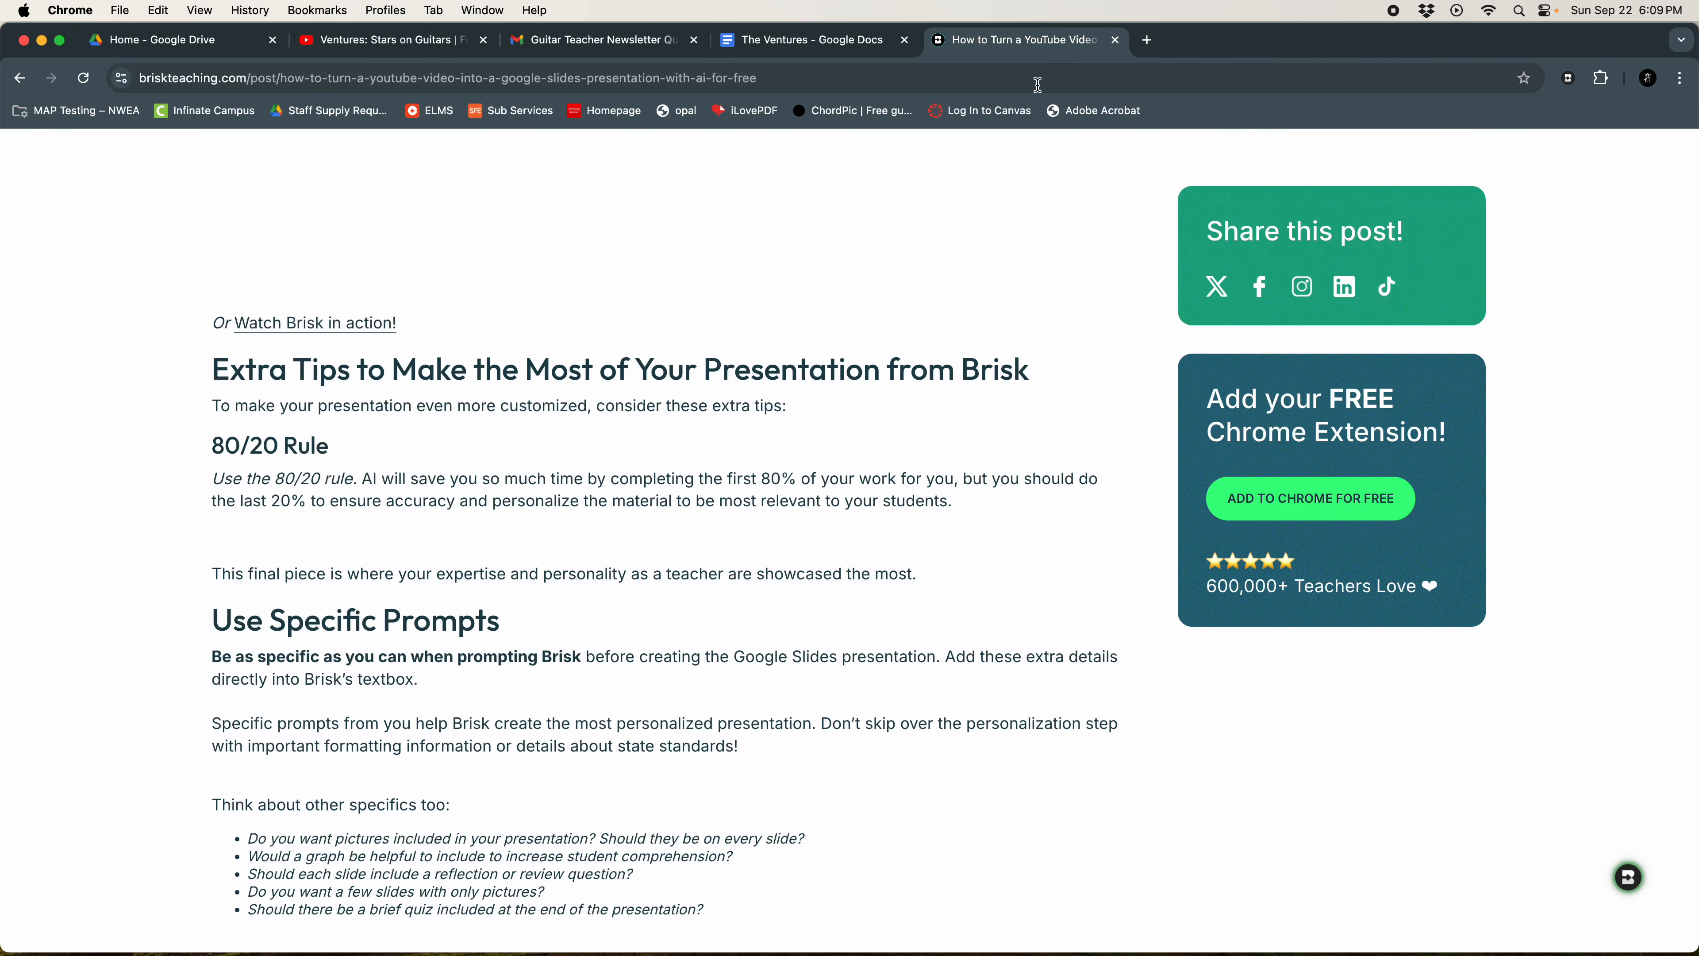
click(364, 43)
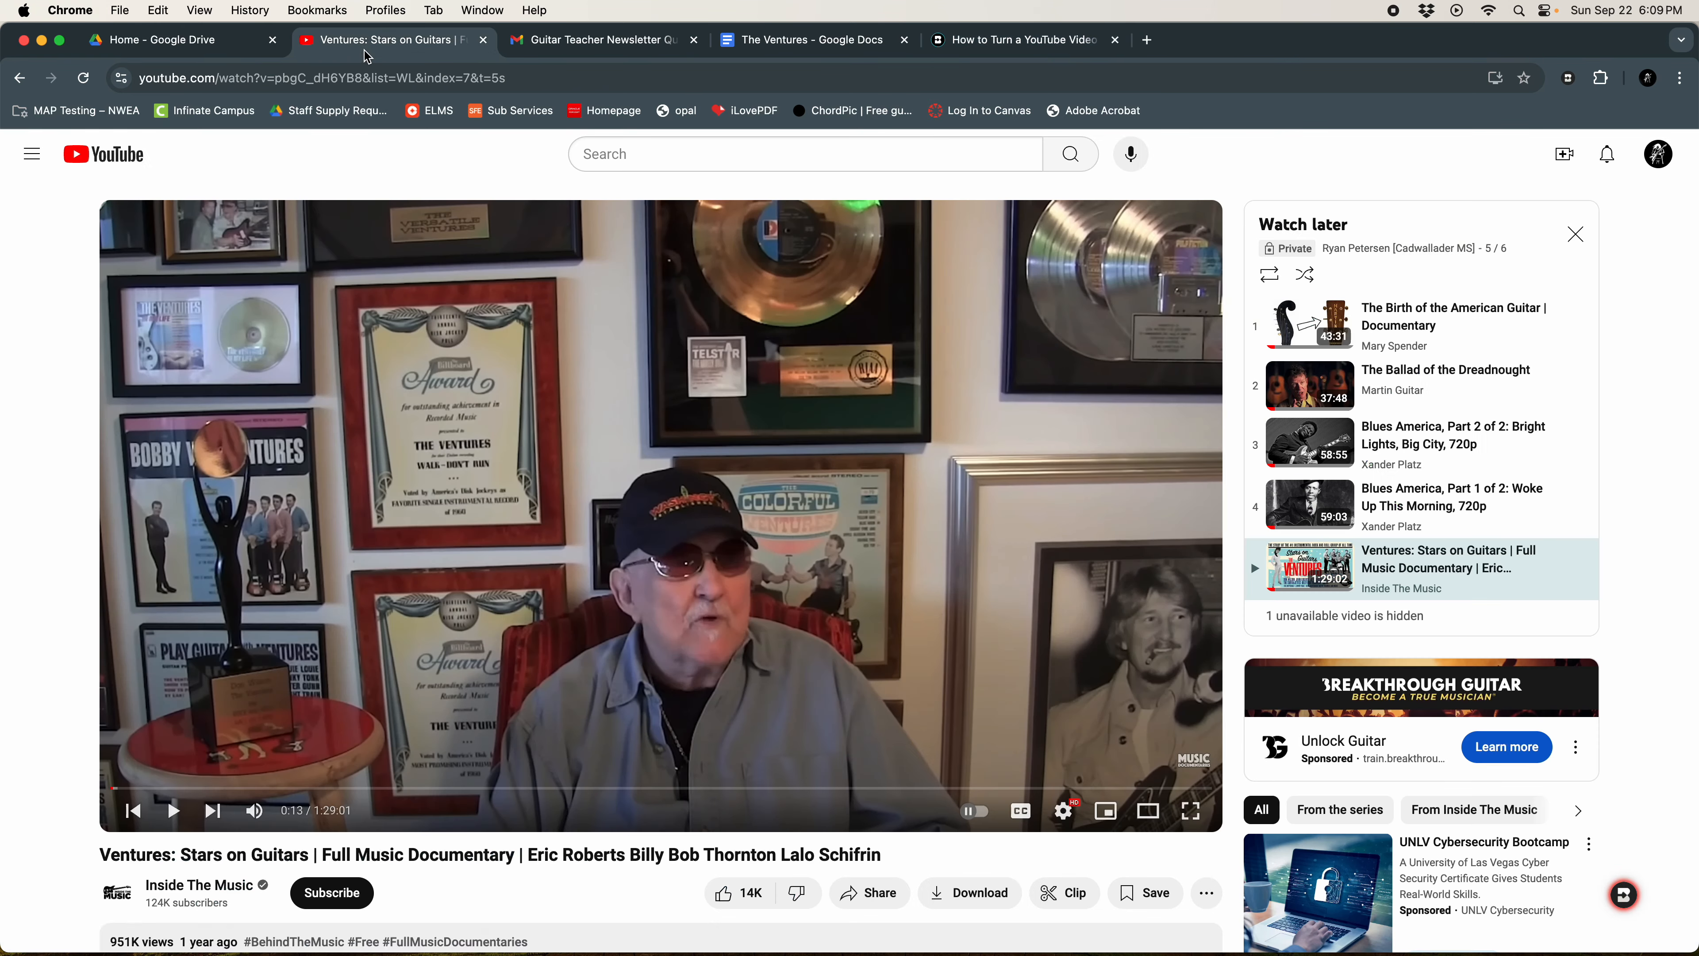
click(1627, 897)
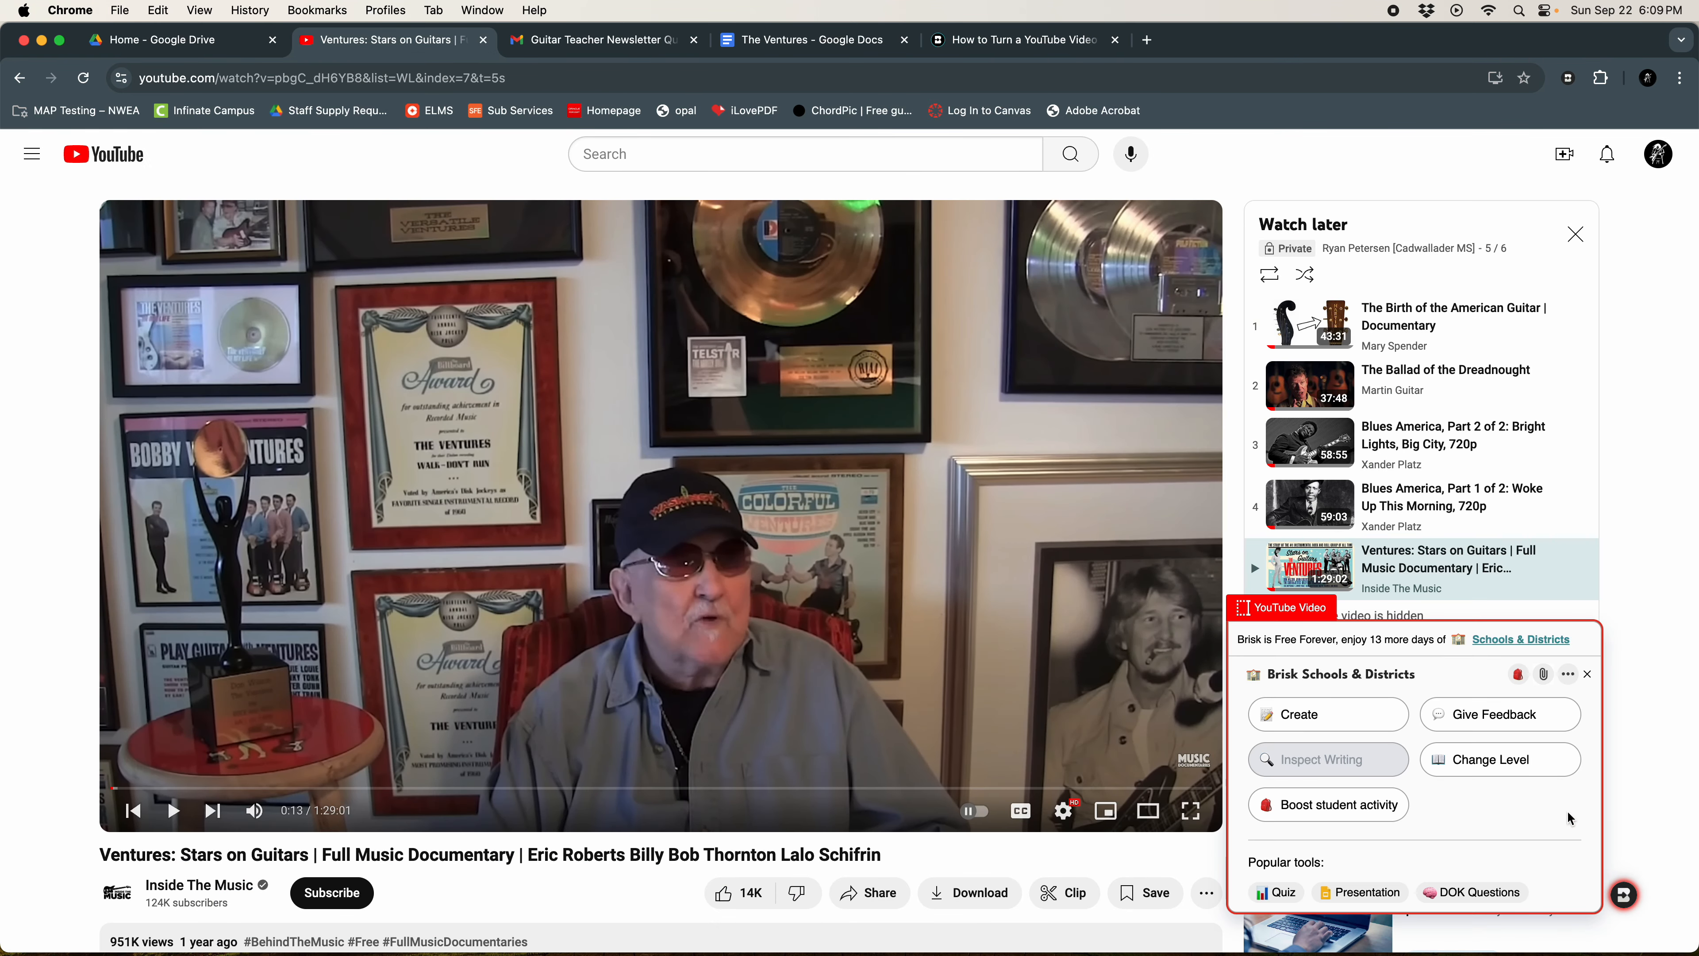
click(1315, 714)
click(1160, 640)
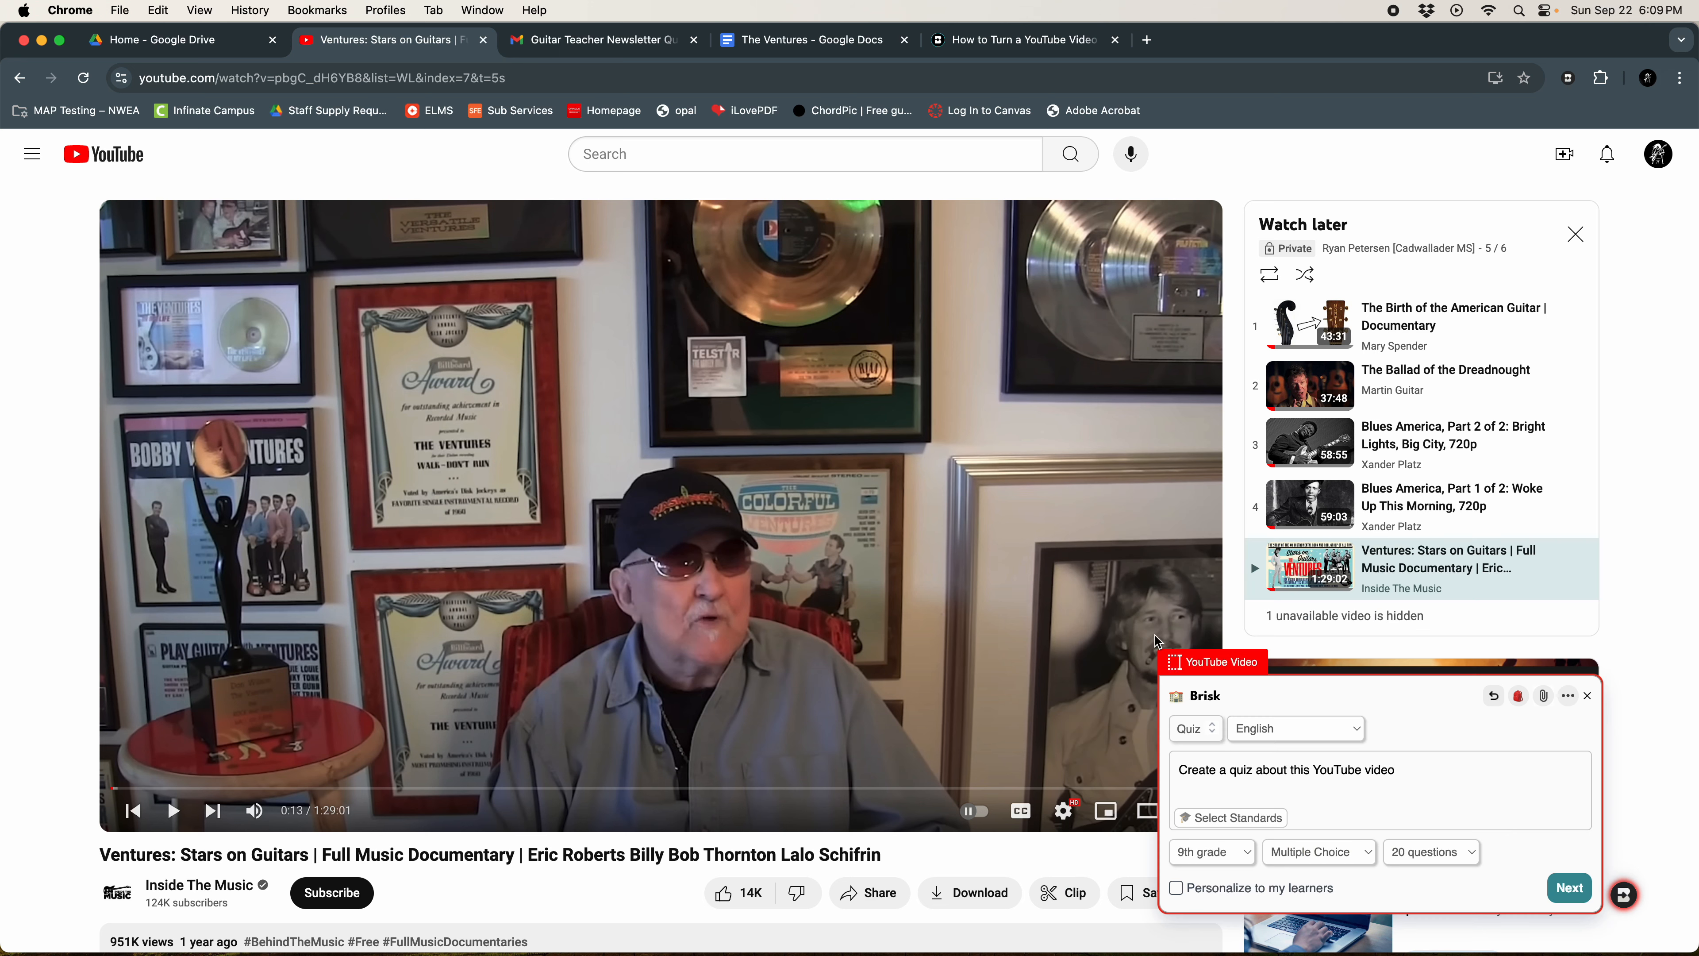
click(1573, 890)
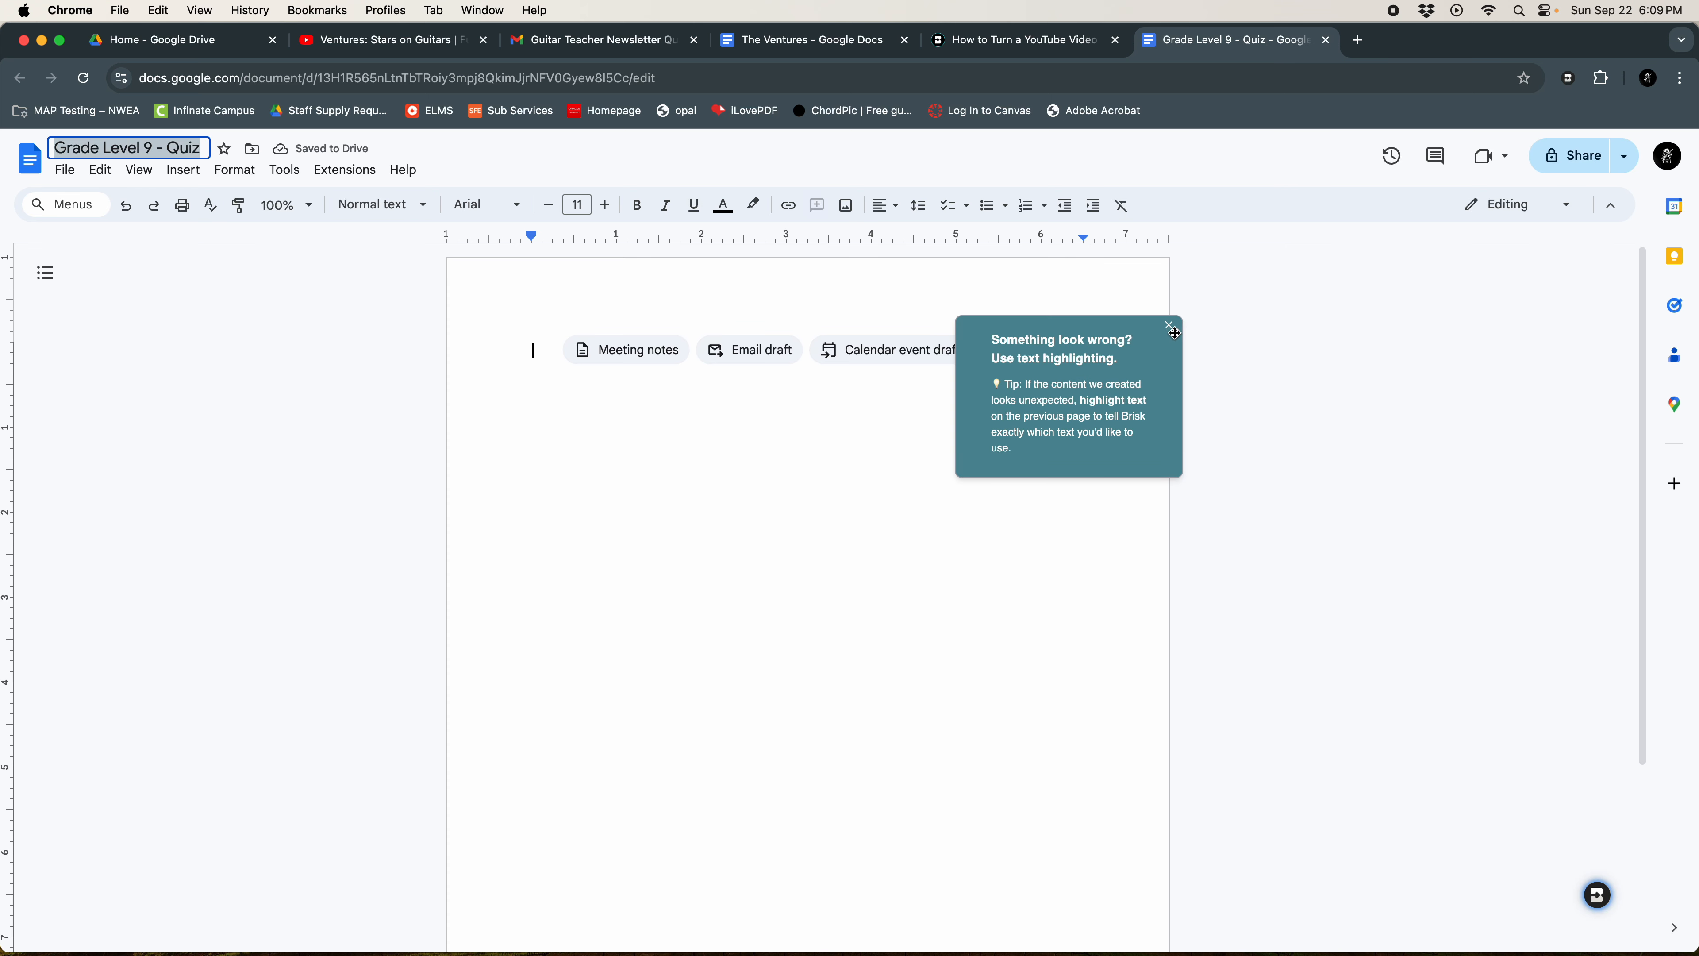
click(1171, 327)
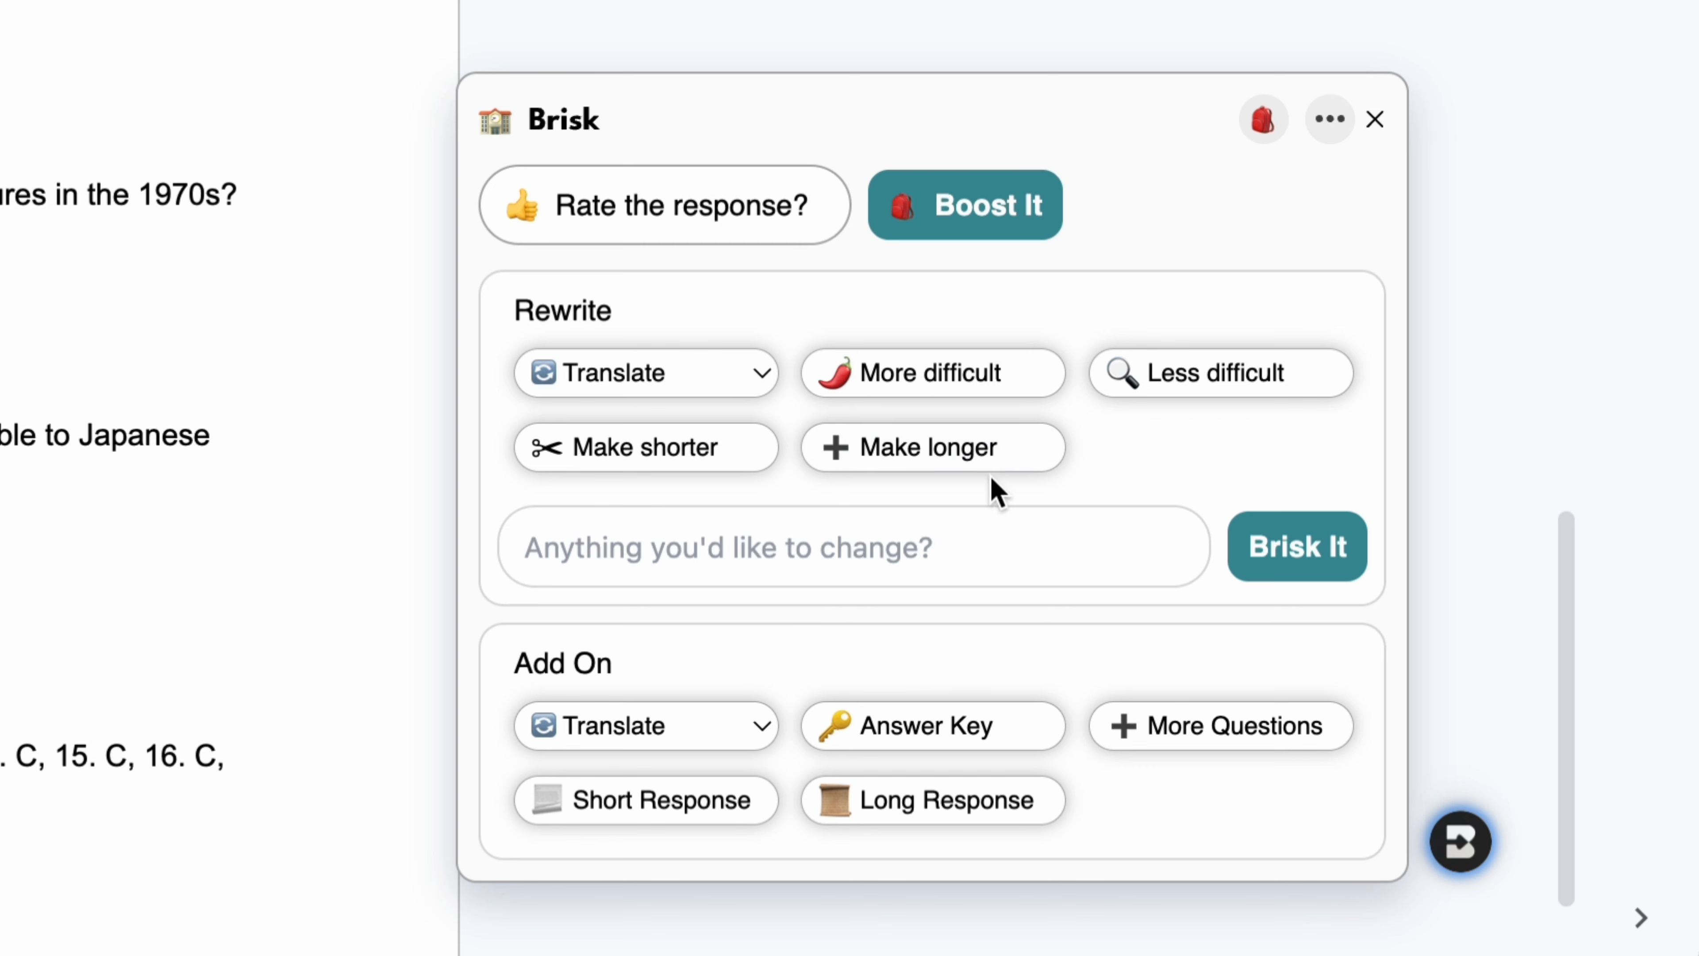
Add 10 more 9th-grade multiple-choice questions to the current document with Brisk and dismiss its tips and options
click(1216, 739)
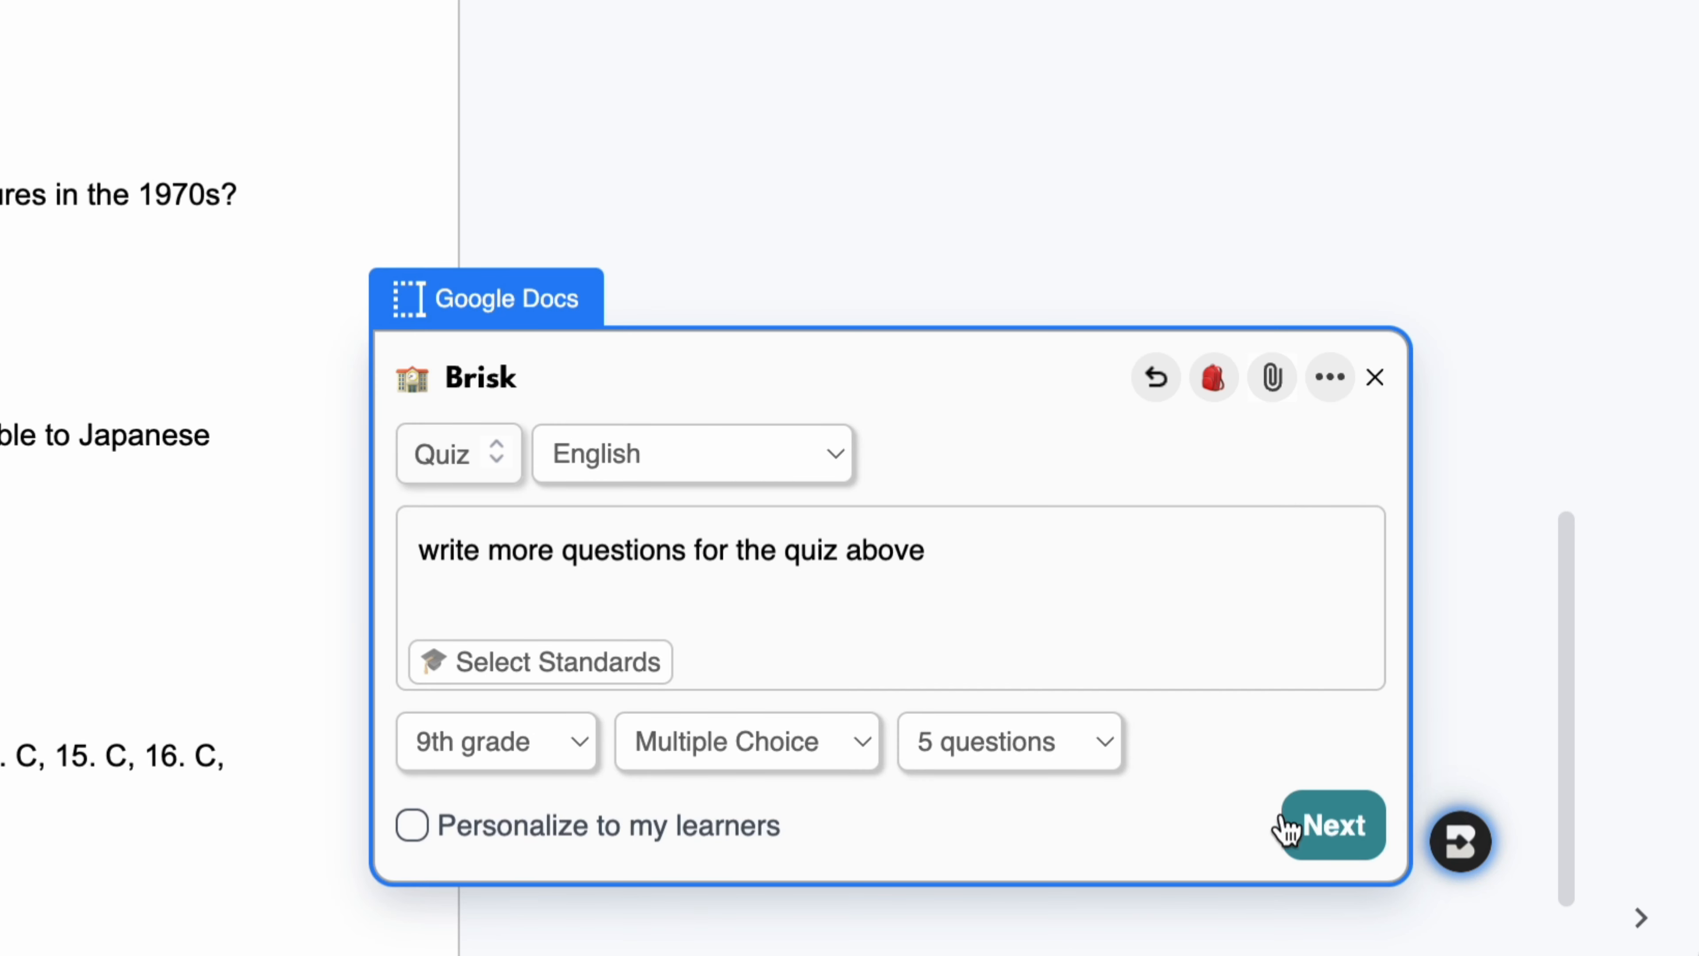
click(1093, 747)
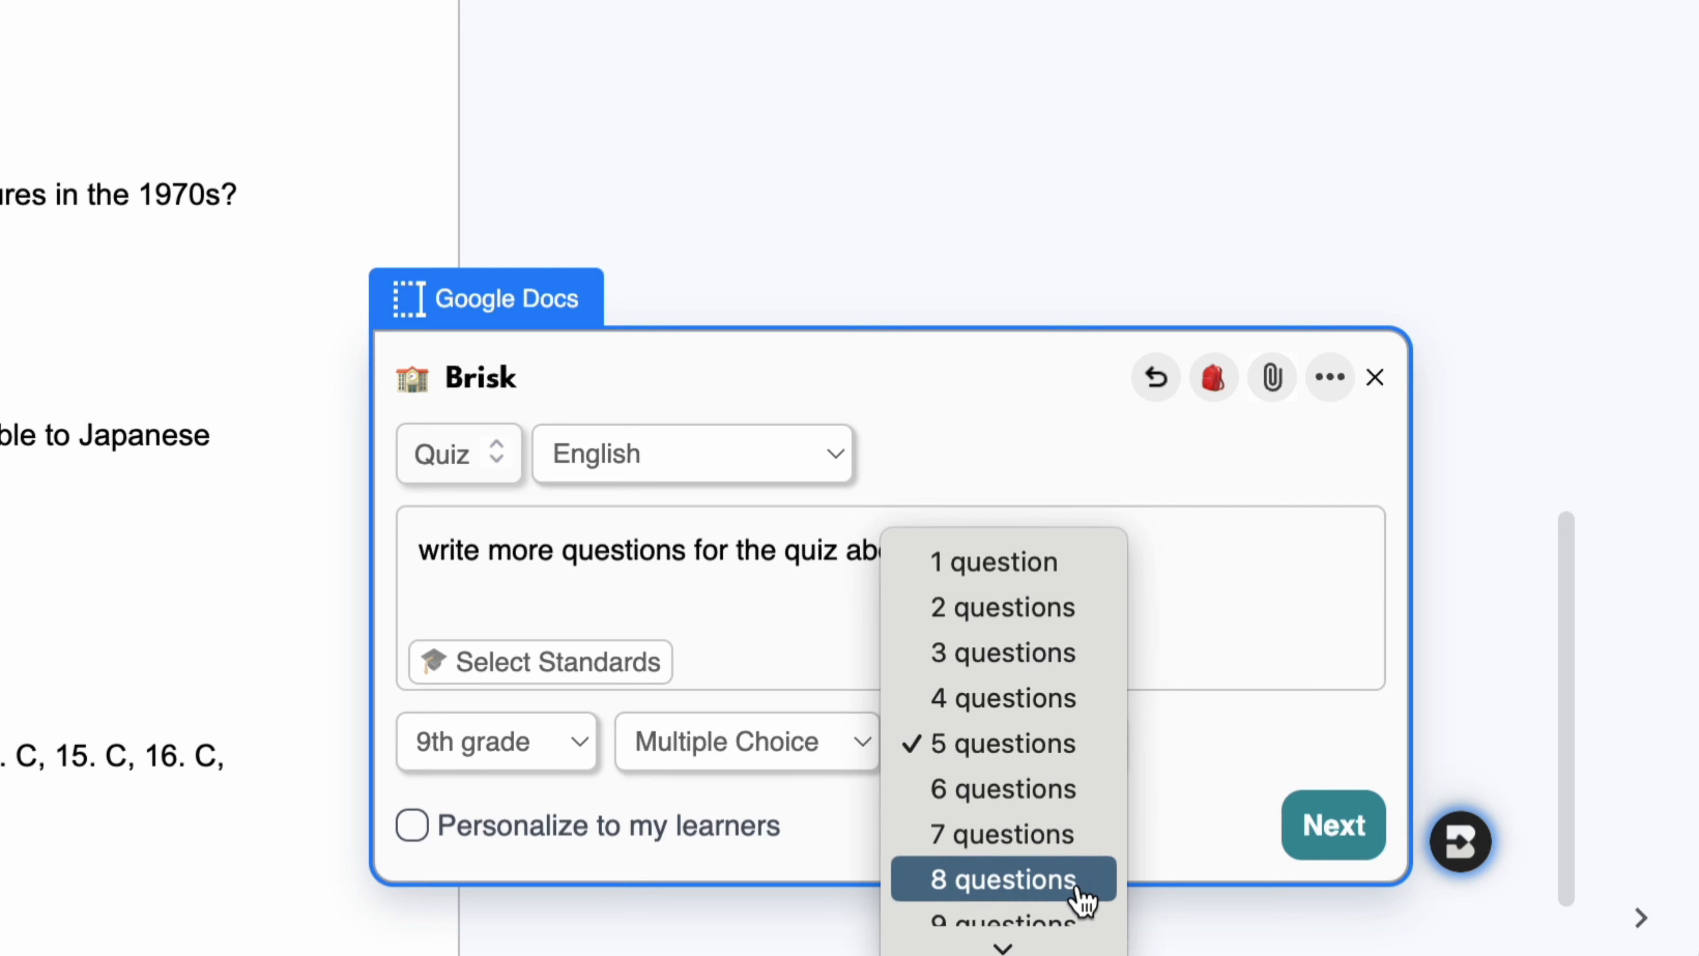
click(1070, 755)
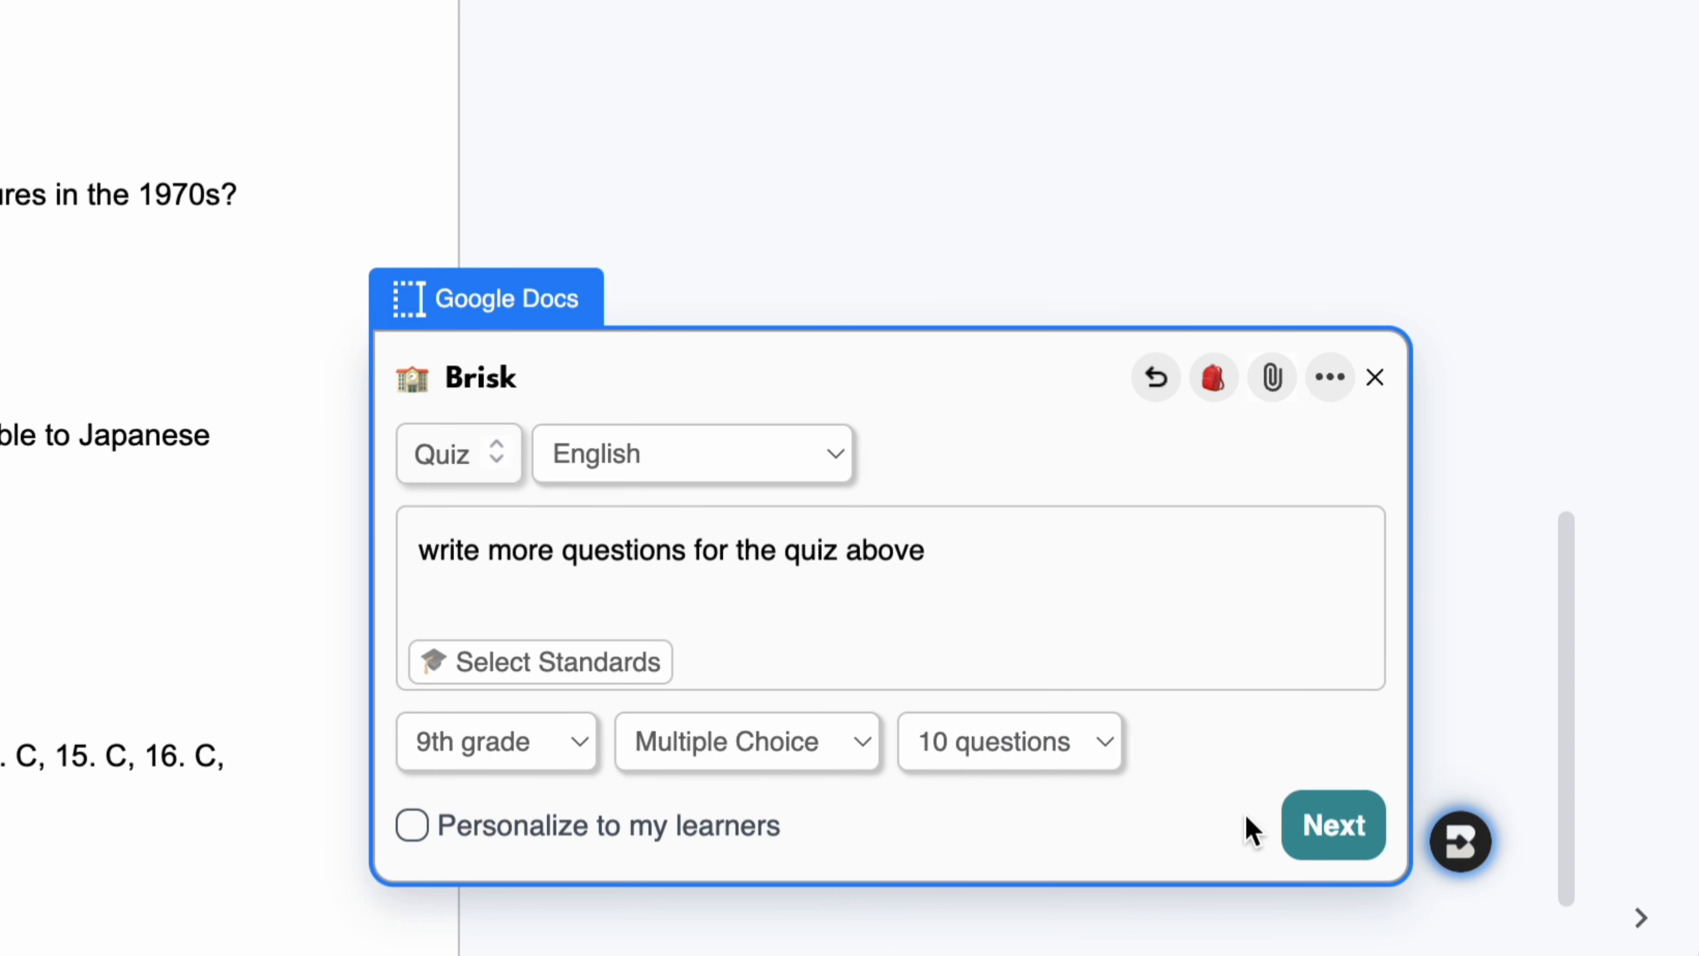
click(1315, 837)
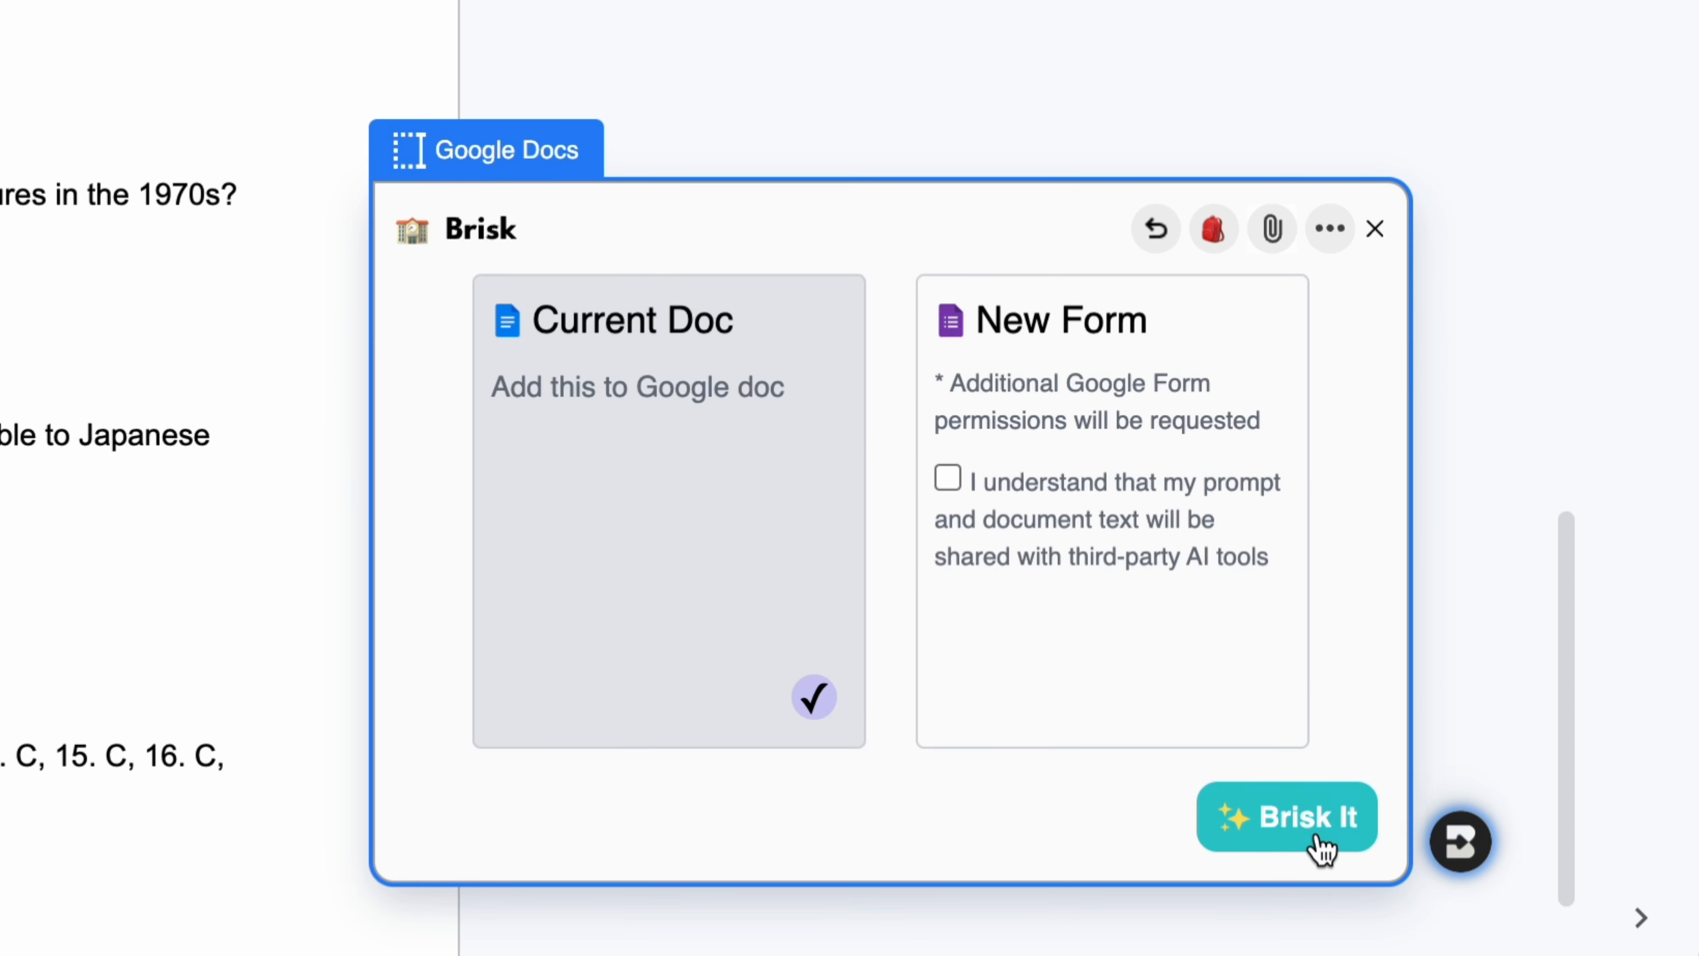
click(1233, 824)
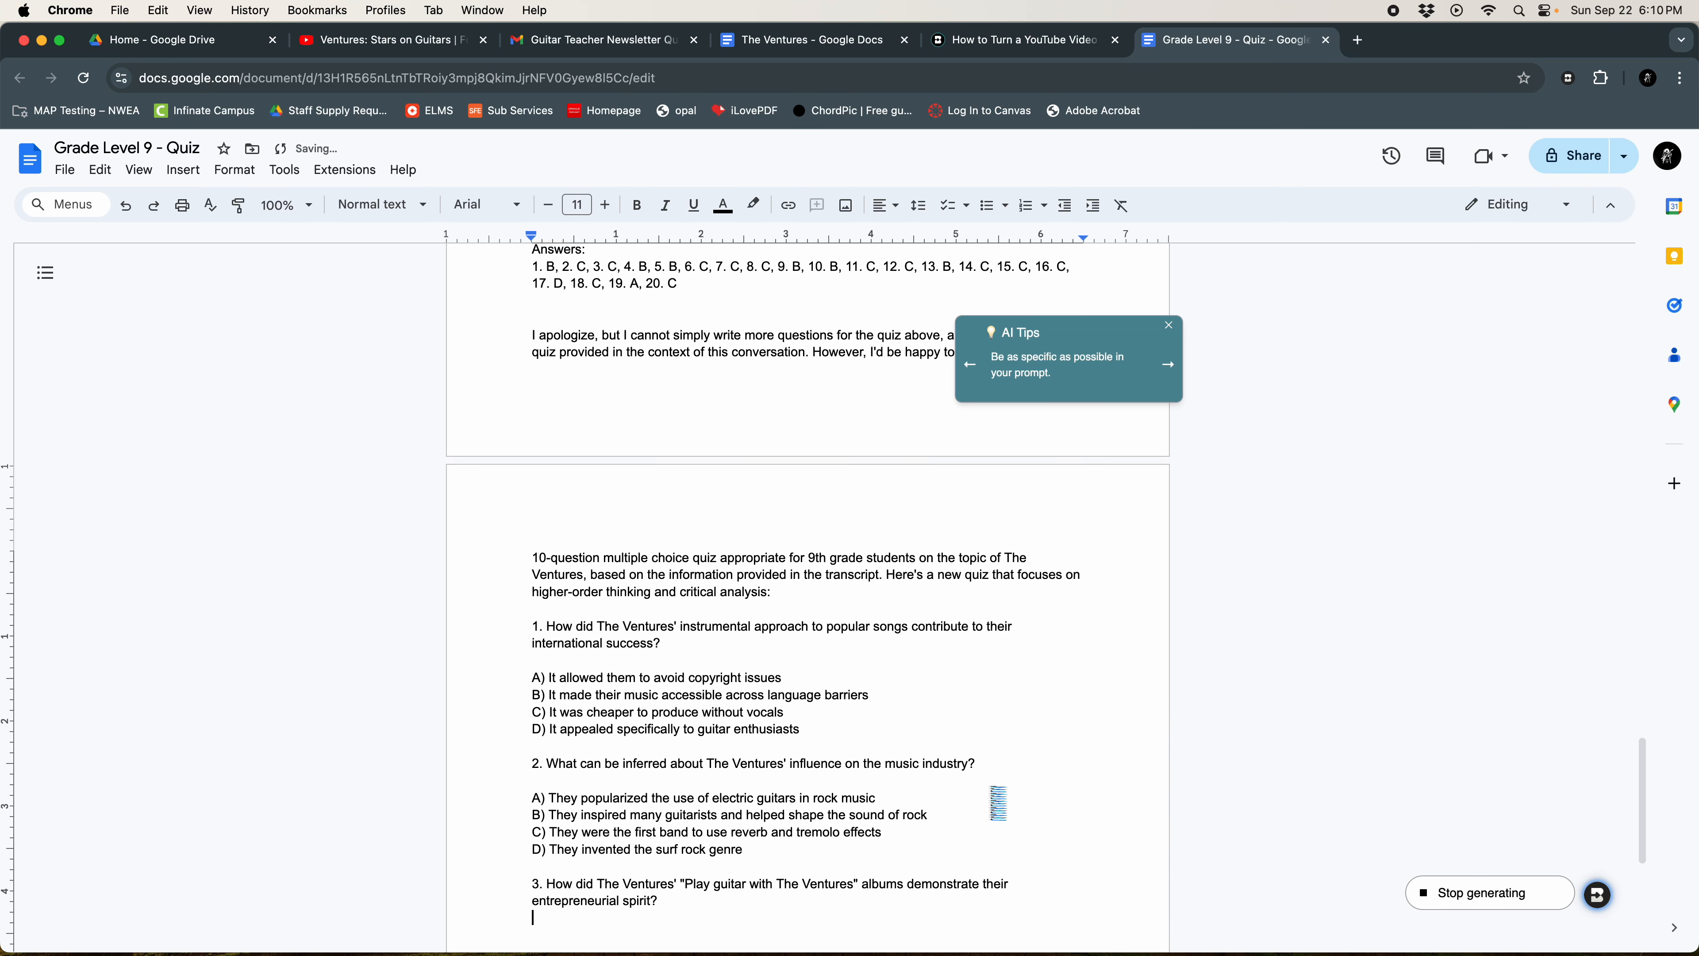
click(1172, 330)
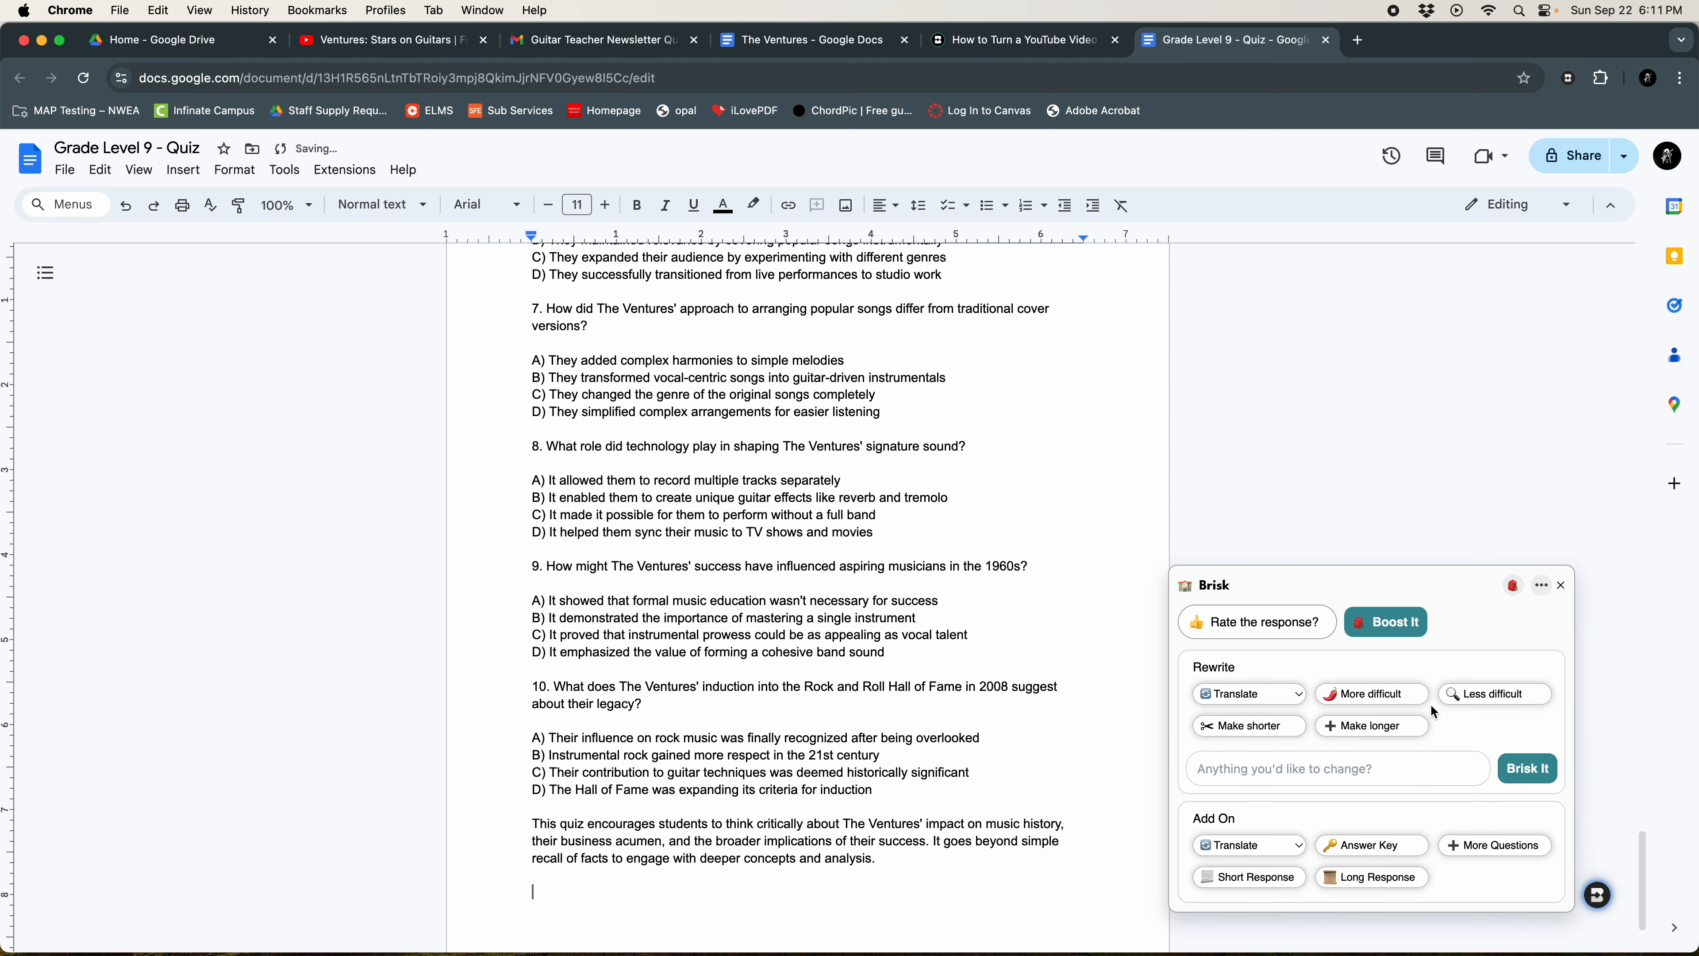
click(1562, 585)
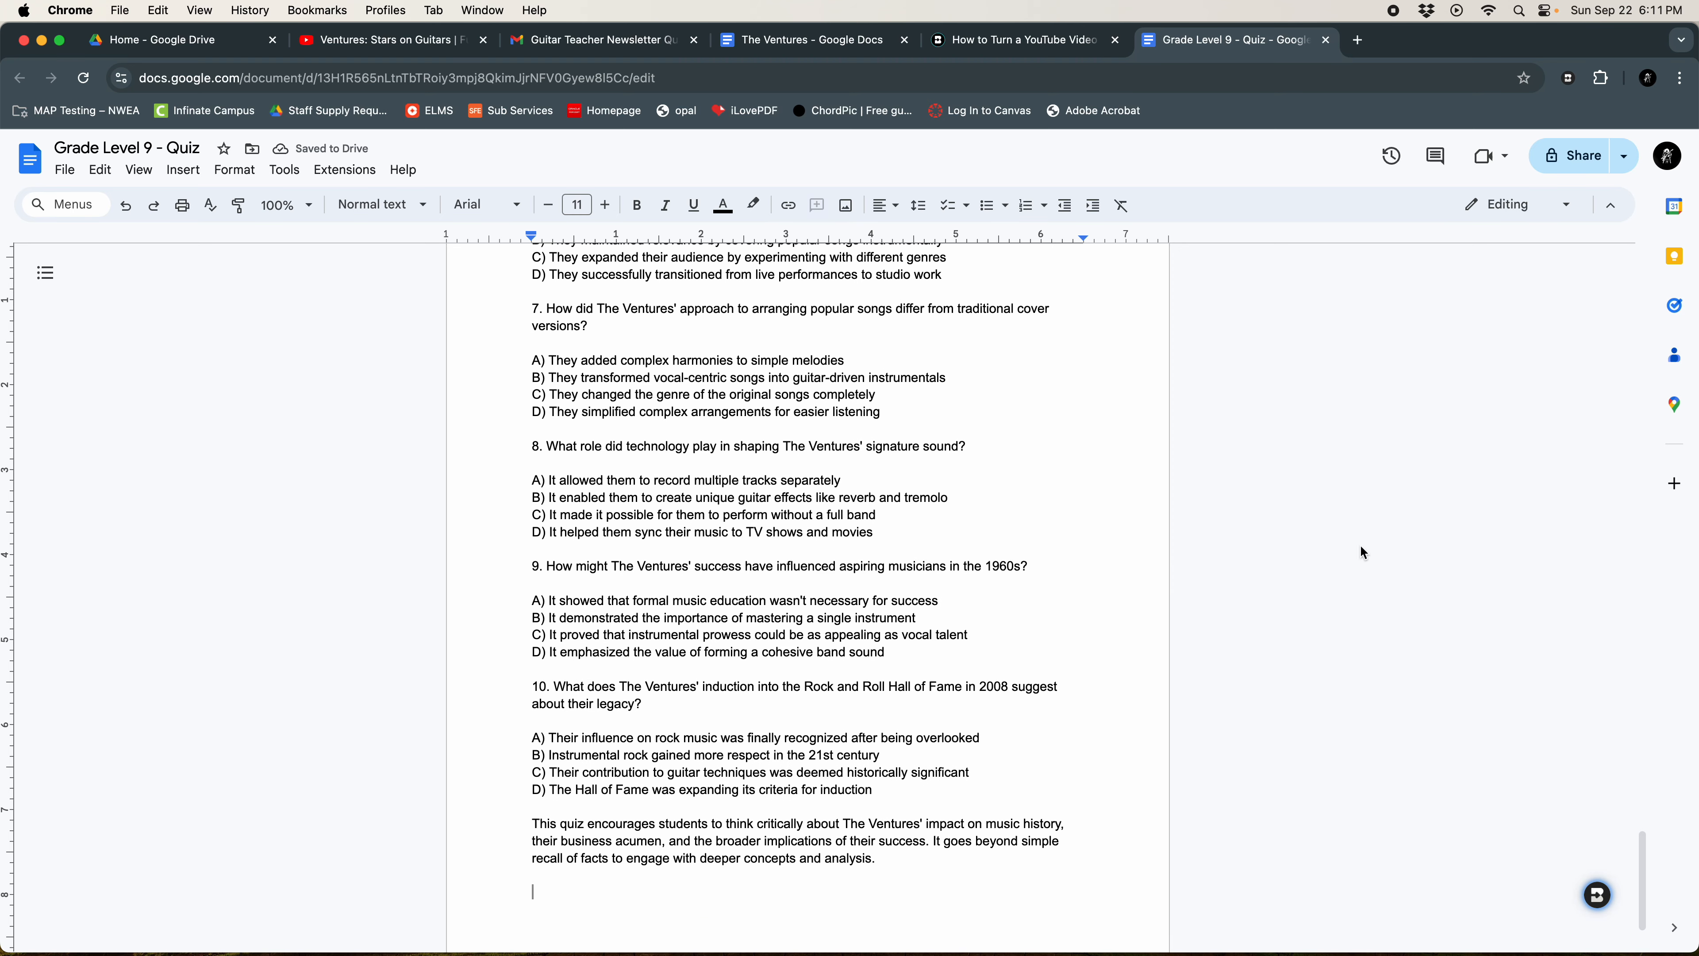
Close the quiz document and have Brisk make a 10-question, 9th-grade multiple-choice quiz from the YouTube video as a new Google Form, accepting the data-sharing notice
click(1327, 40)
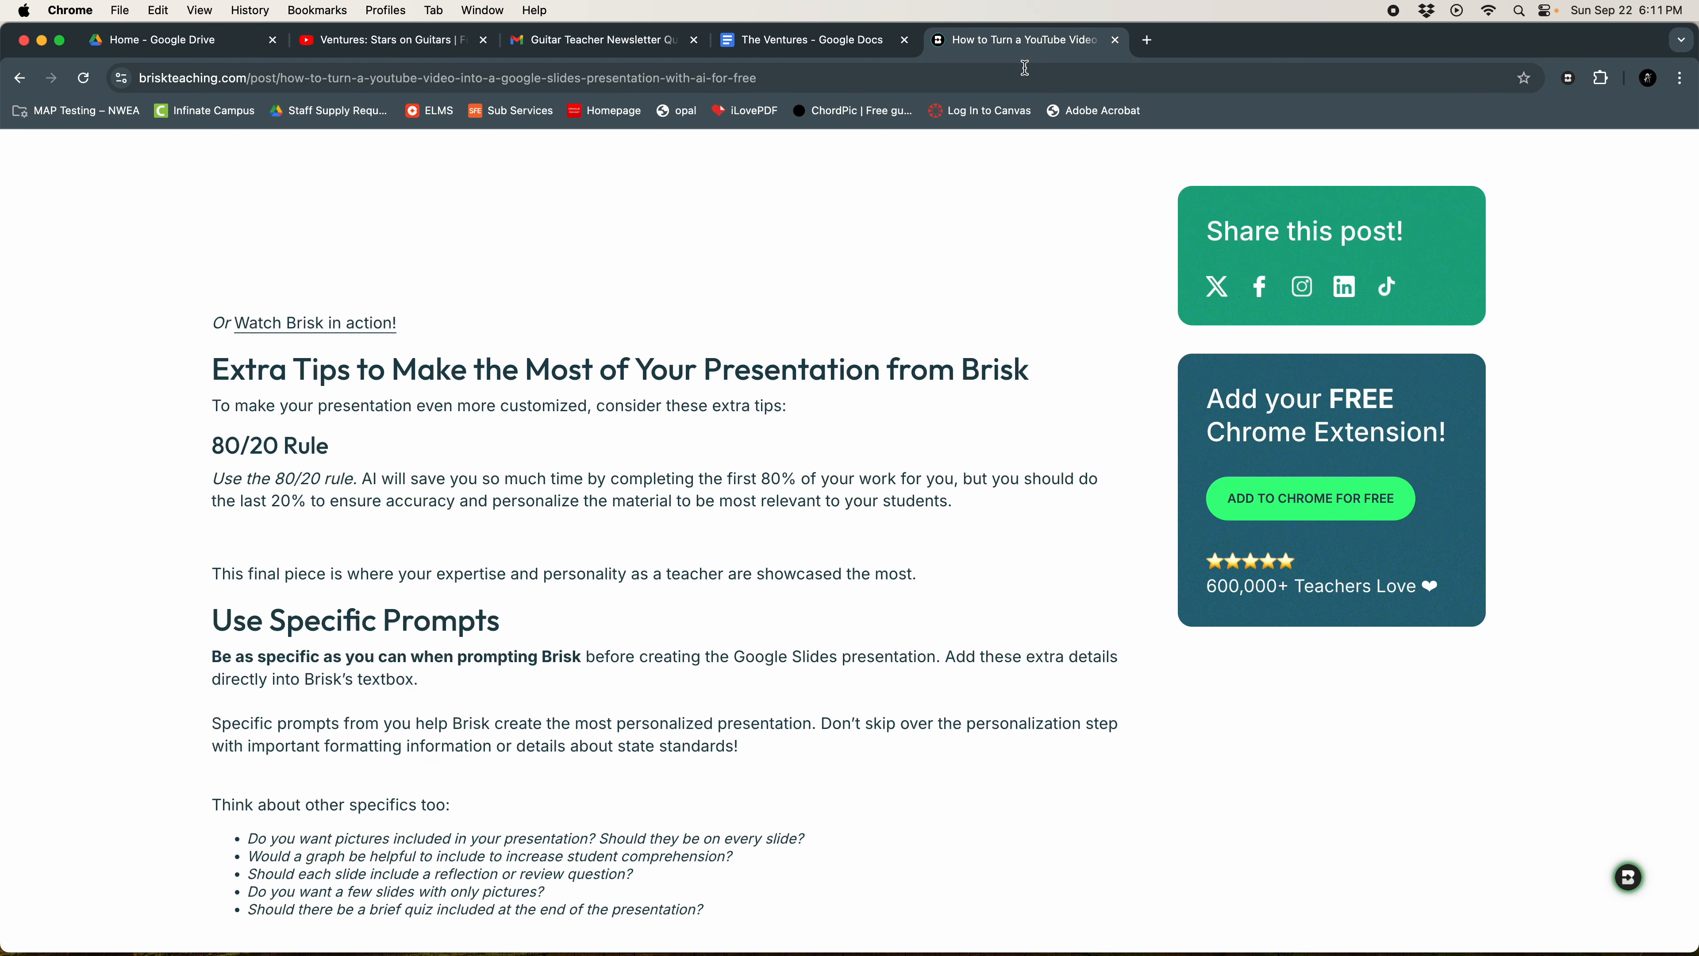
click(431, 42)
click(1626, 900)
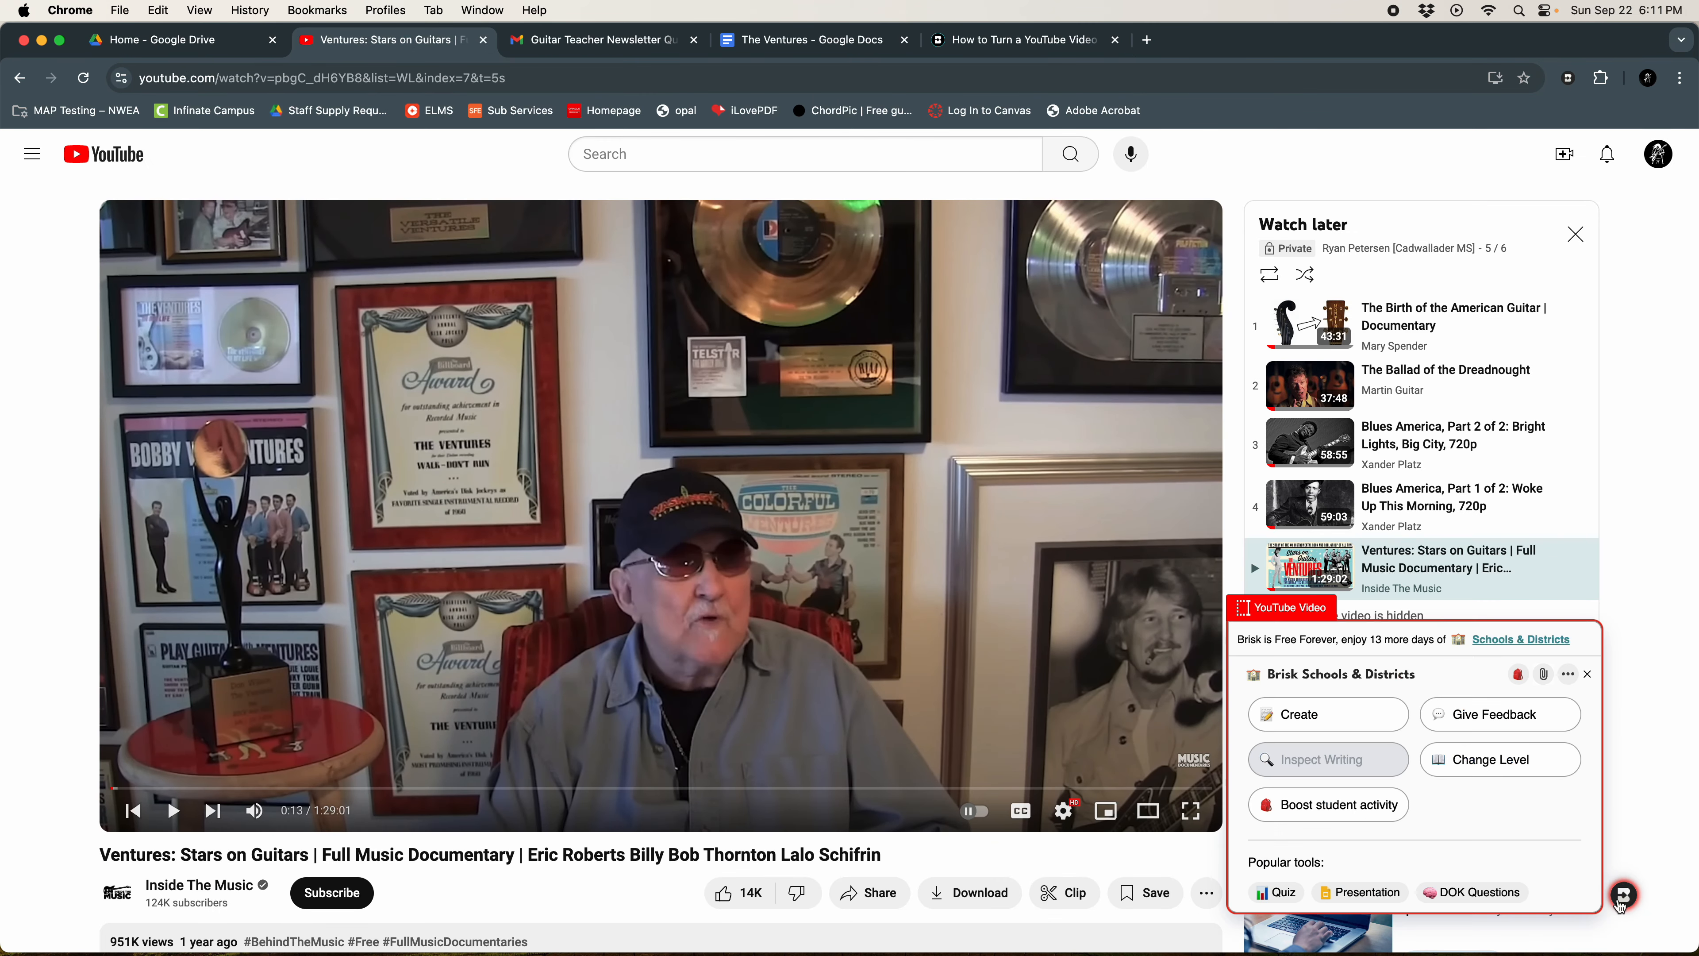
click(1308, 715)
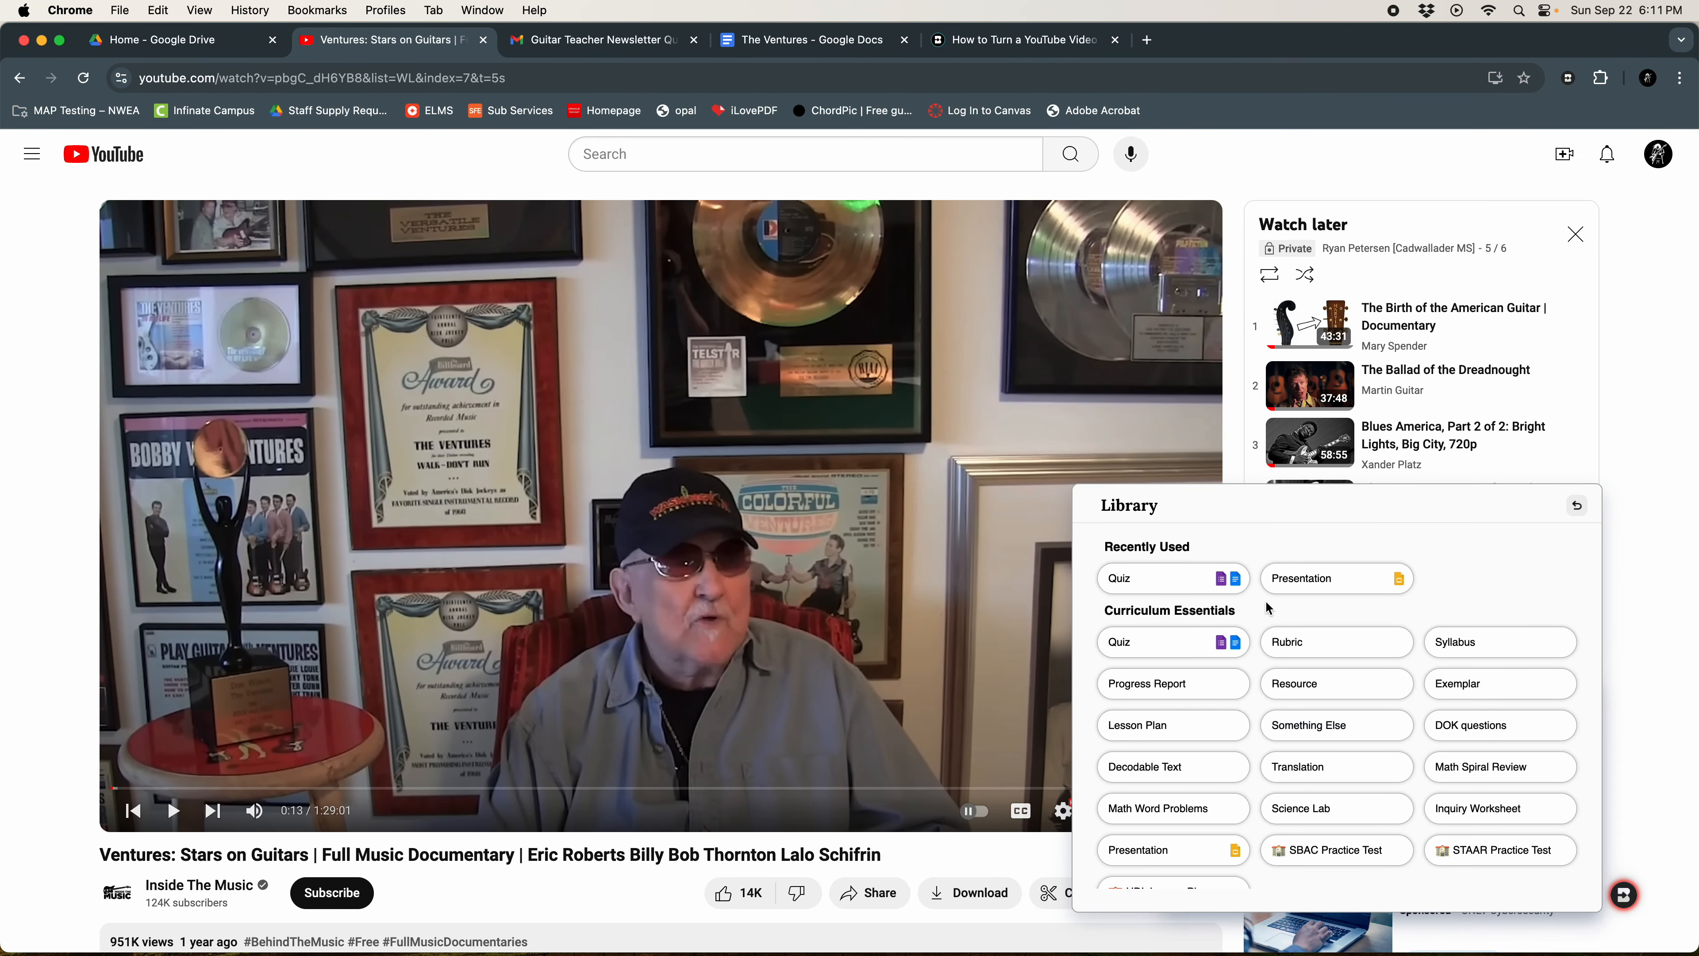
click(1184, 590)
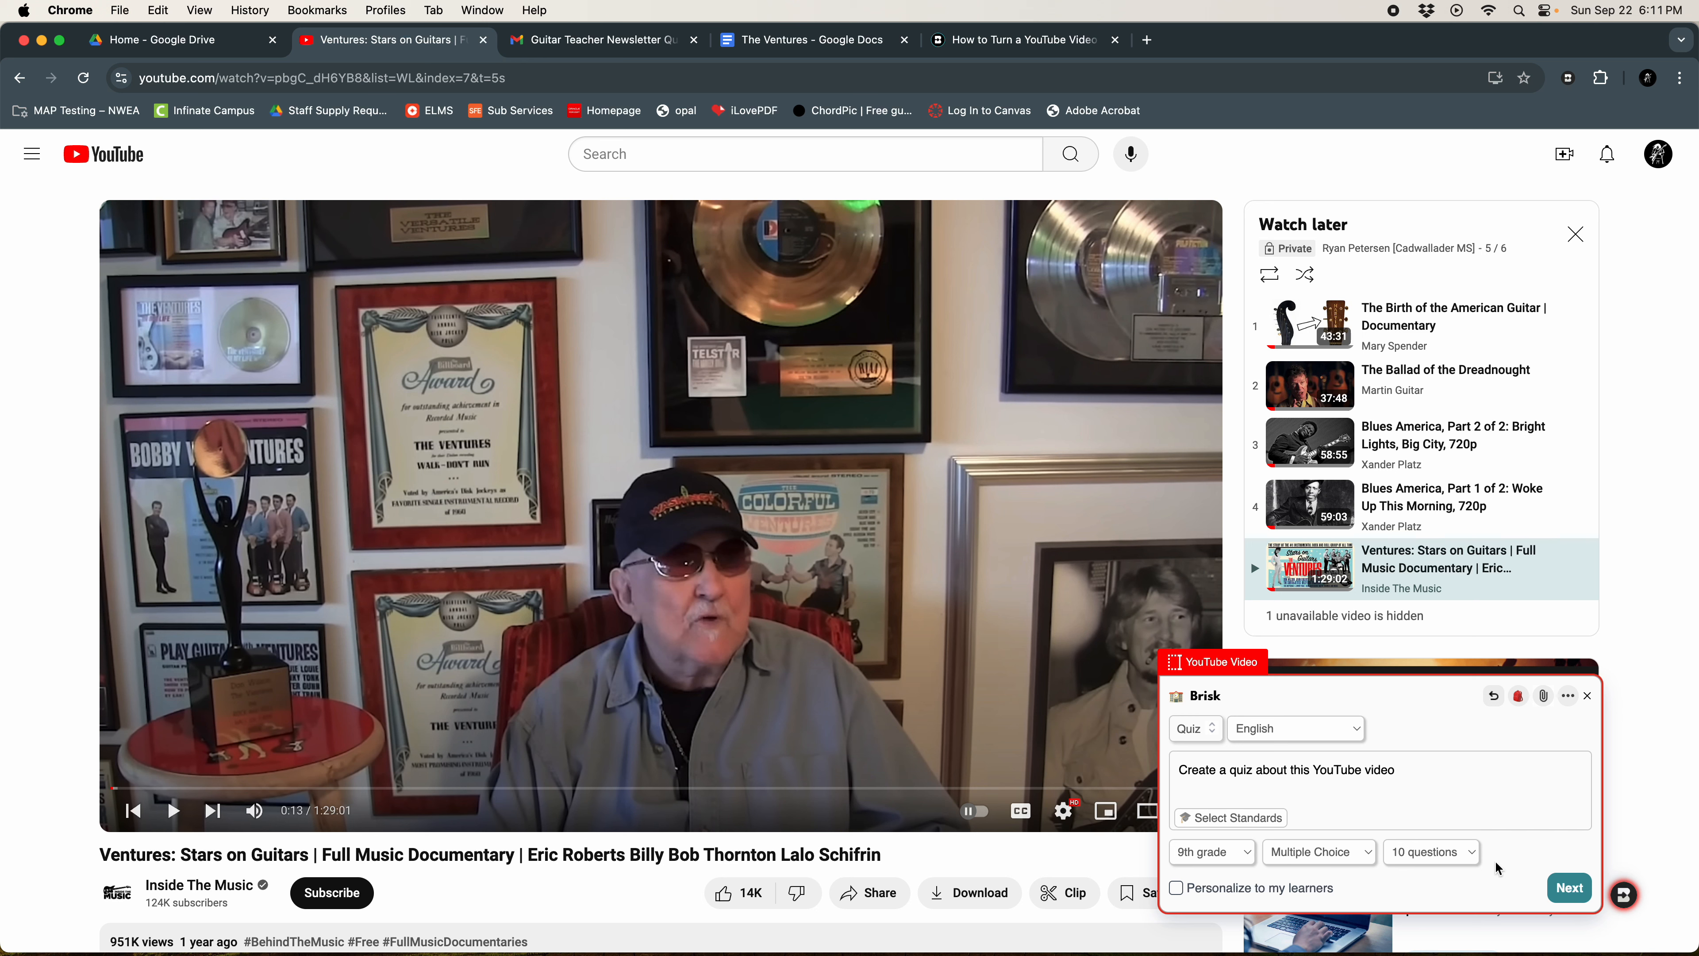
click(1570, 888)
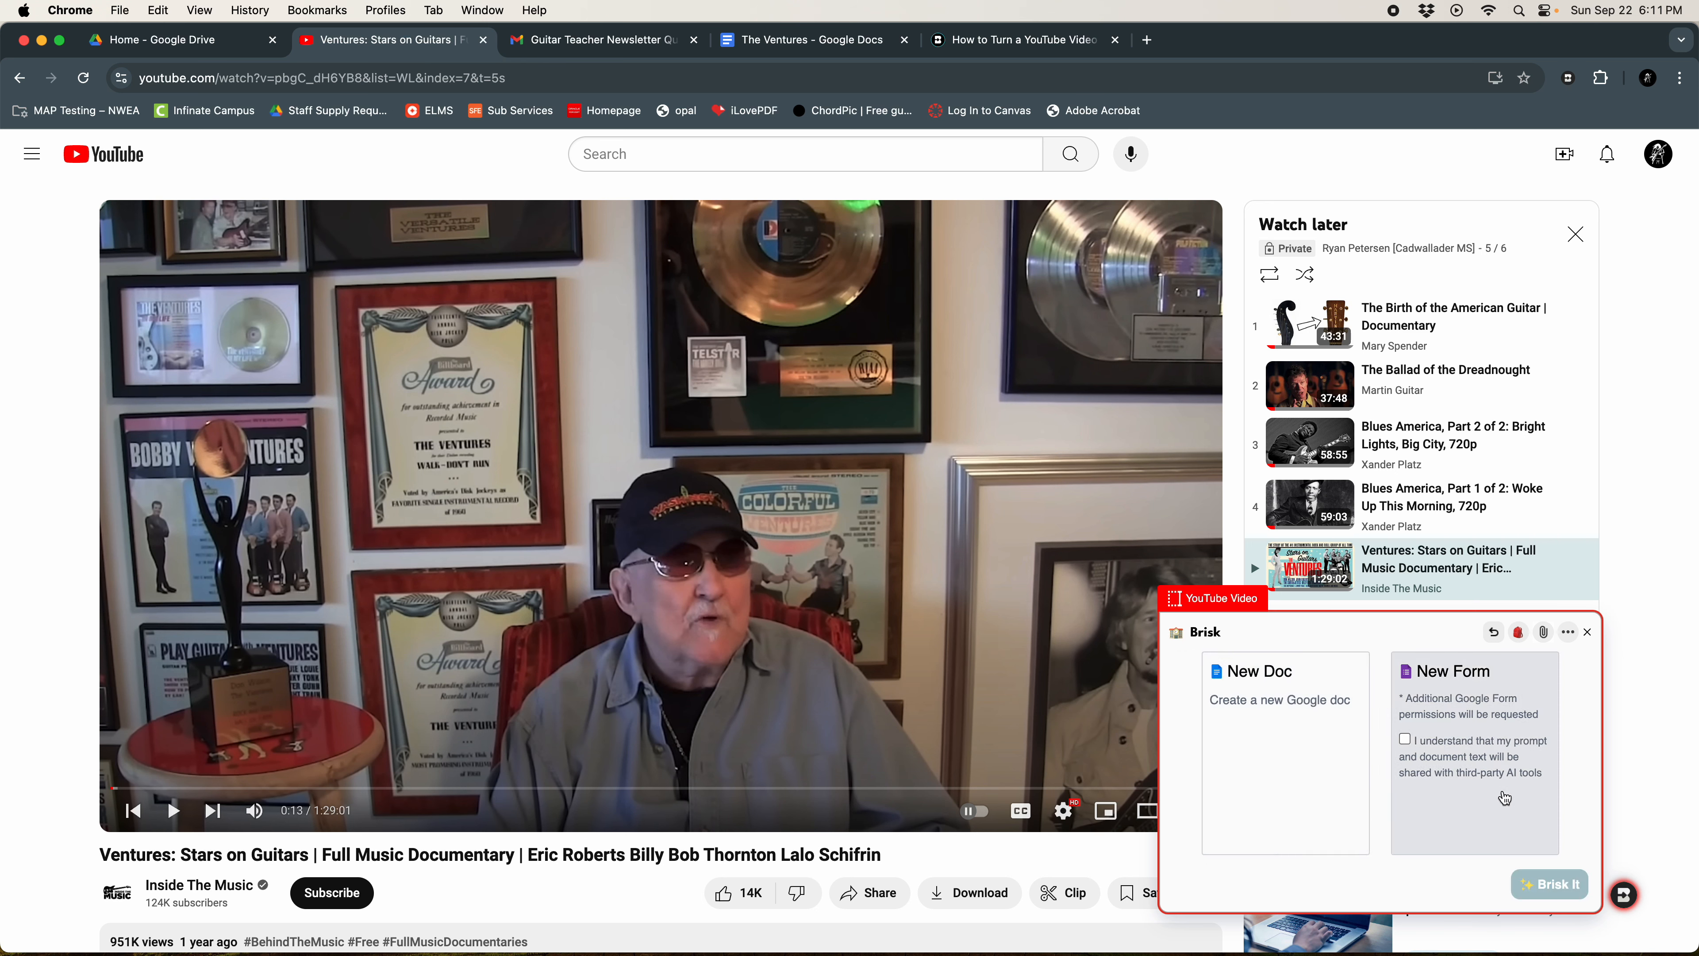
click(1407, 741)
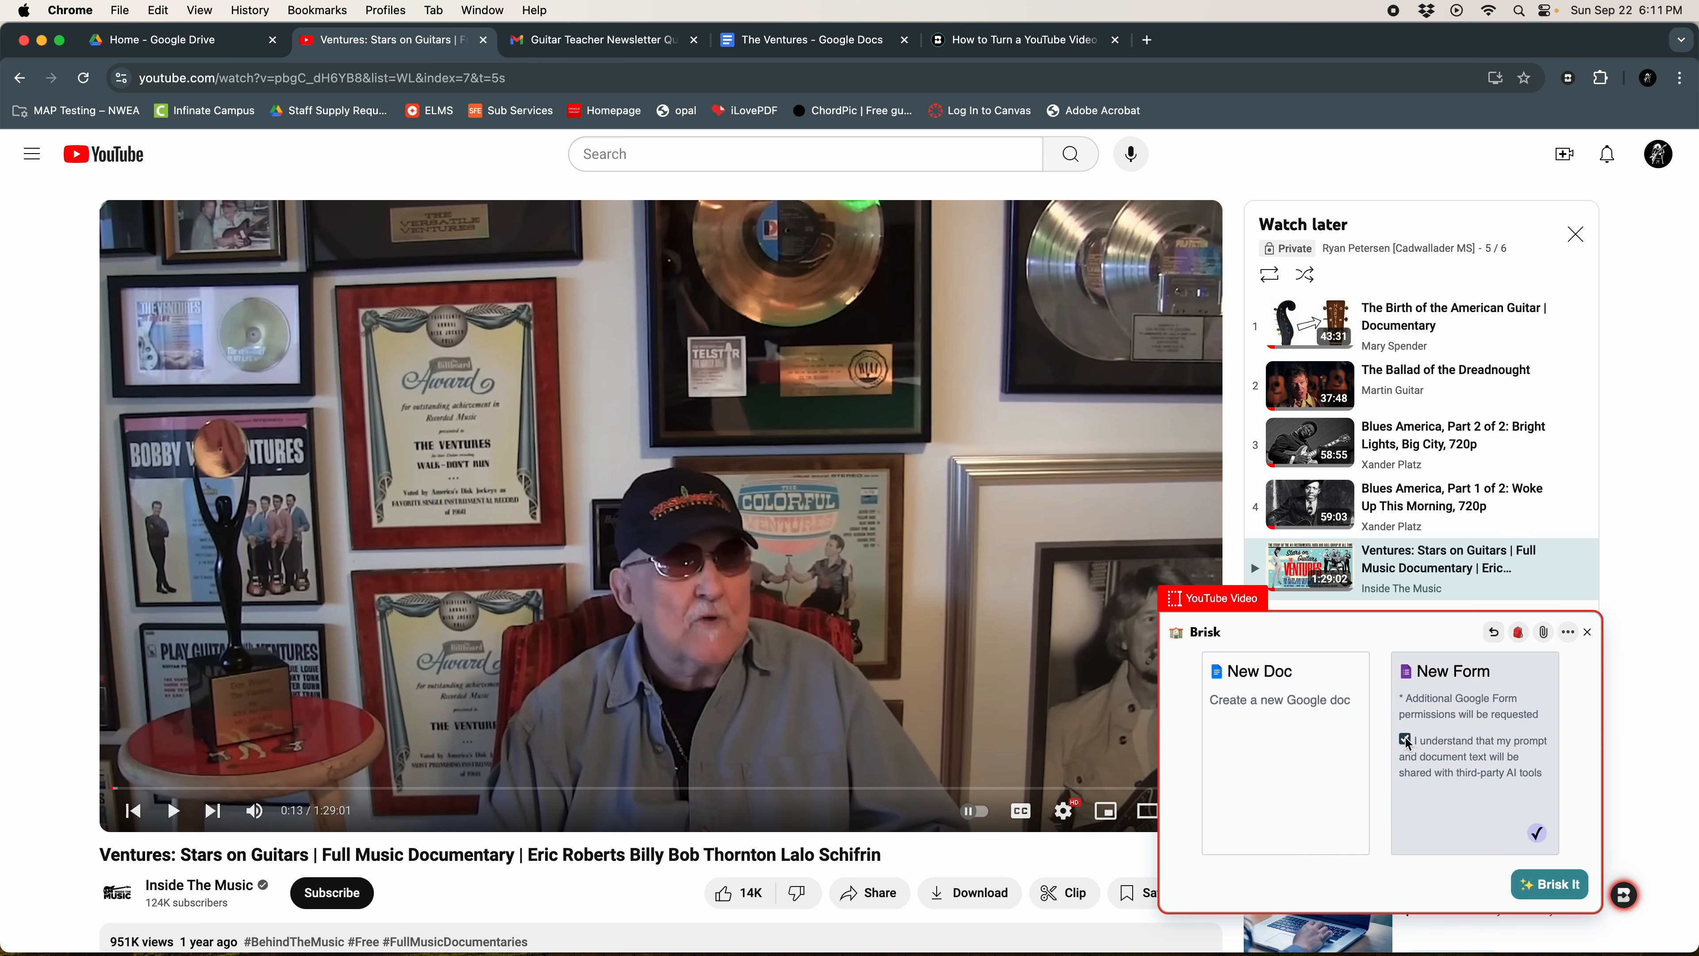
click(1556, 892)
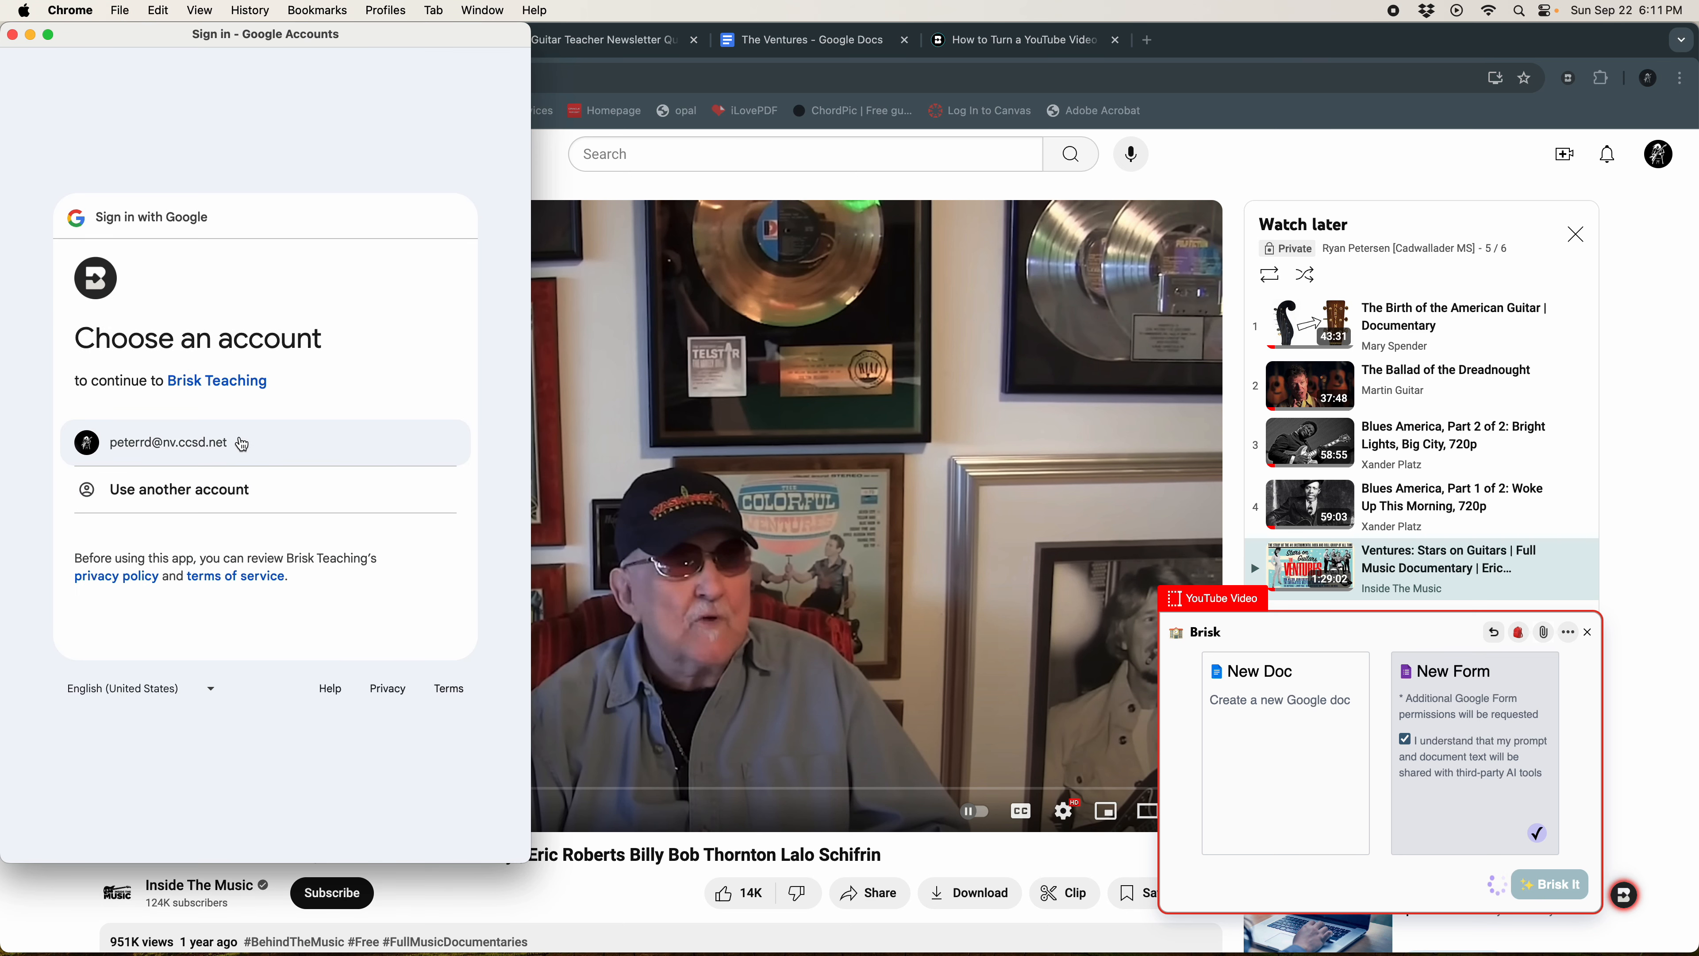
Sign in to Brisk Teaching with the listed Google account and grant it access to Google Forms
click(256, 454)
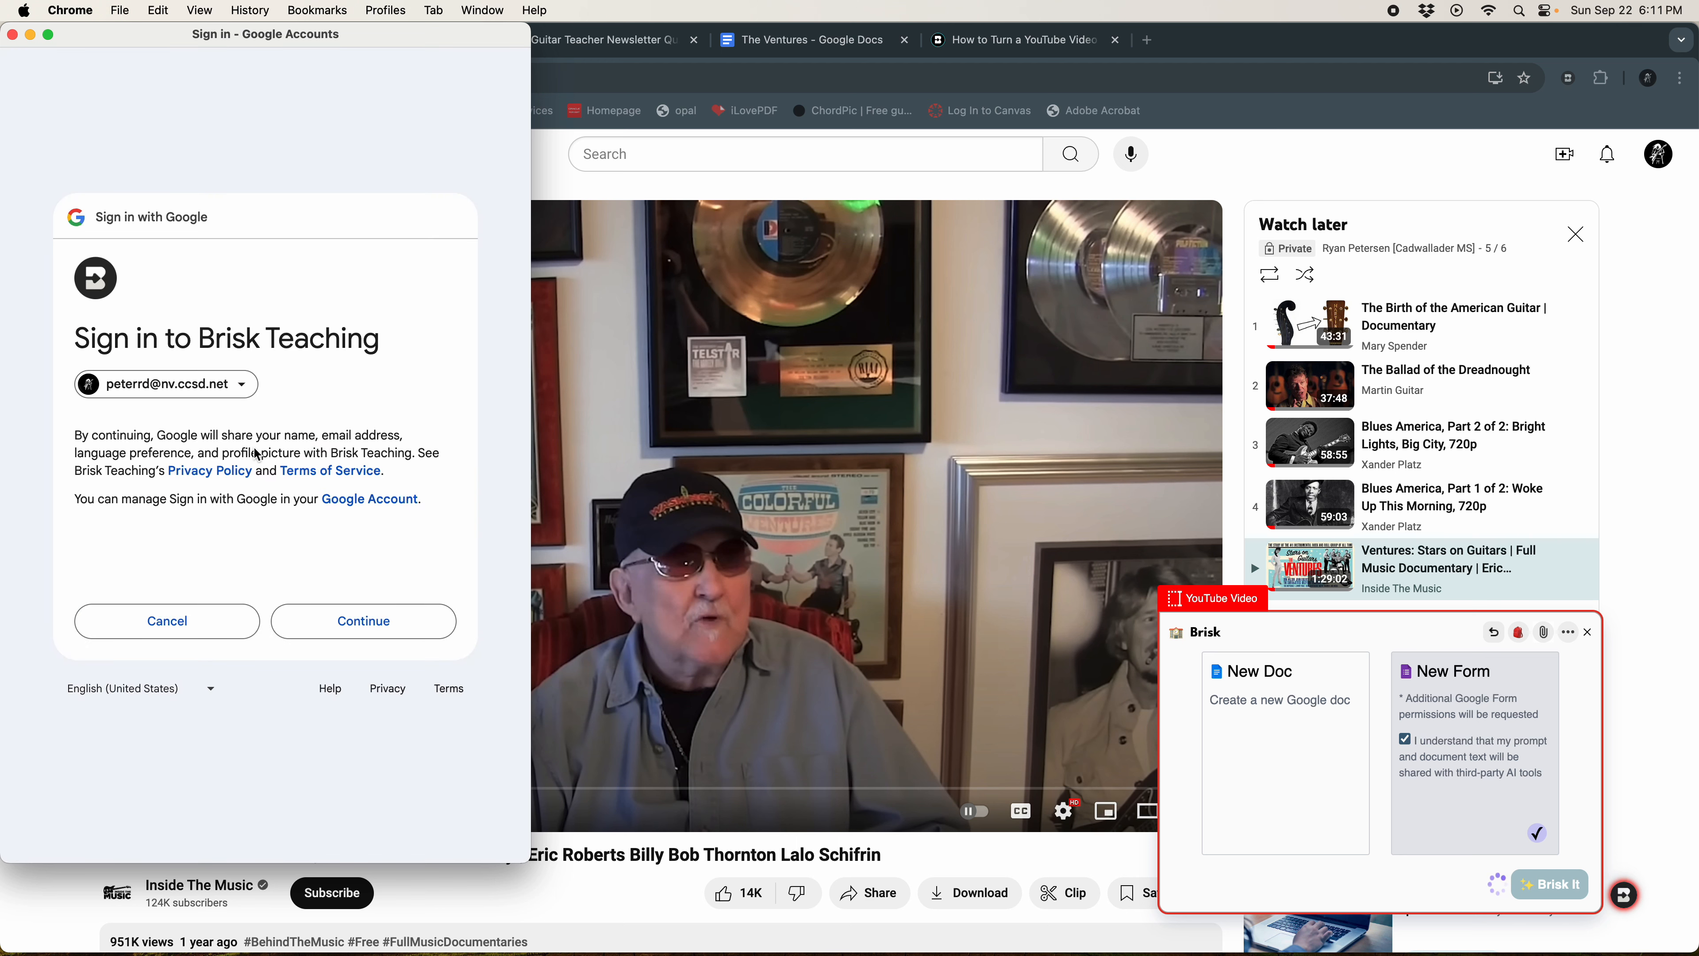
click(388, 632)
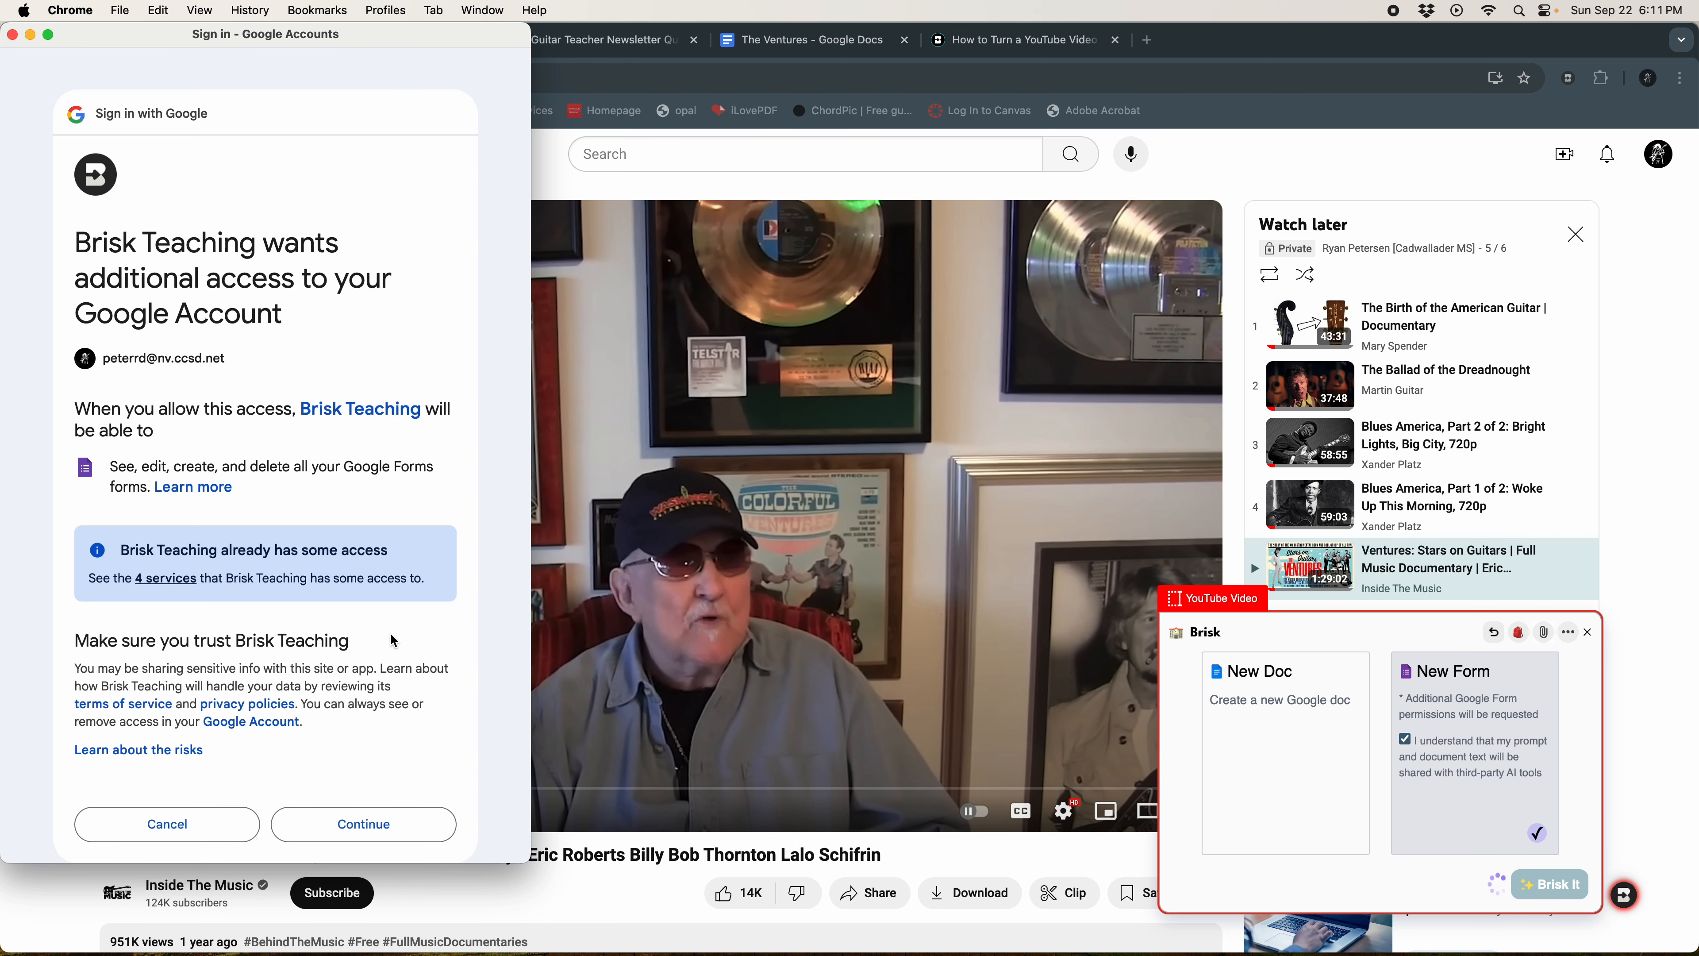
click(411, 831)
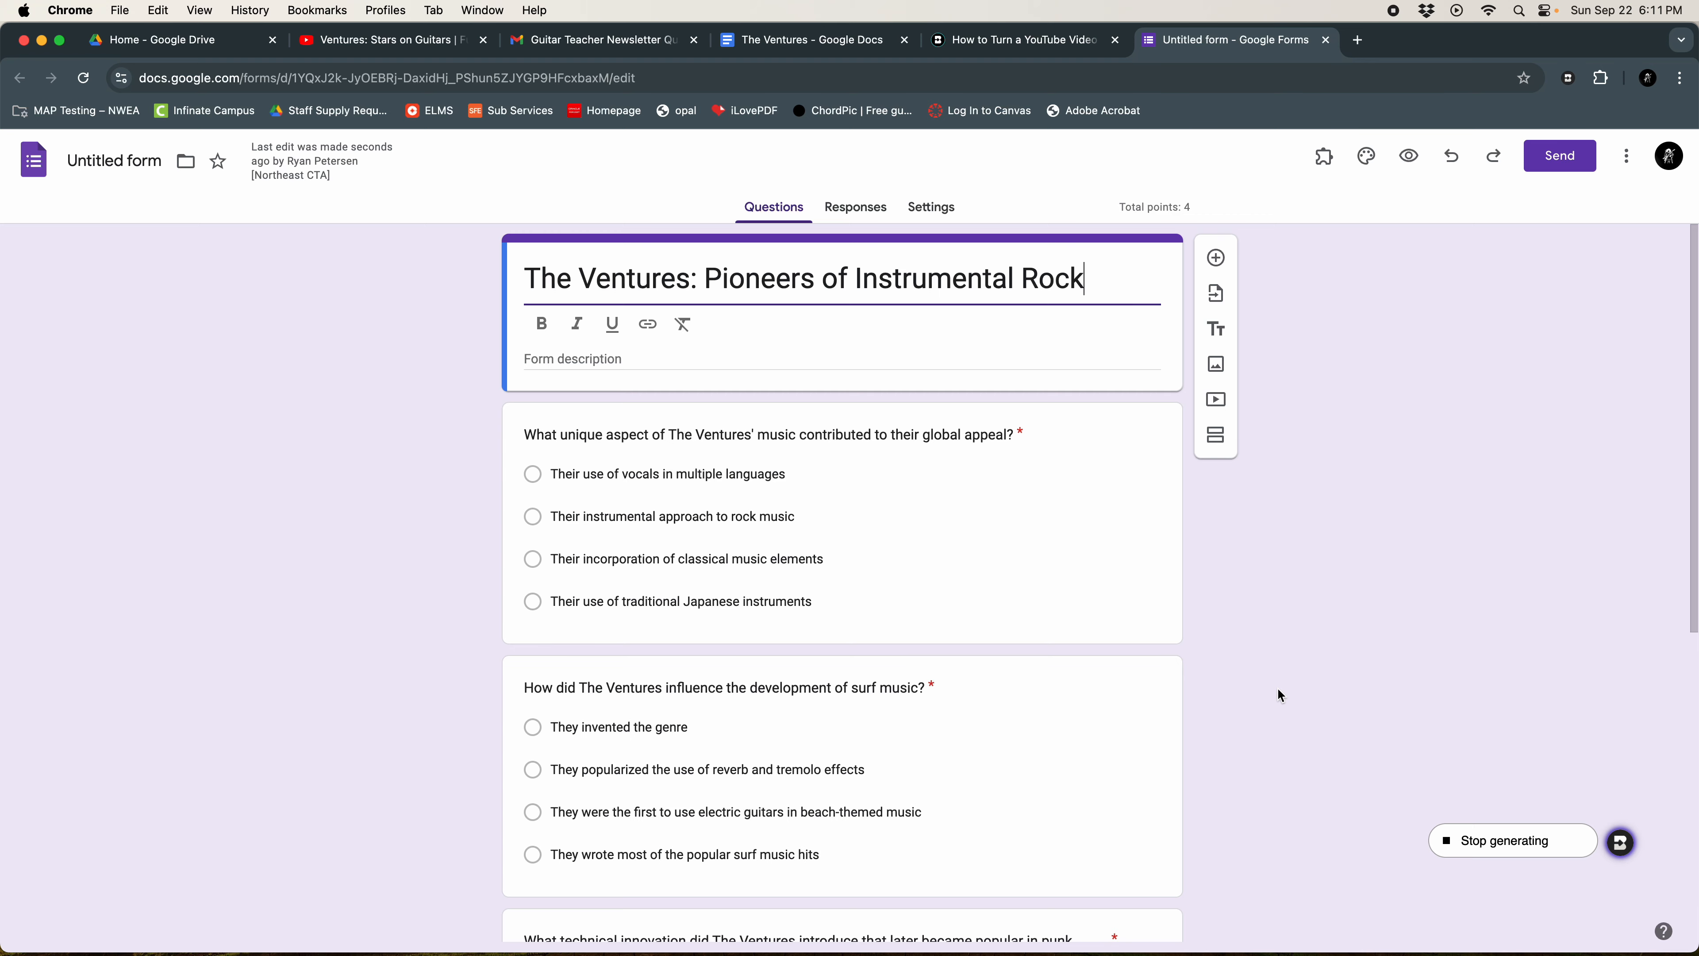
Review the generated form's questions and answer choices, including the correct answer marked in the first question
scroll(991, 594, down, 2)
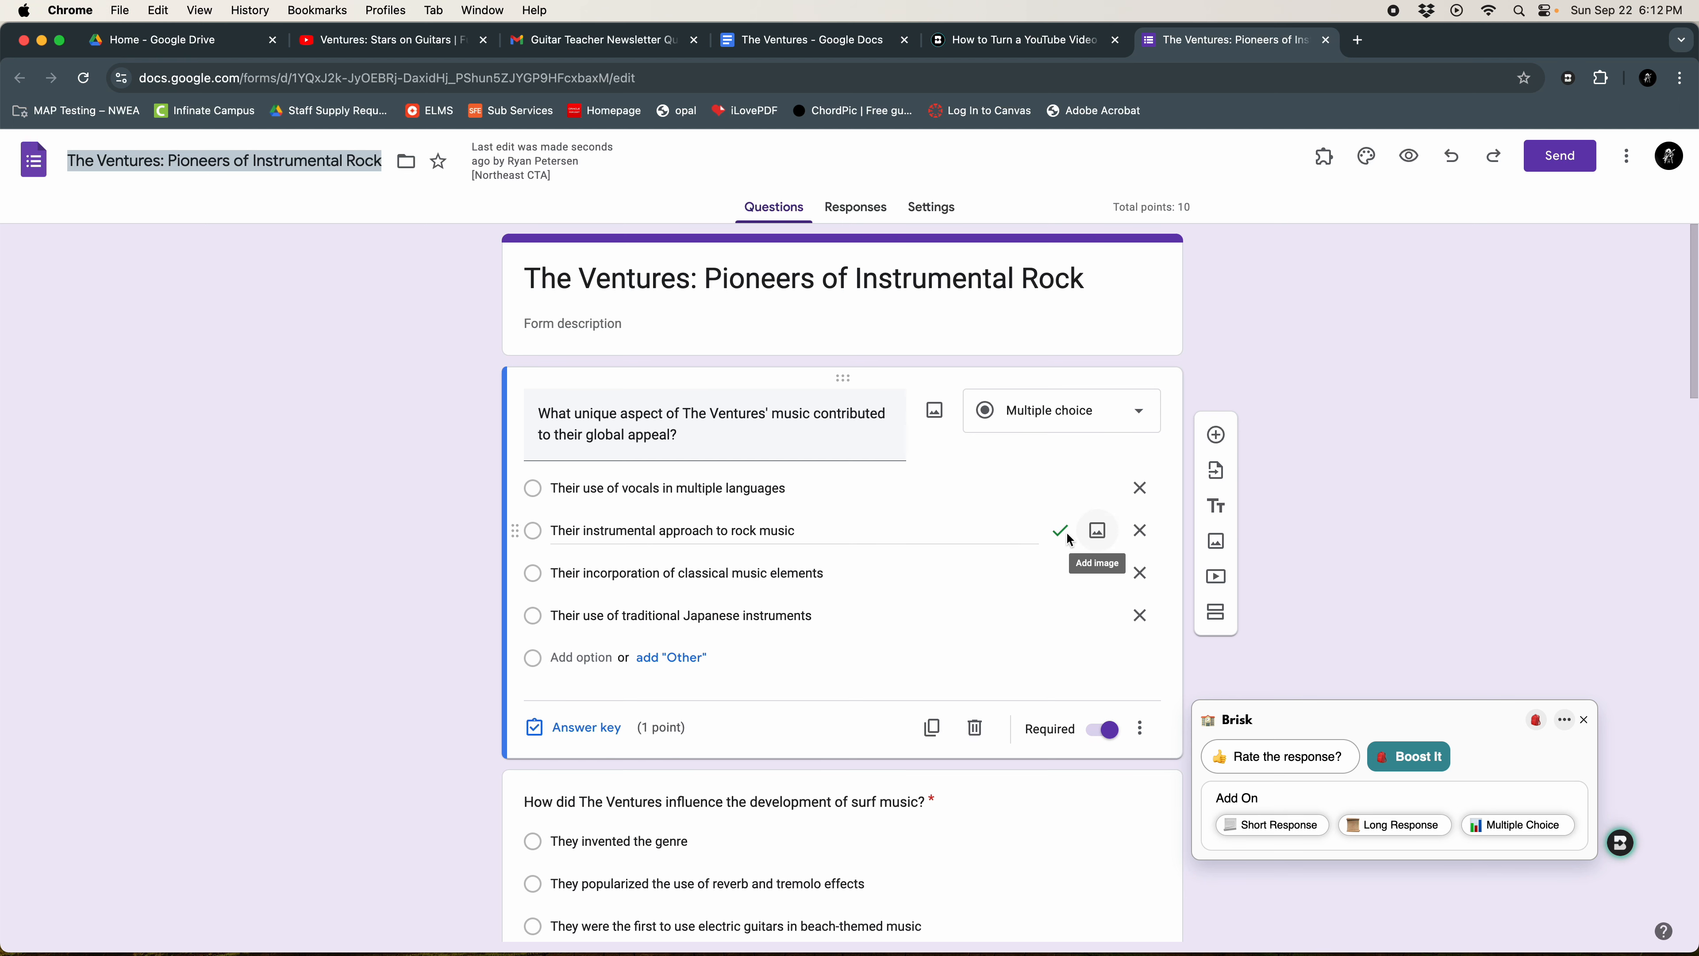
scroll(1025, 619, down, 5)
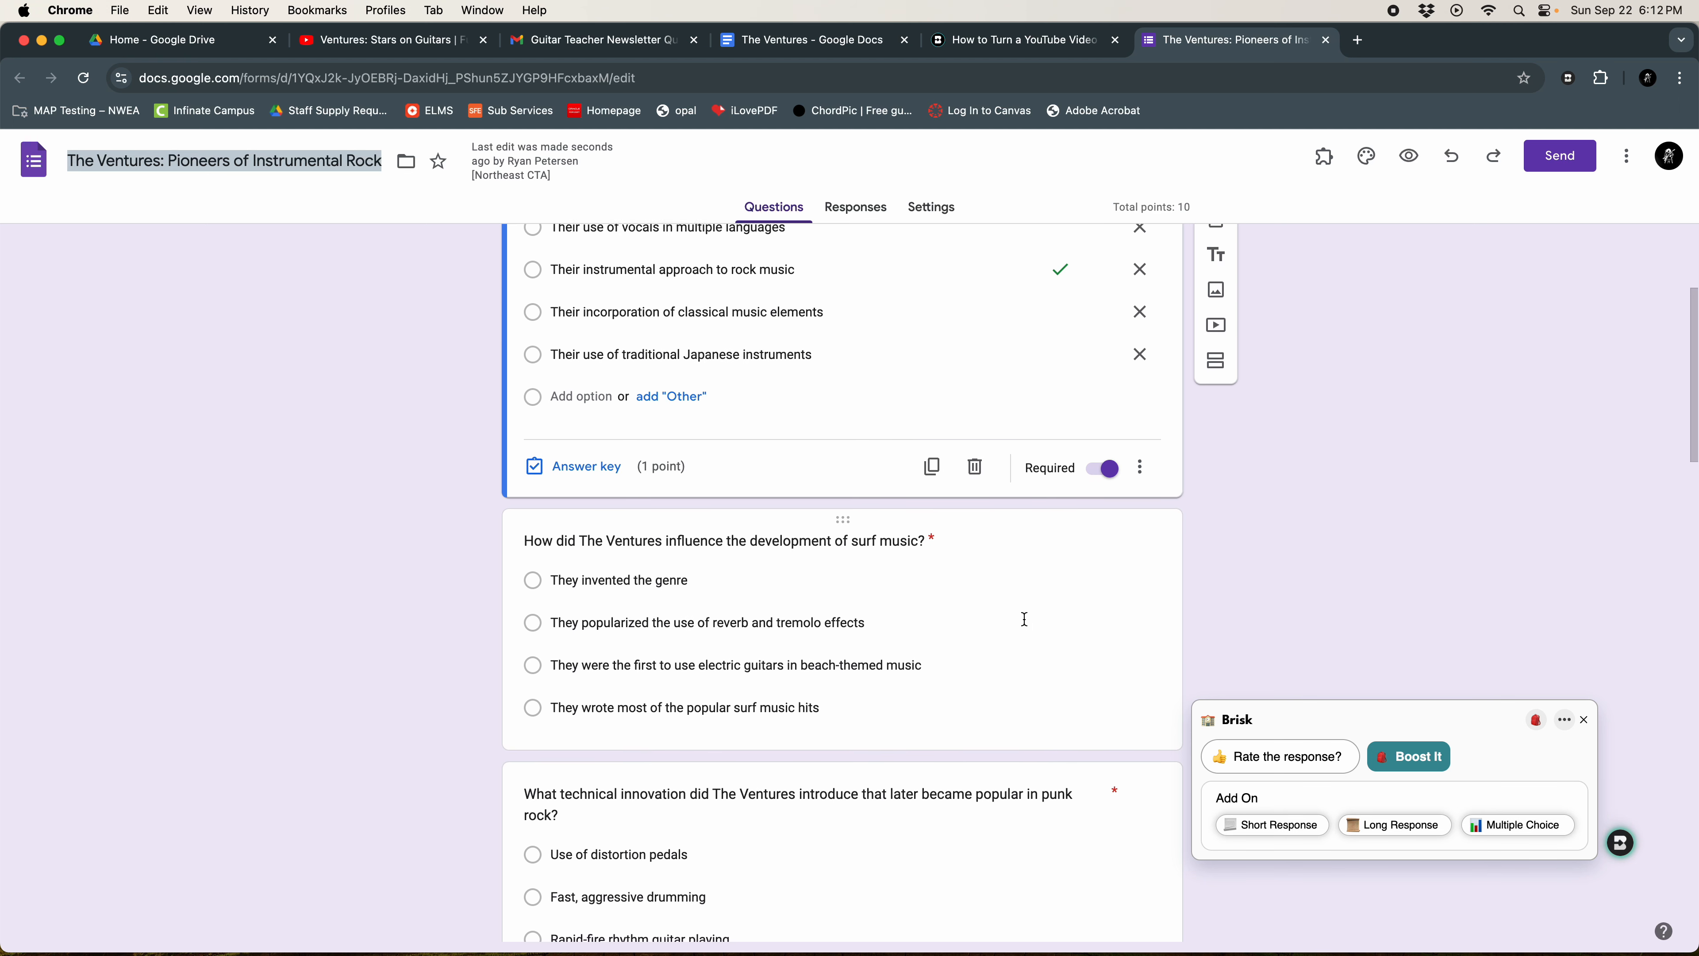
scroll(1025, 619, down, 20)
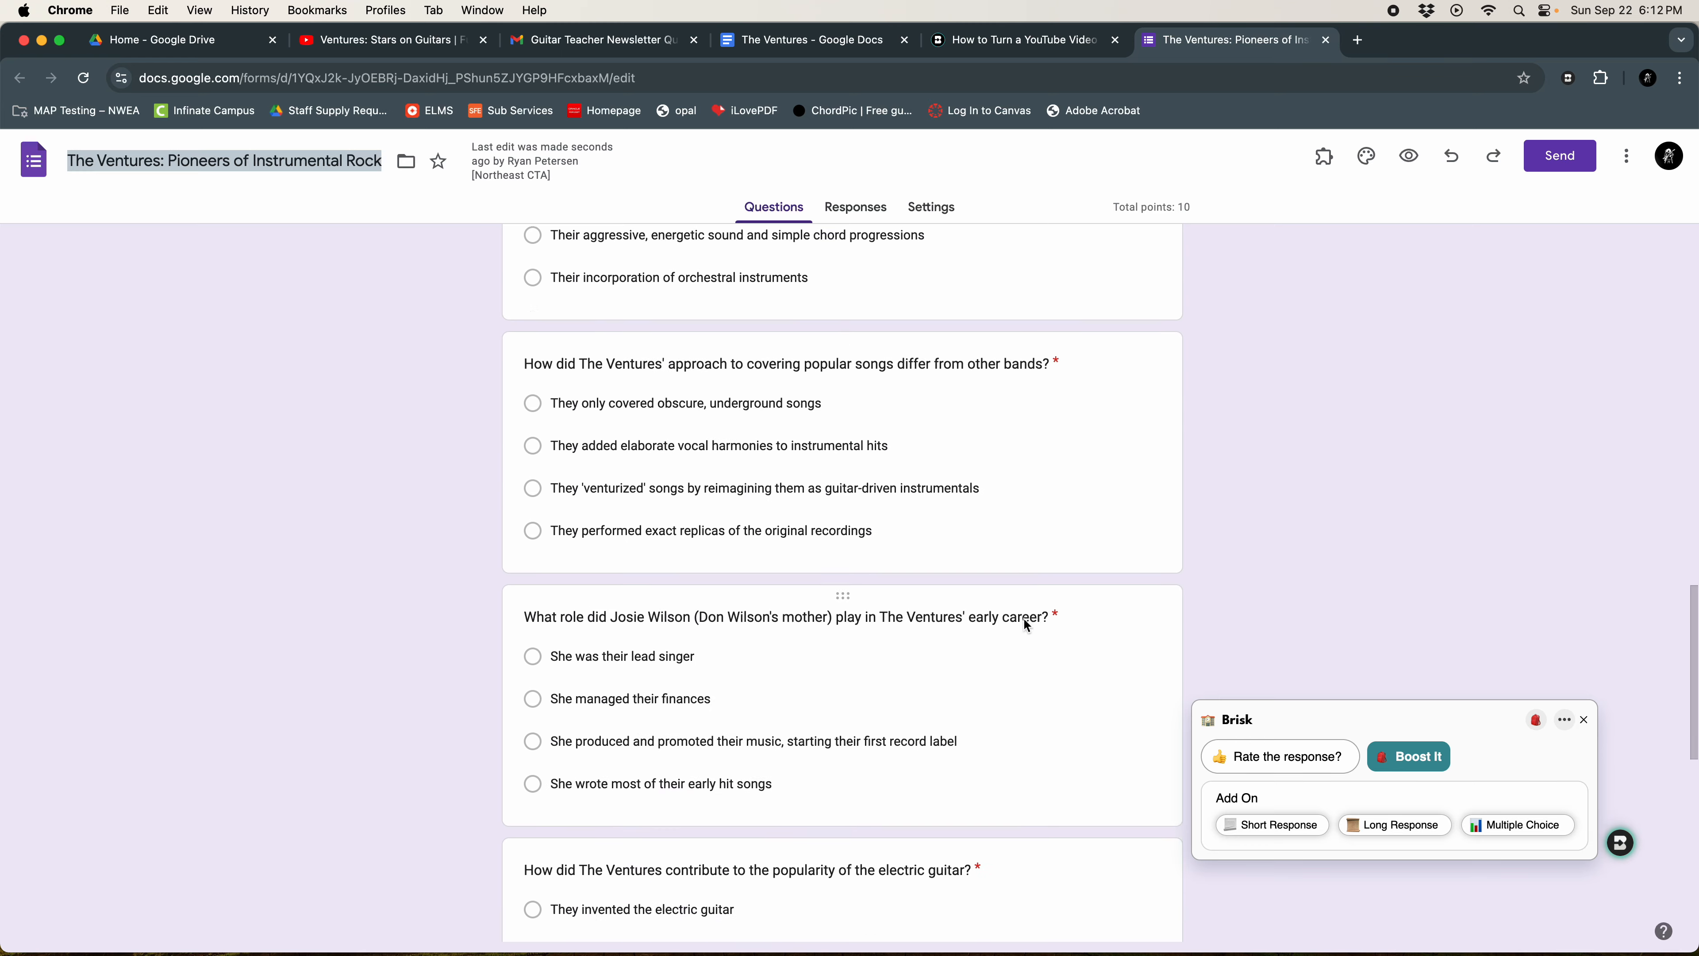
scroll(1026, 623, down, 14)
scroll(1025, 619, up, 5)
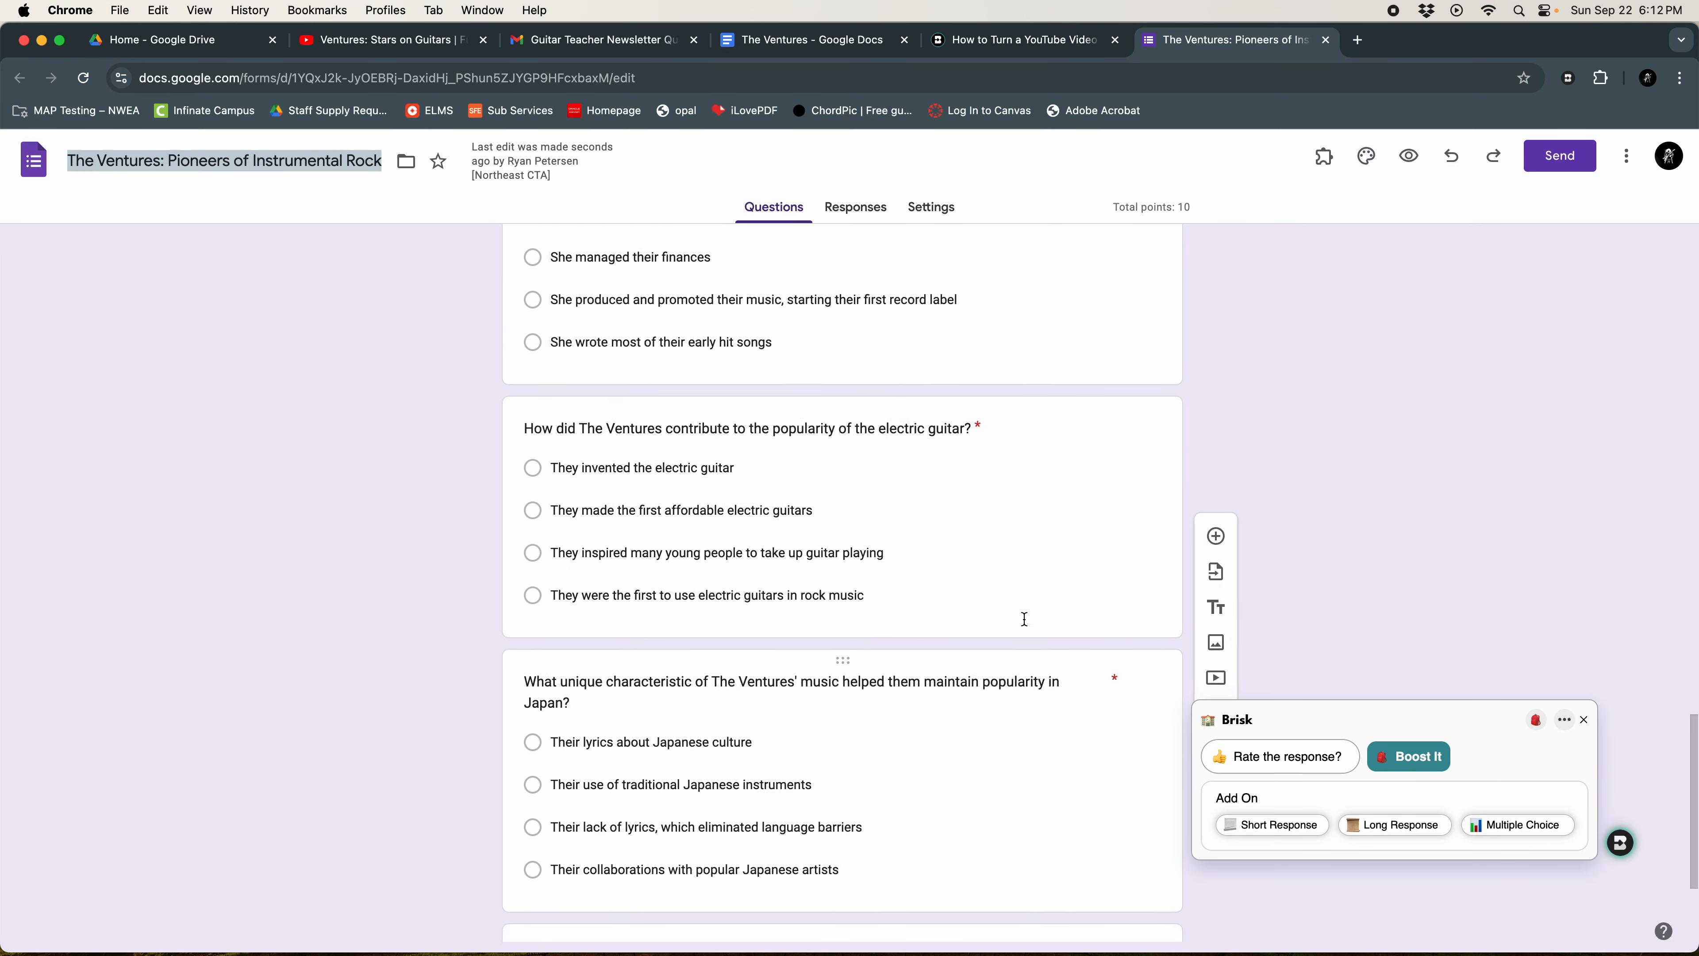
scroll(1025, 619, up, 20)
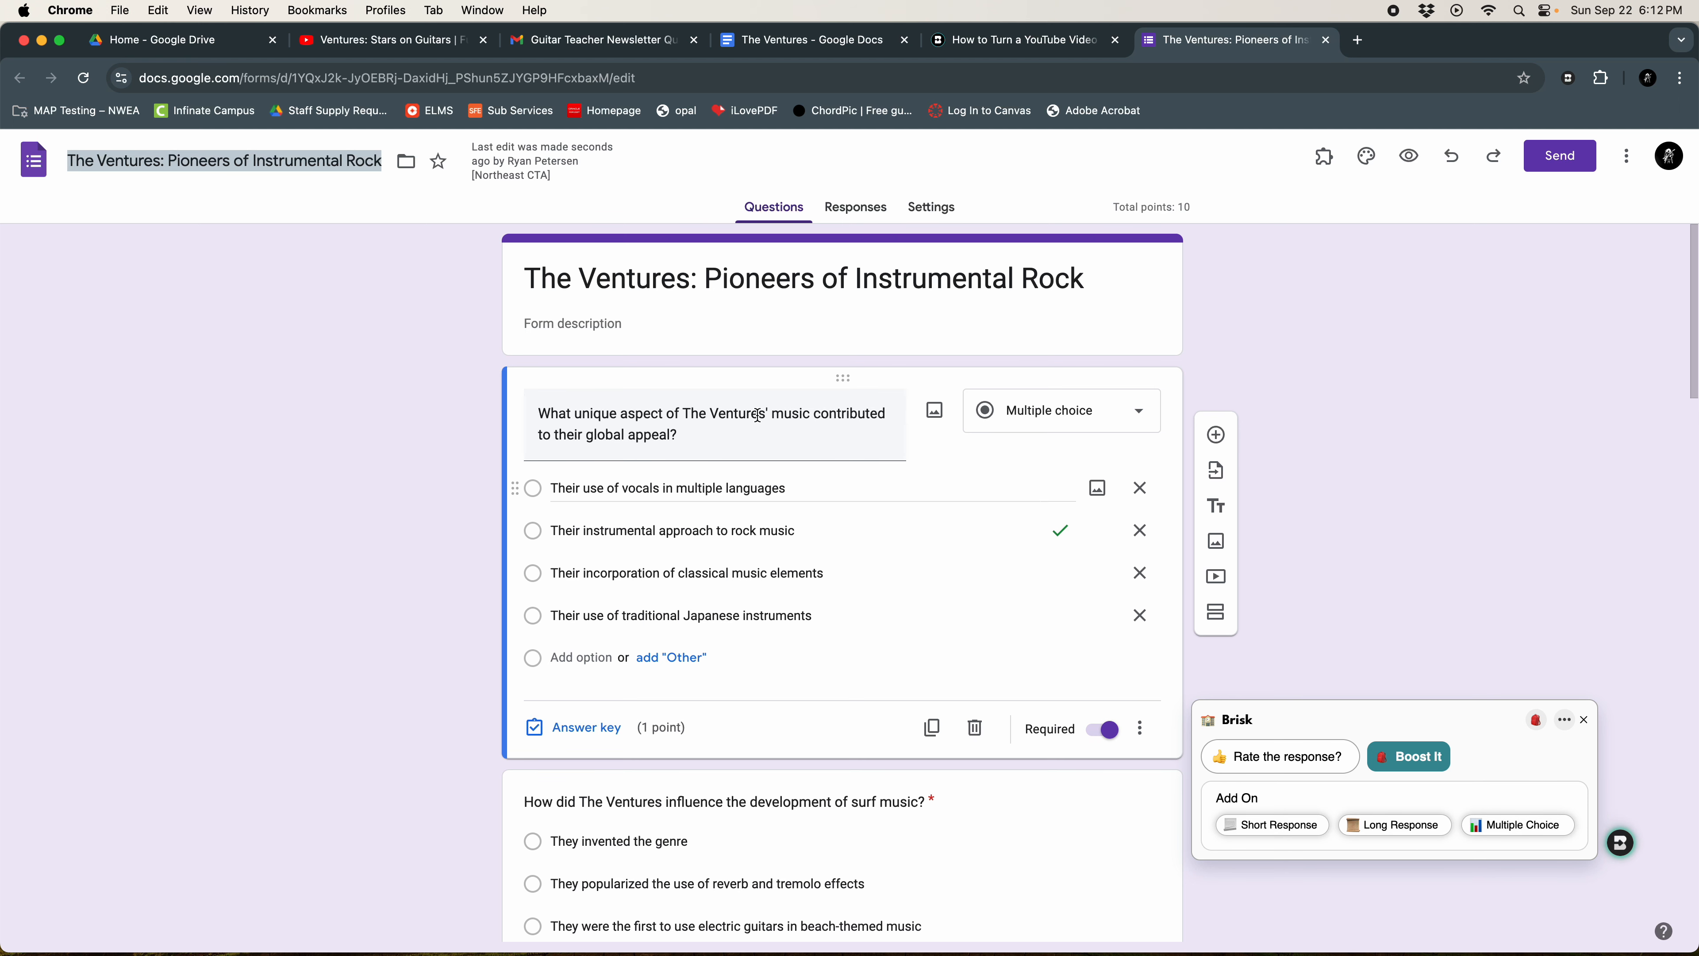
Compare The Ventures document with the generated form, checking the form's first few questions again
click(802, 38)
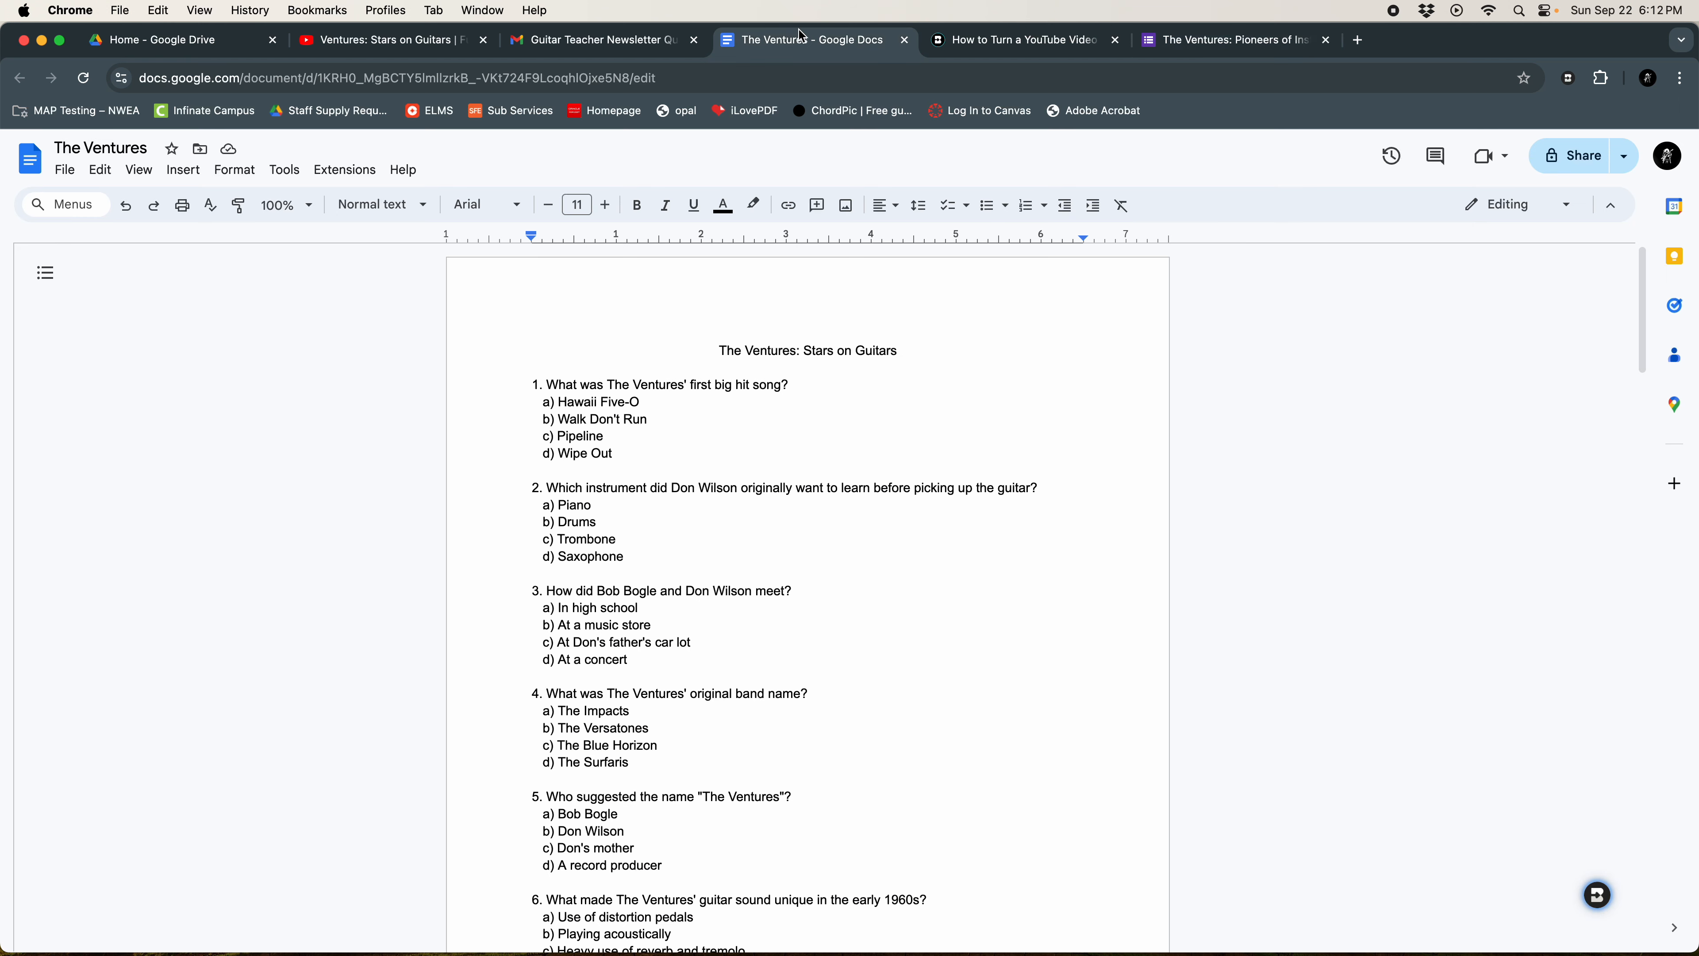
click(1152, 42)
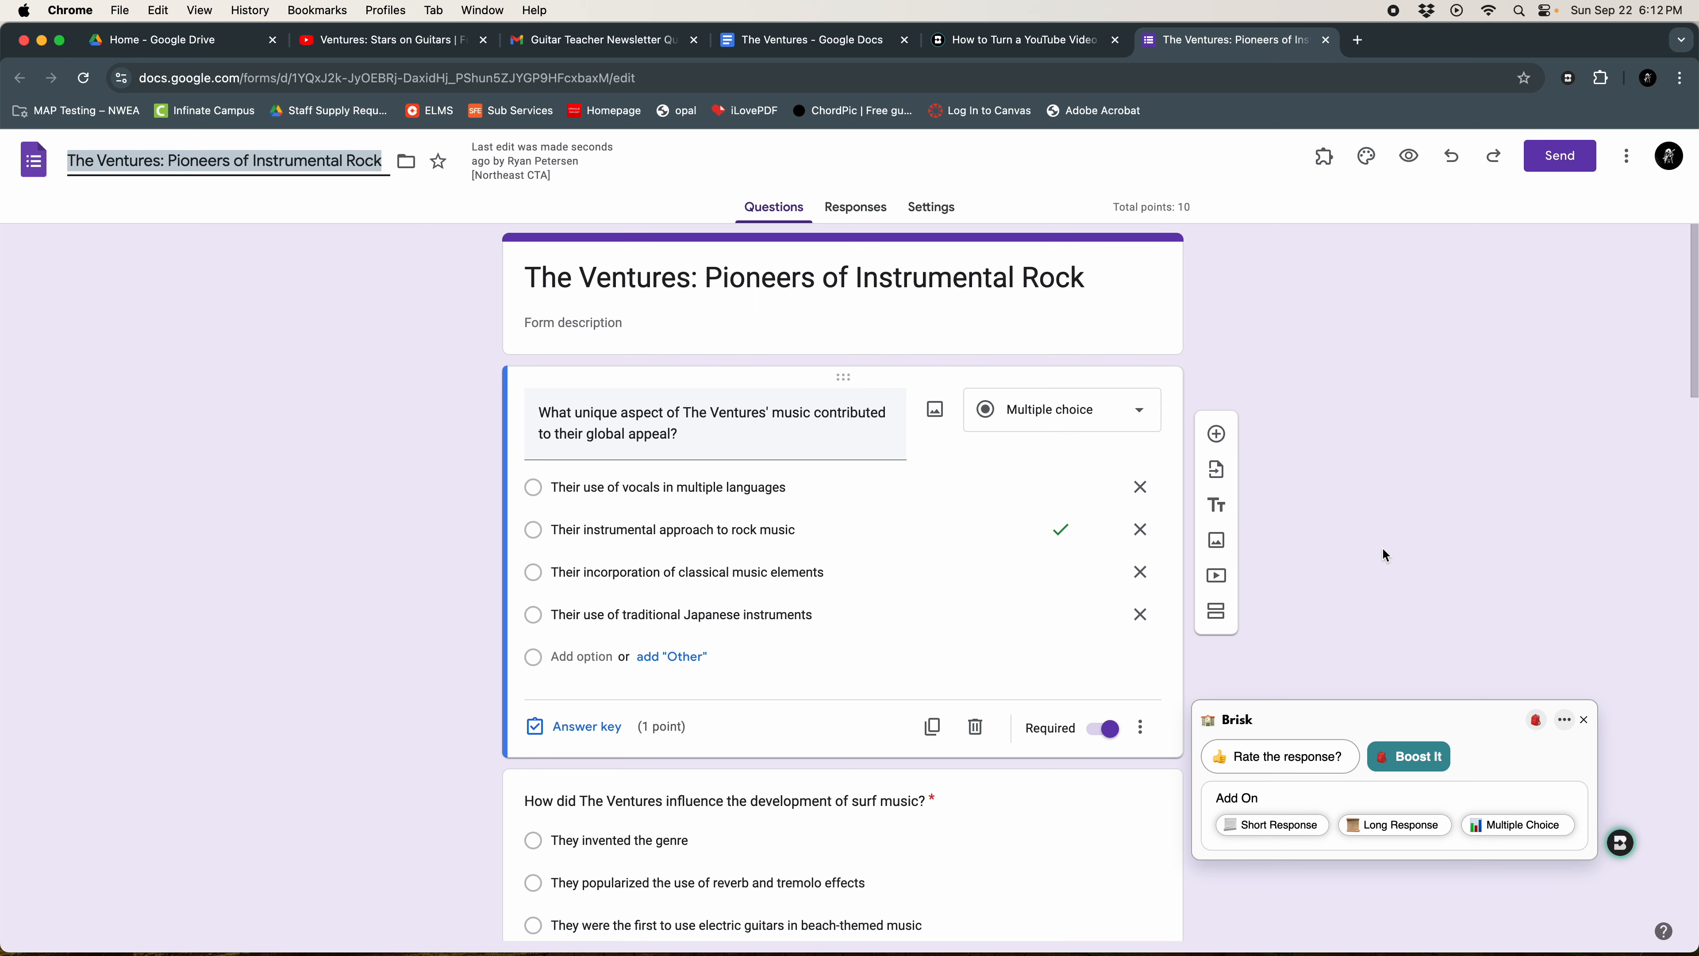
scroll(1381, 549, down, 5)
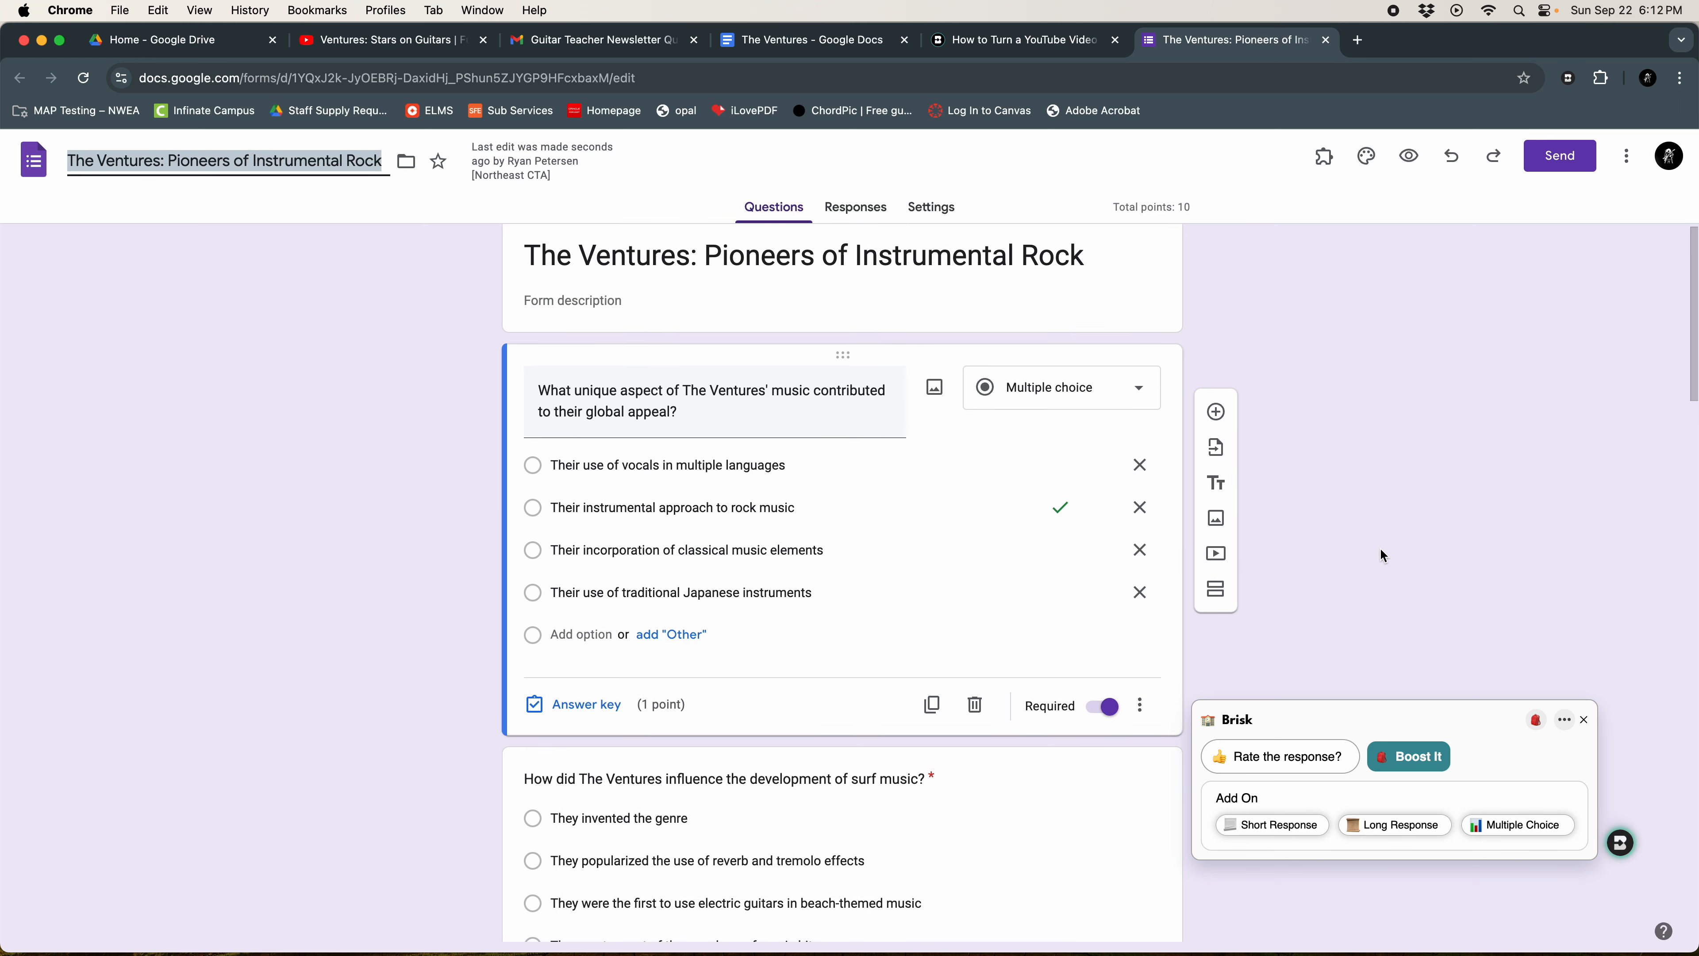
scroll(1381, 550, down, 5)
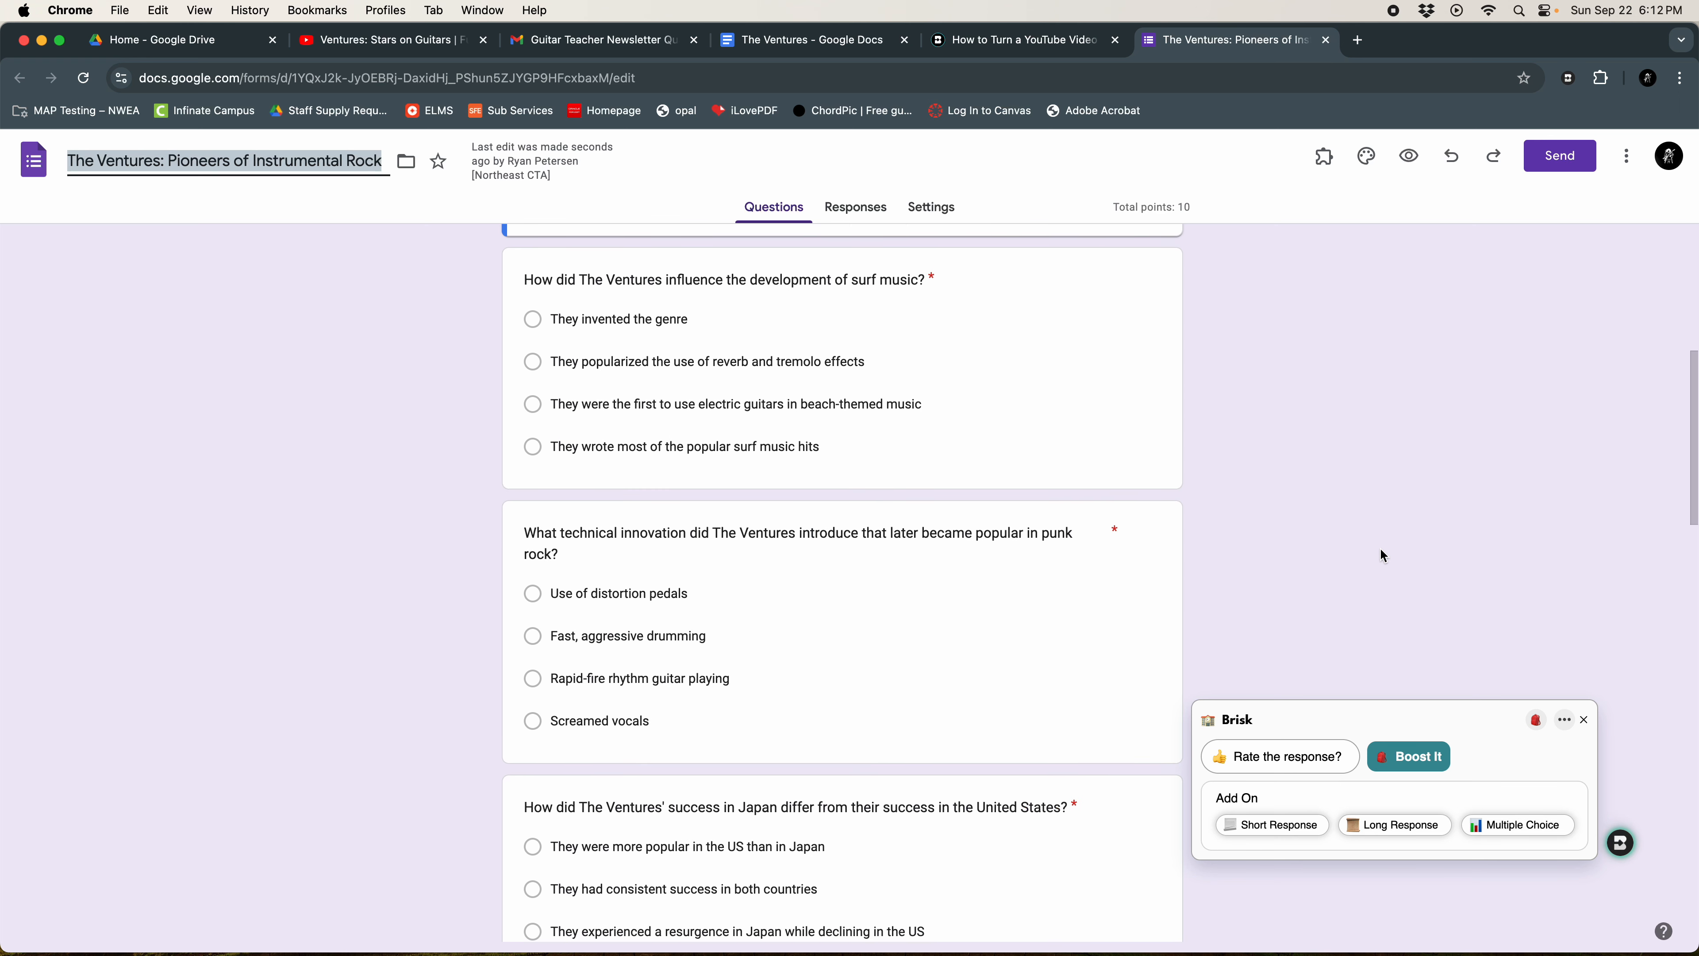
Read the Brisk article on turning YouTube videos into Google Slides, examining its extra tips, benefits, installation instructions and other ways to create presentations
click(1055, 53)
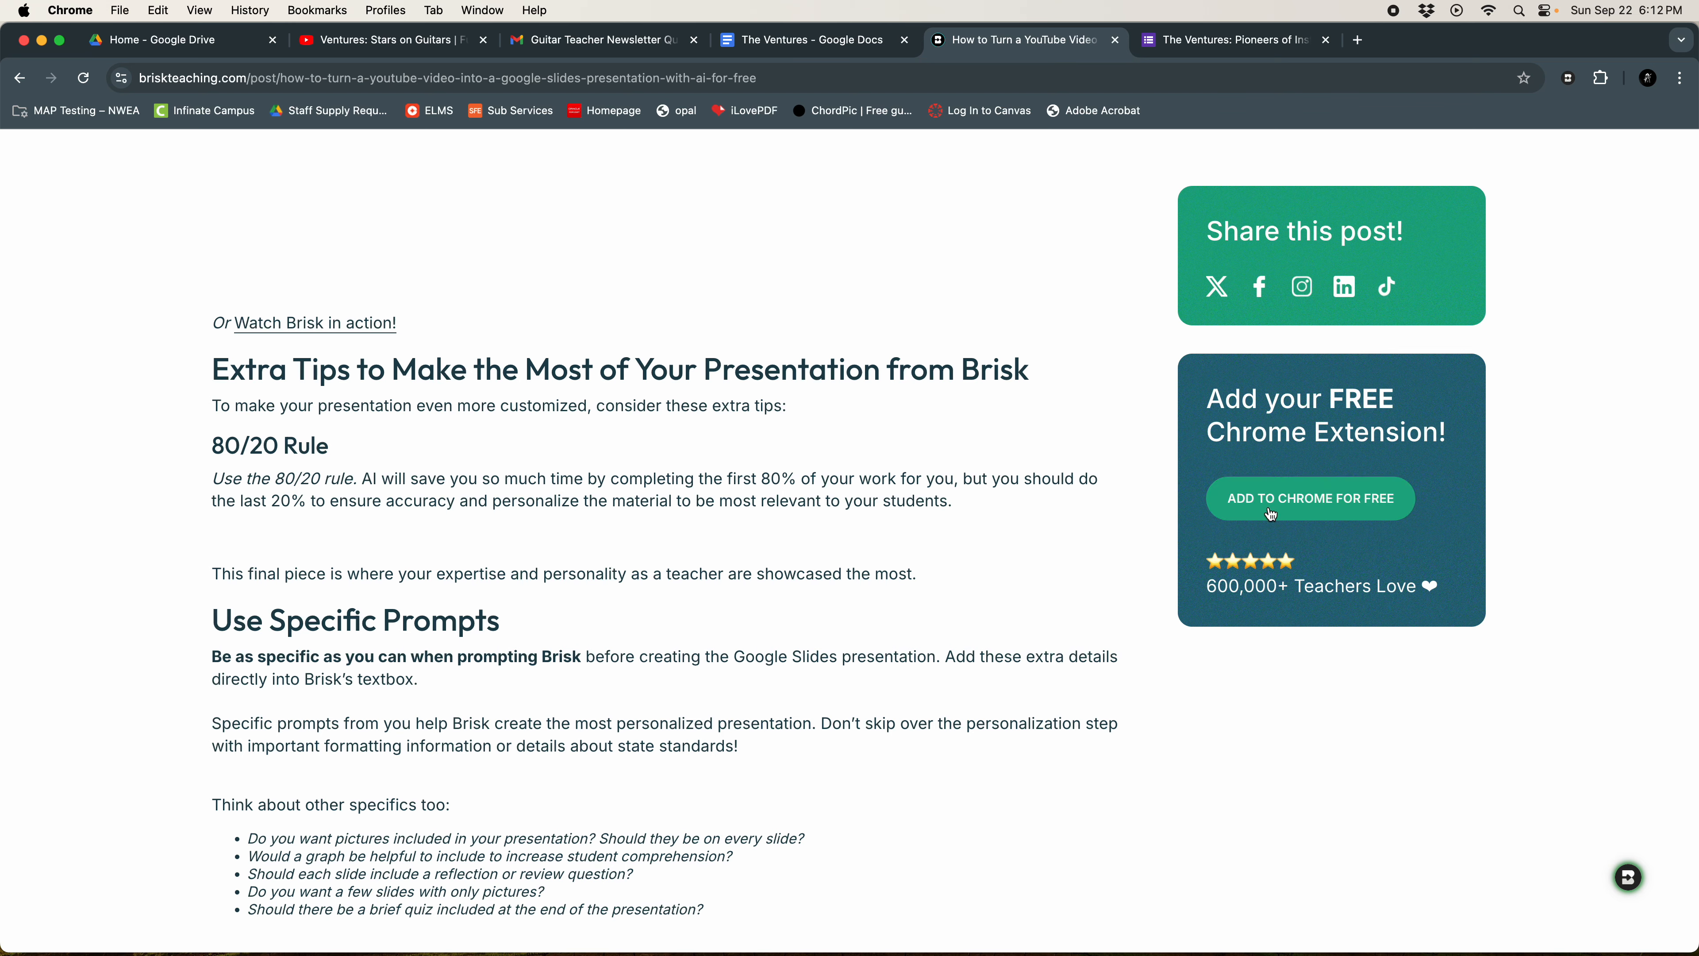
scroll(1102, 522, down, 10)
scroll(1101, 524, down, 6)
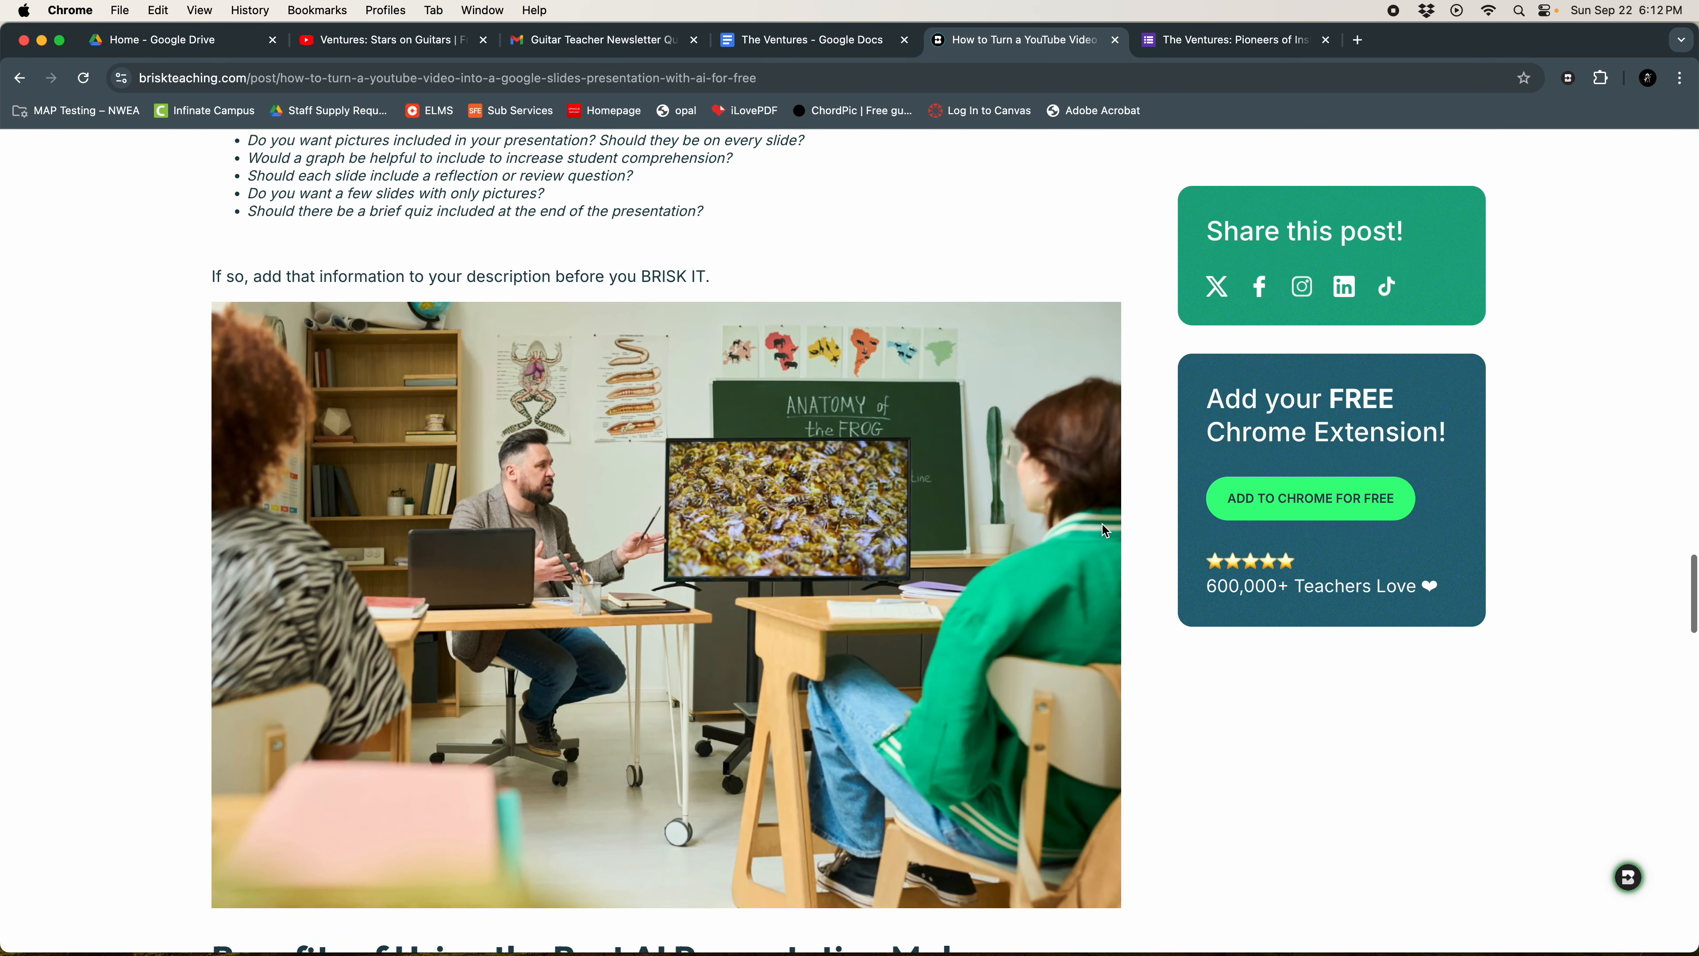
scroll(1103, 525, down, 12)
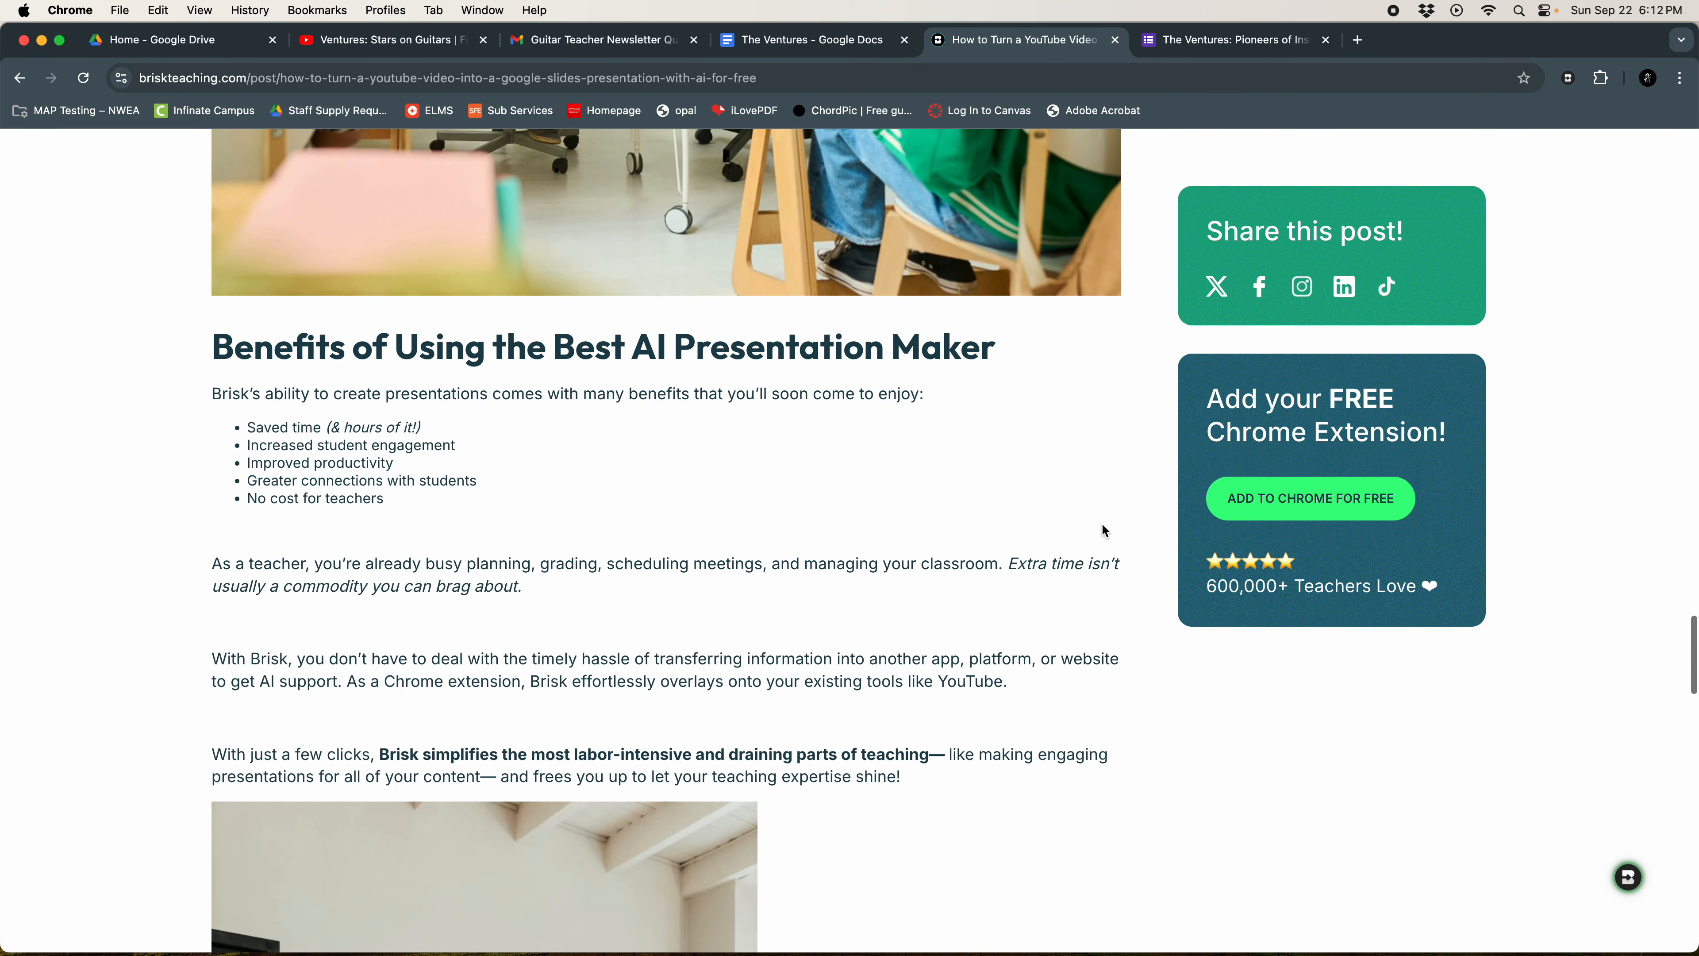
scroll(1102, 531, down, 9)
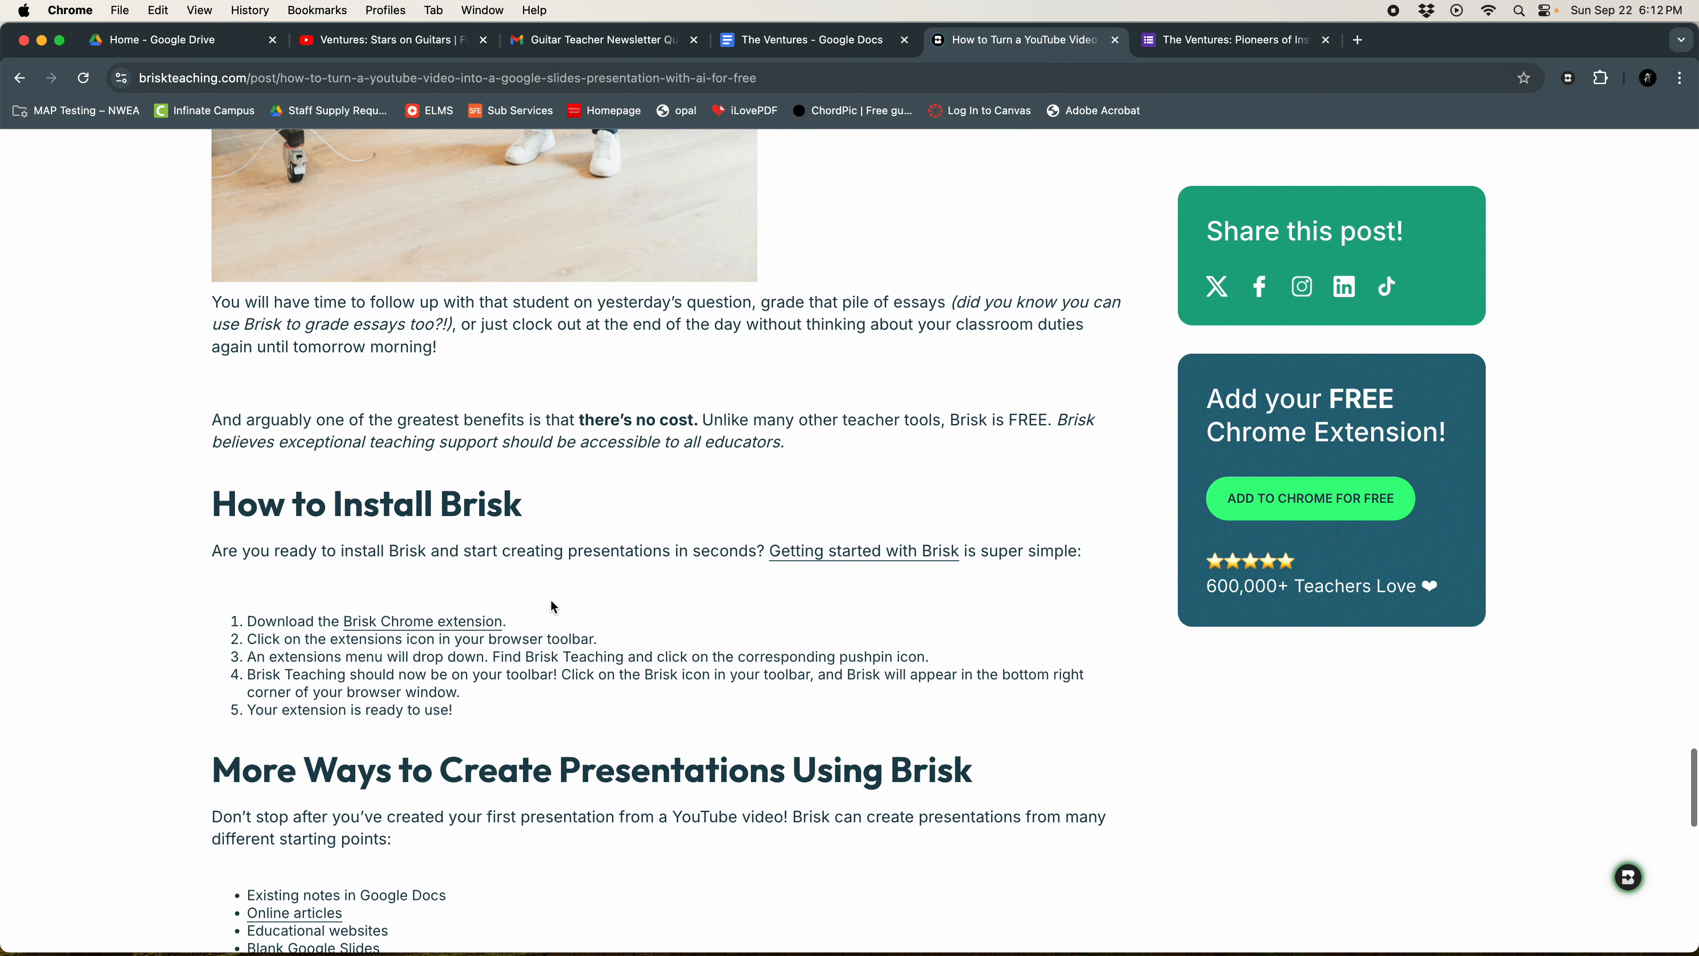
scroll(446, 526, down, 3)
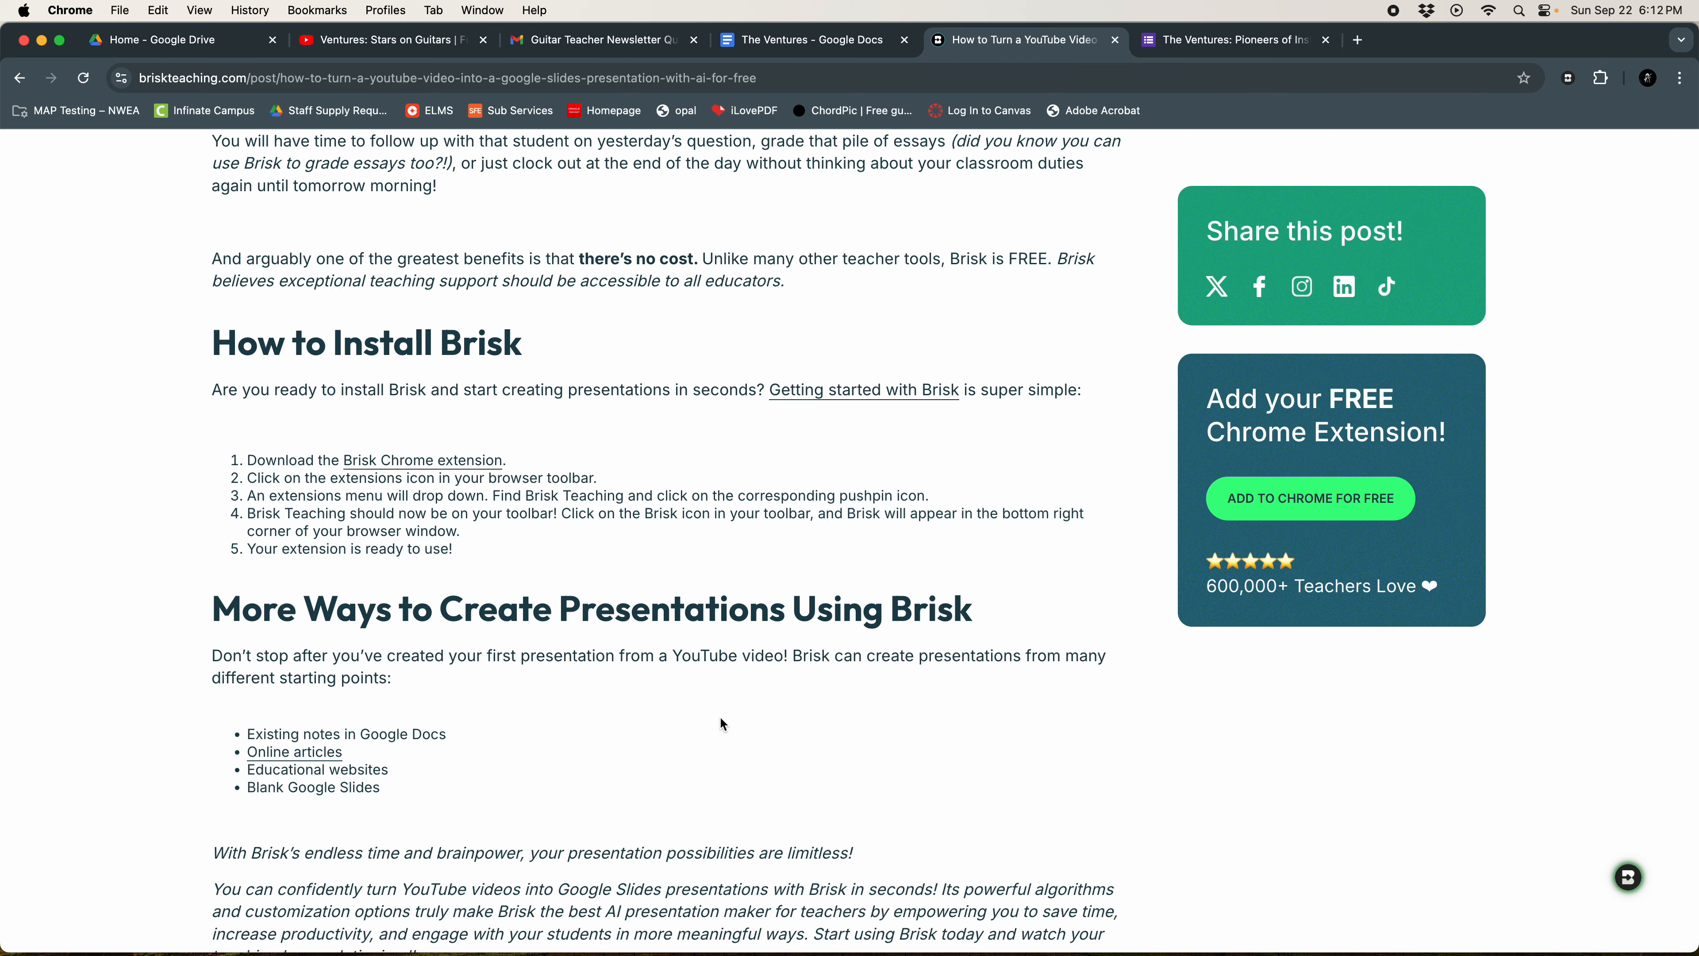
scroll(720, 716, down, 7)
scroll(722, 718, up, 20)
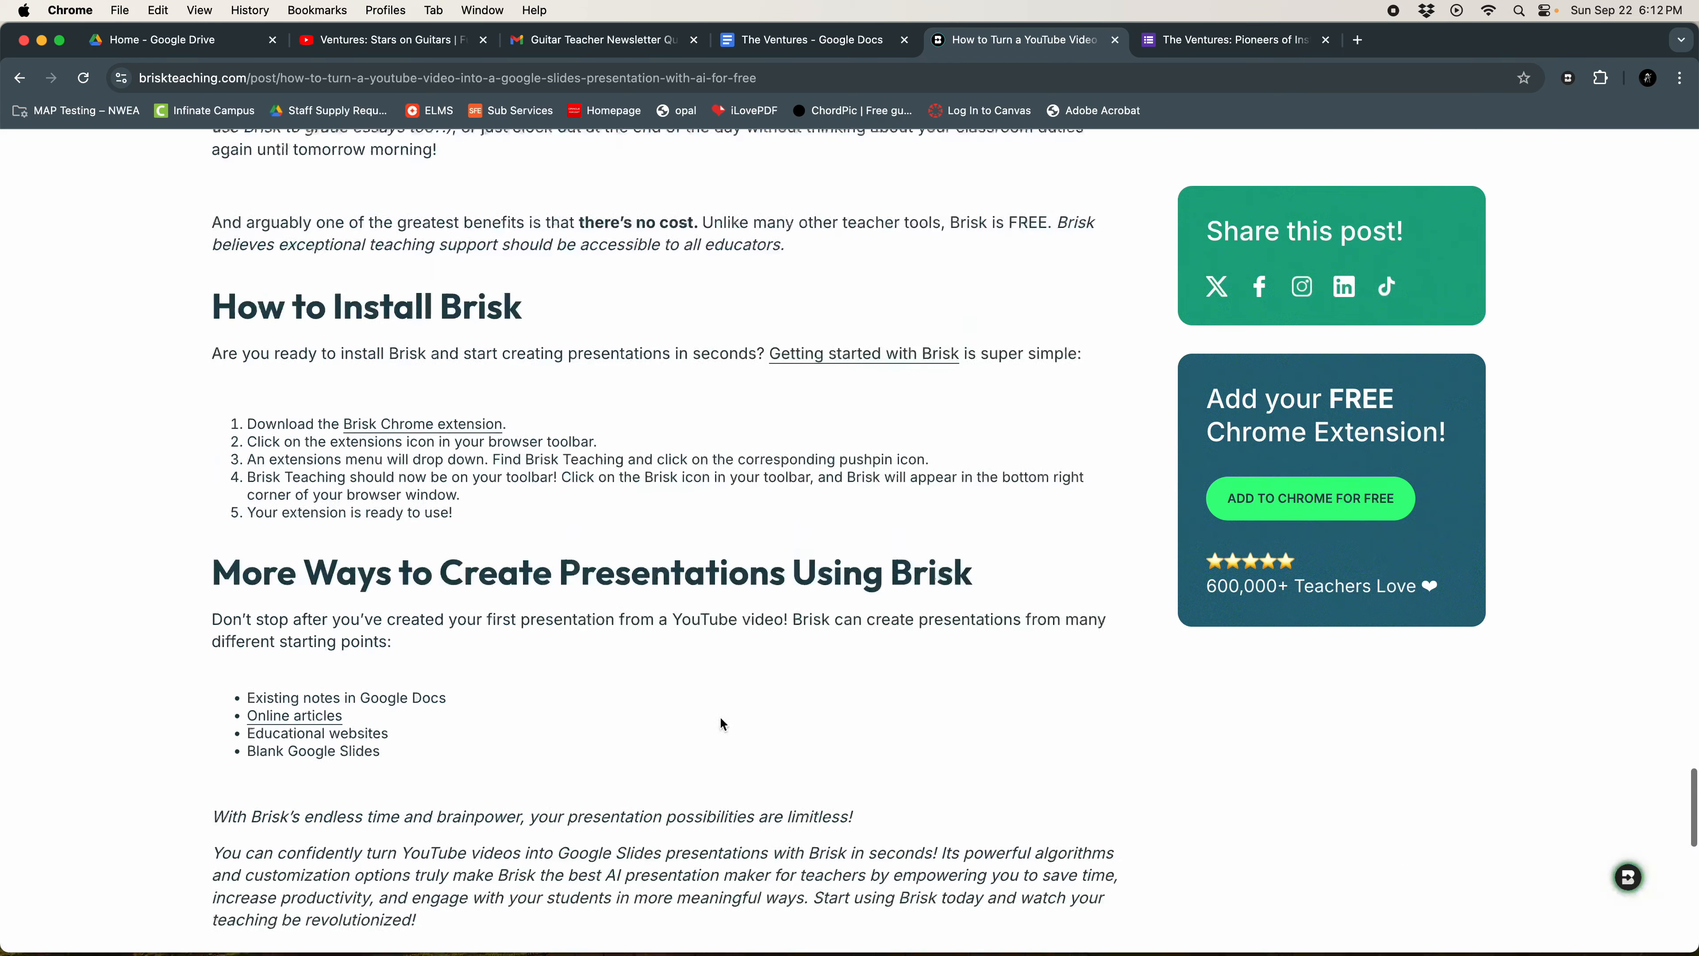
scroll(720, 716, up, 10)
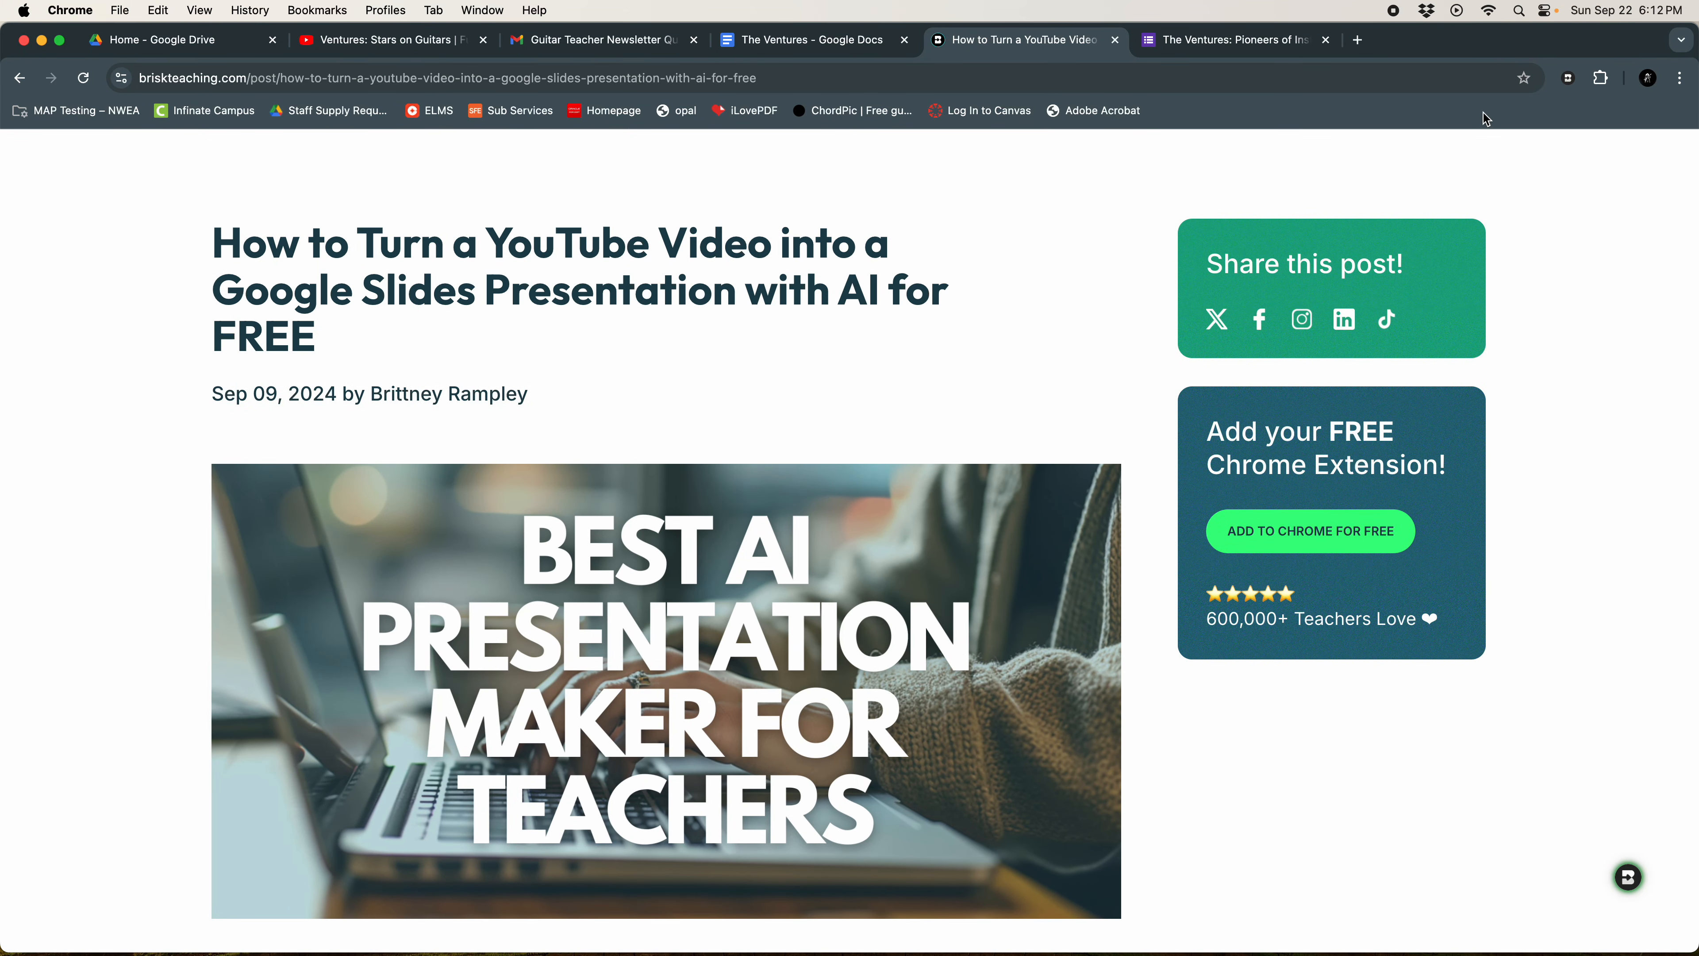
click(1574, 90)
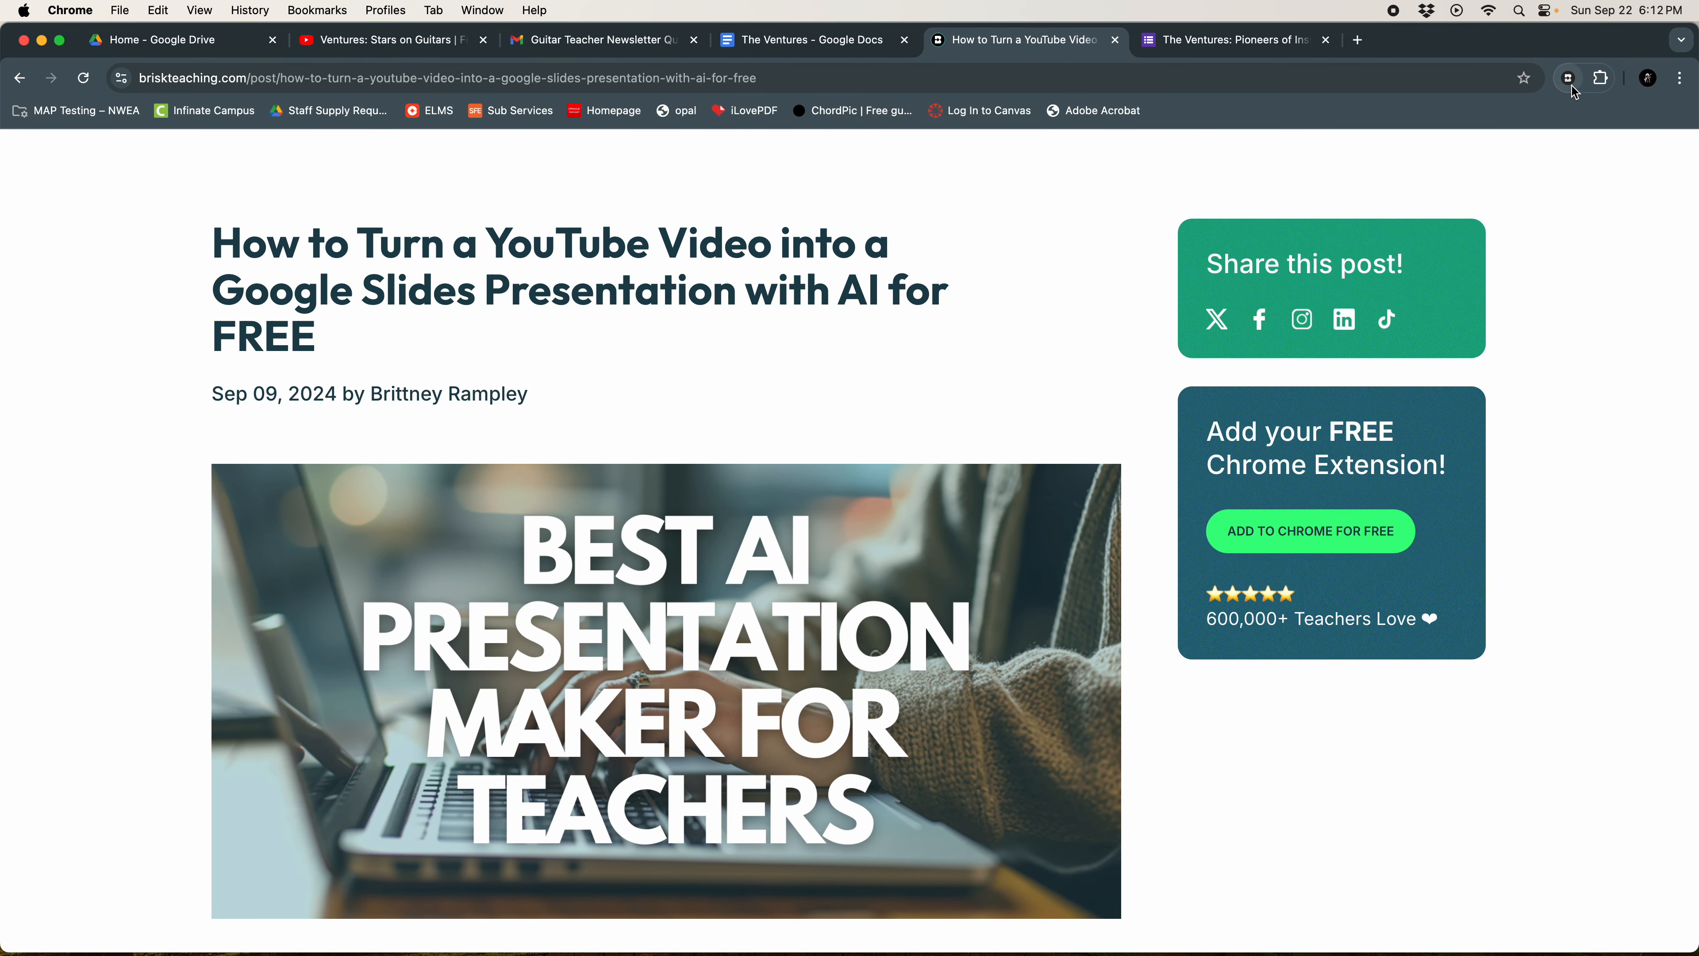
scroll(990, 644, down, 1)
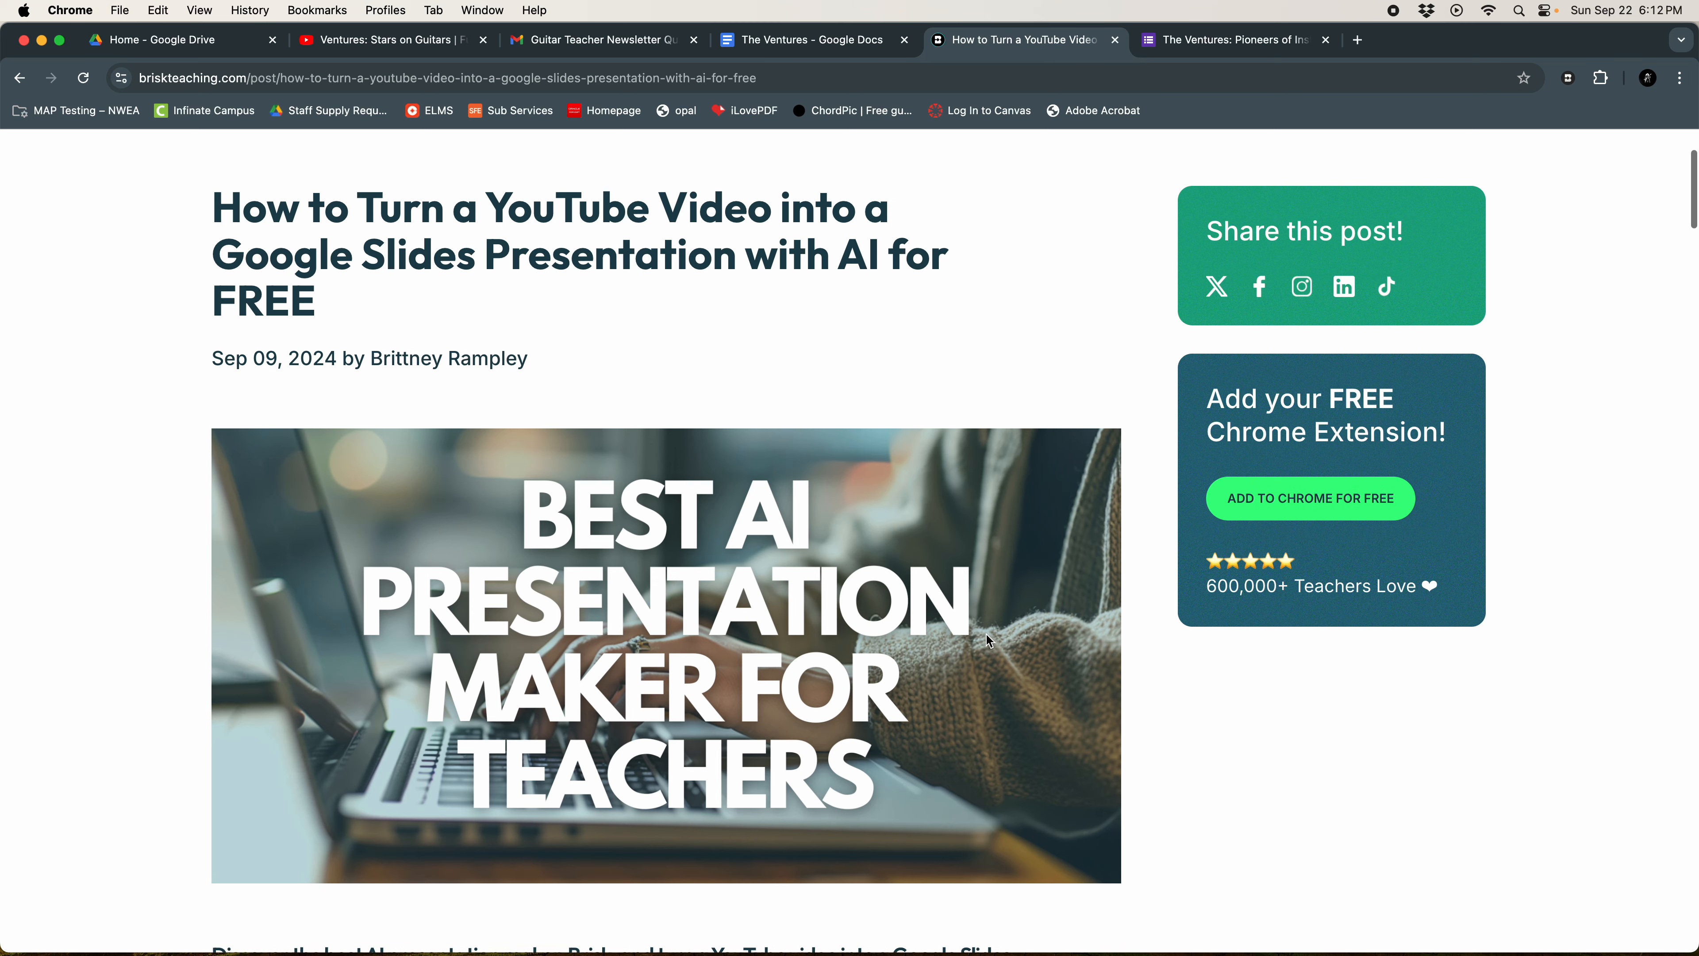